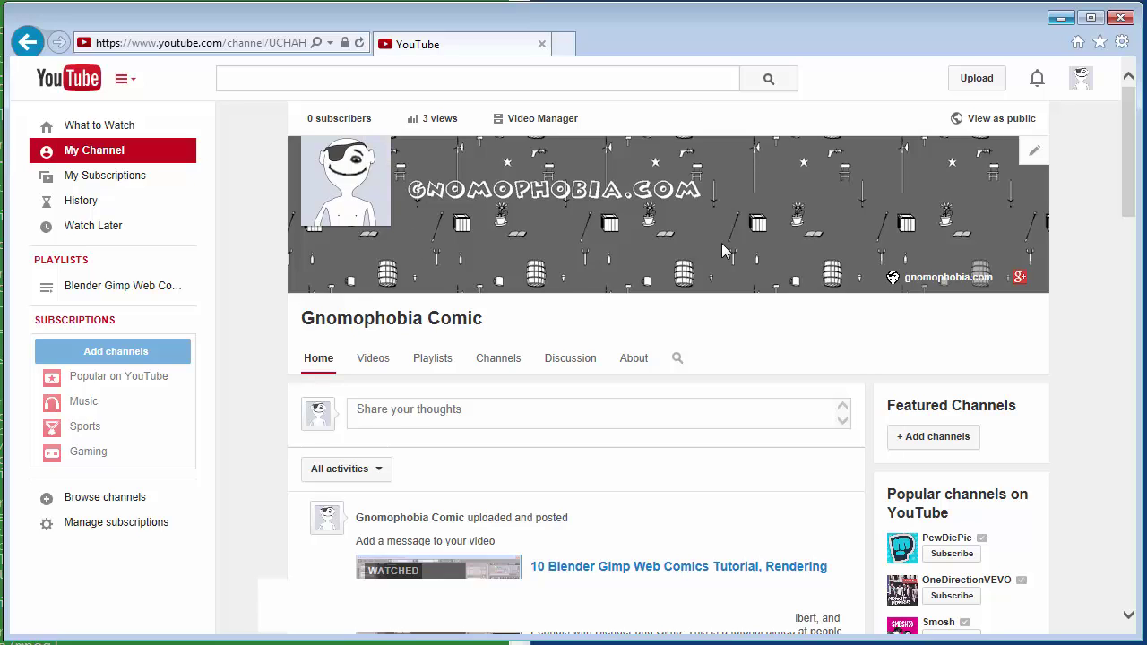
# Step: Switch to Blender and set the body mesh to face select mode
pyautogui.click(1066, 19)
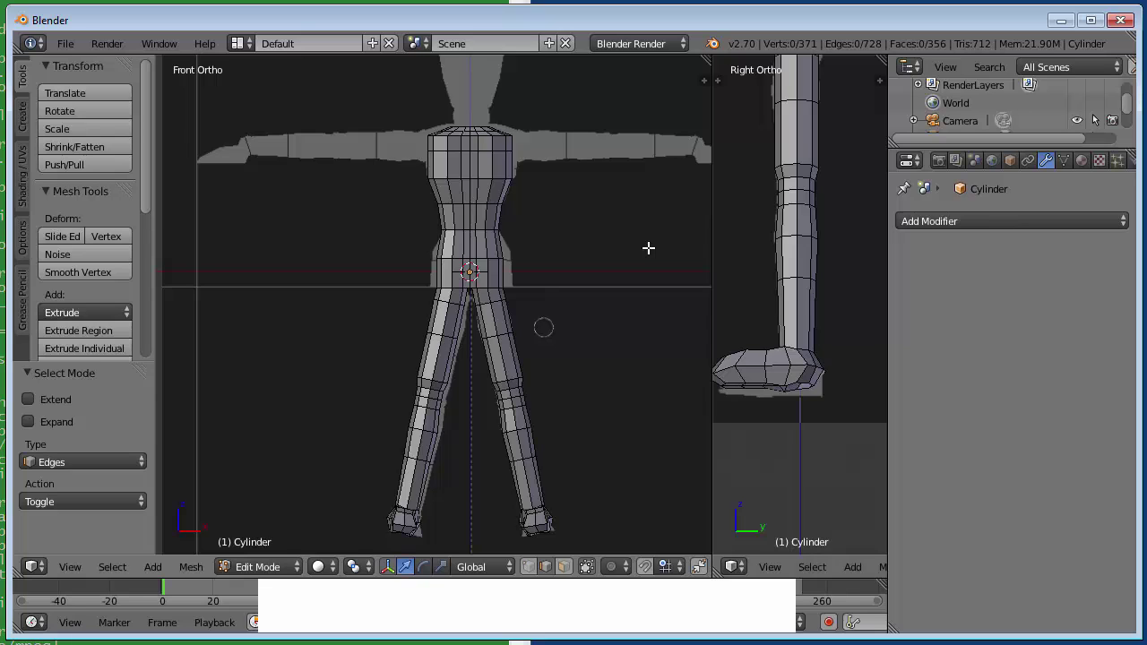
pyautogui.hotkey('ctrl', 'Tab')
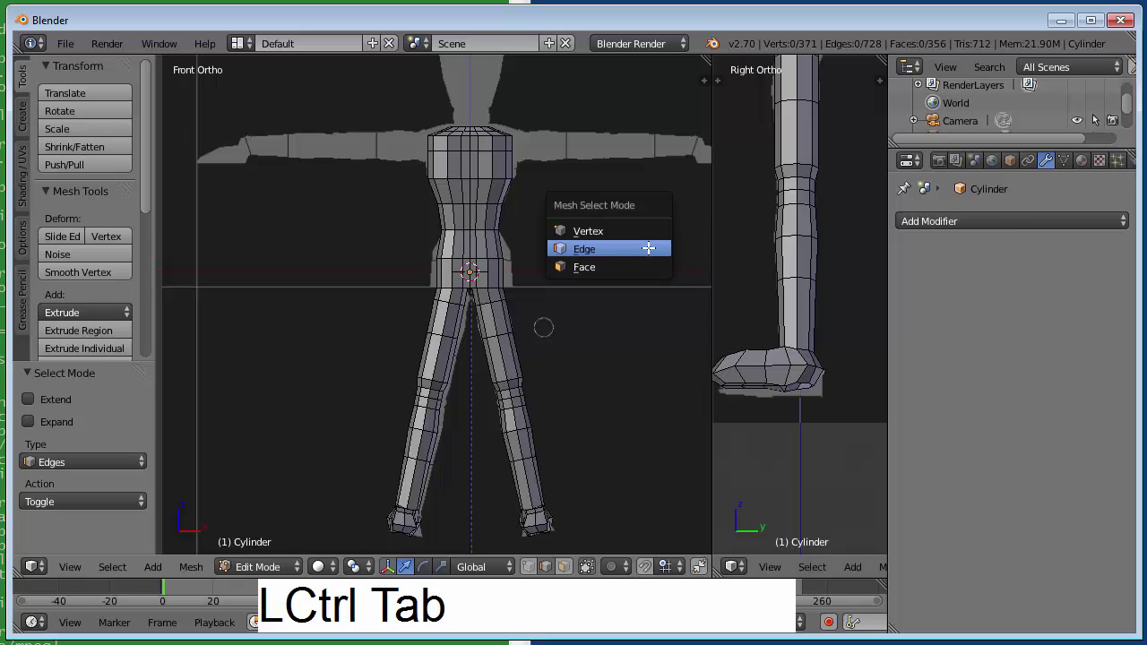
pyautogui.press('f')
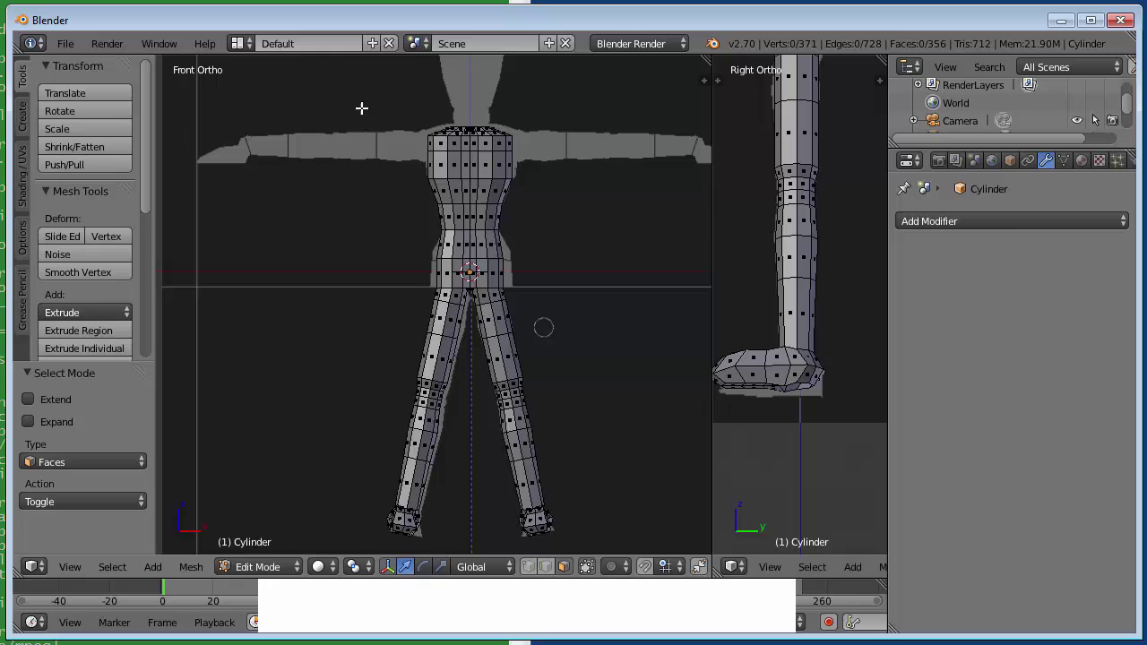
# Step: In wireframe display, delete all front and back faces of the body's negative-X half
pyautogui.press('b')
pyautogui.moveTo(349, 92); pyautogui.dragTo(469, 548)
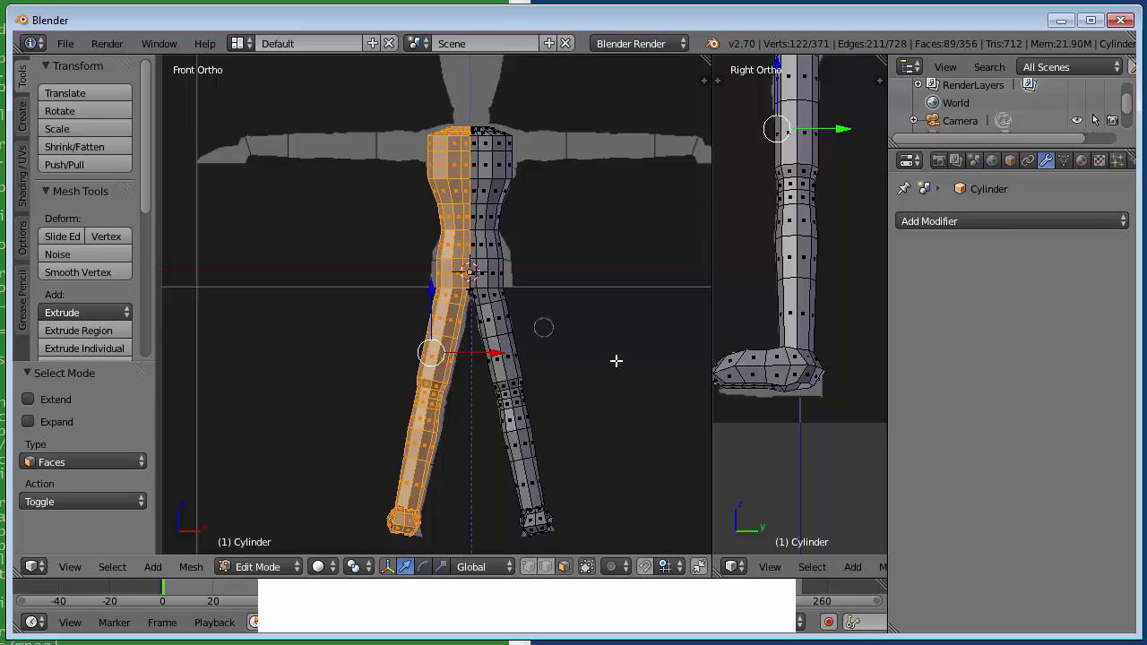
pyautogui.press('z')
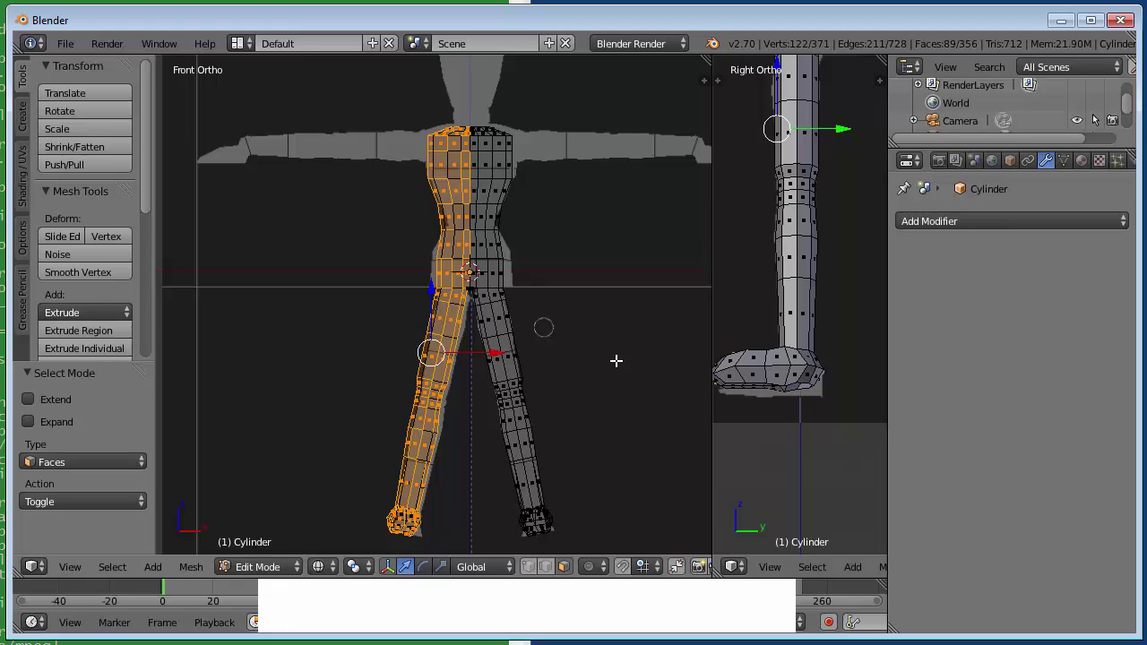
pyautogui.press('a')
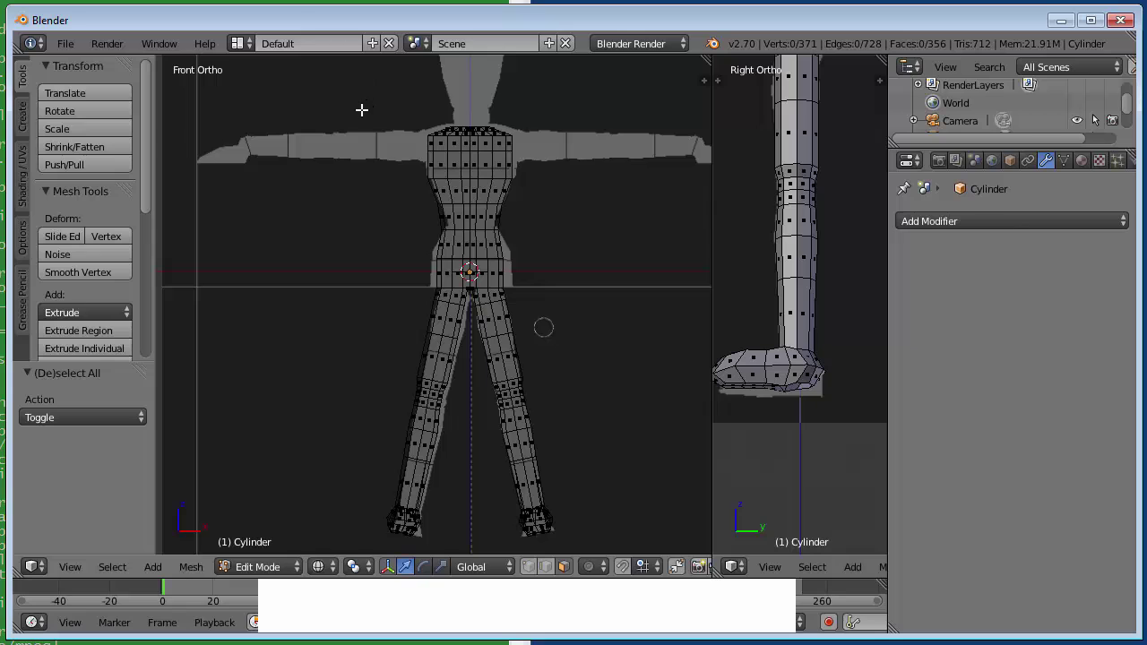
pyautogui.press('b')
pyautogui.moveTo(346, 102); pyautogui.dragTo(468, 541)
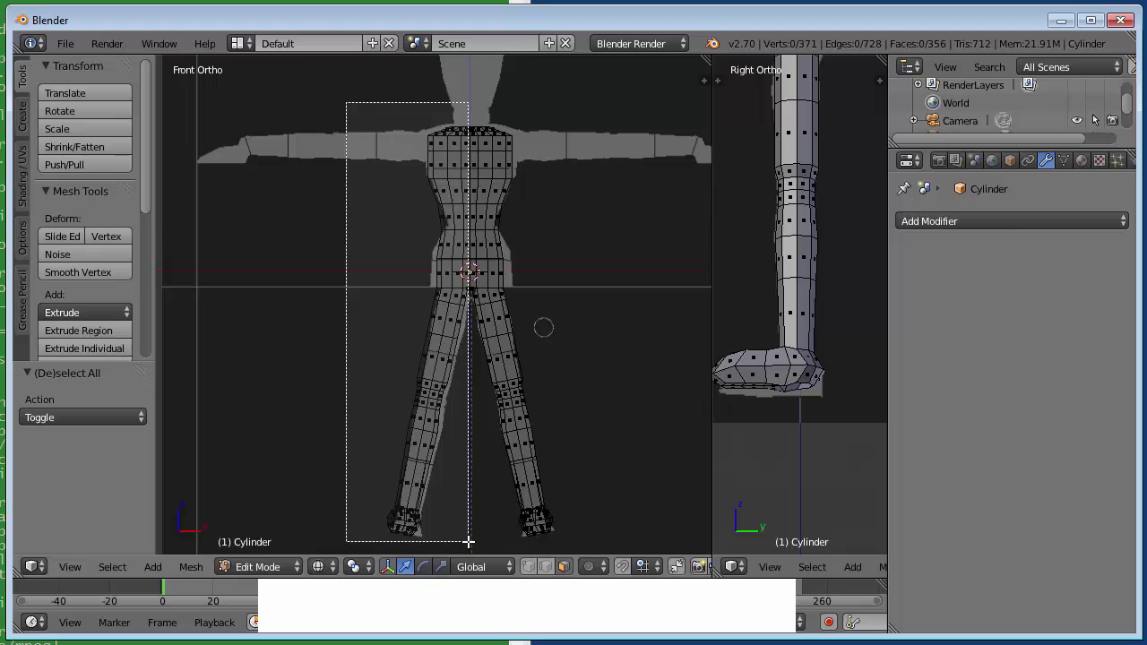
pyautogui.moveTo(468, 541); pyautogui.dragTo(468, 541)
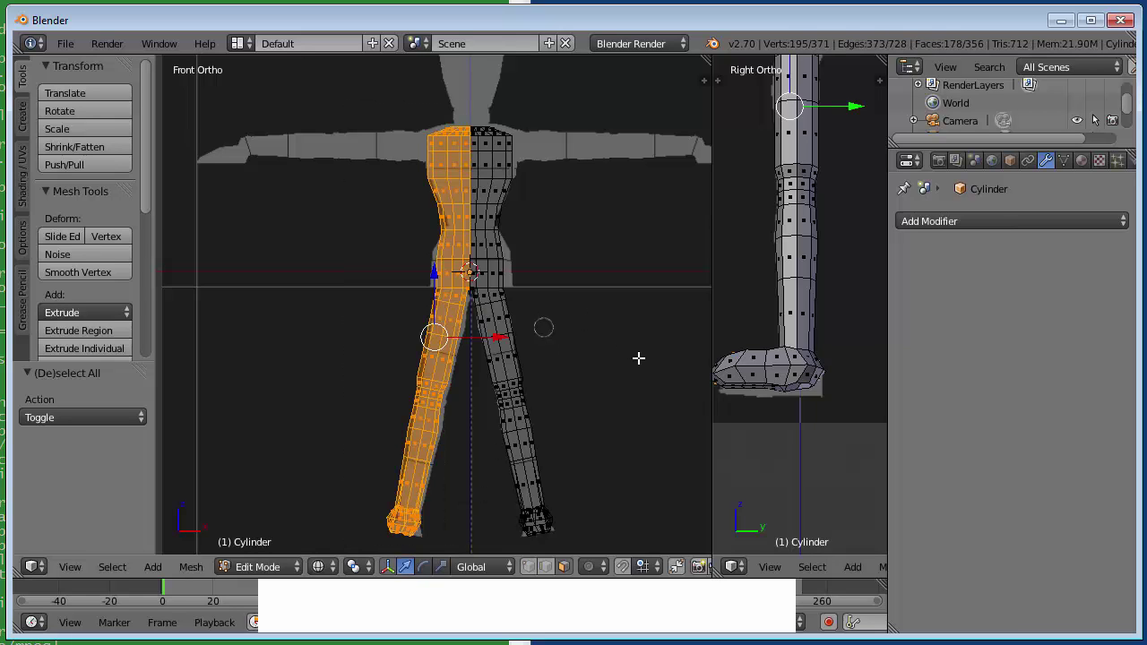
pyautogui.press('x')
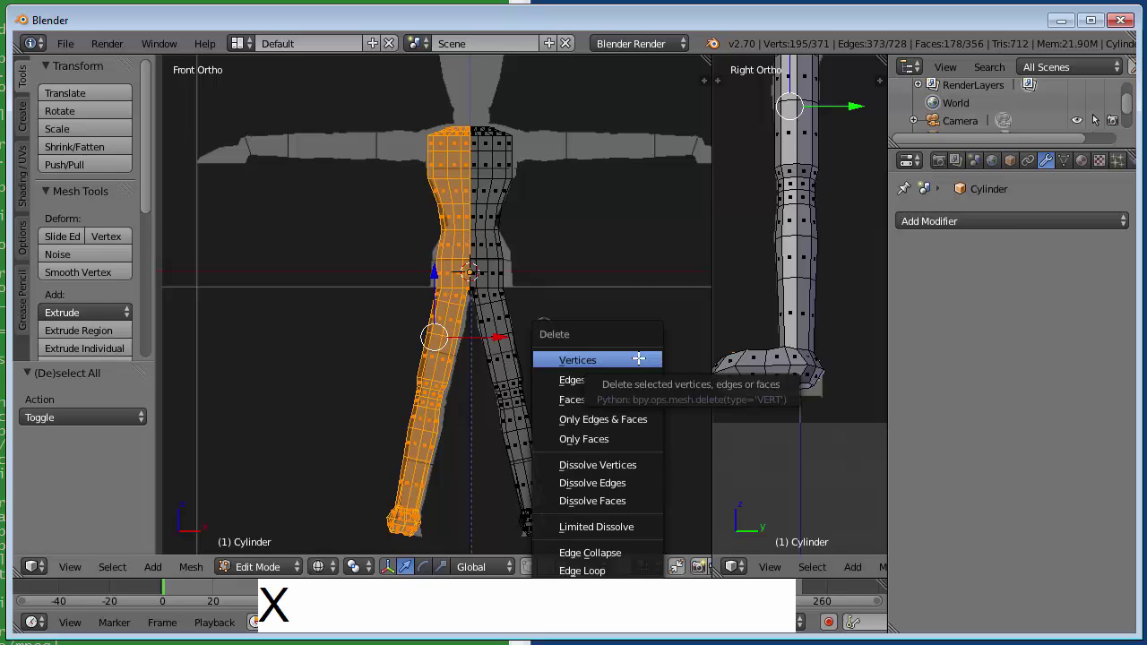
pyautogui.press('f')
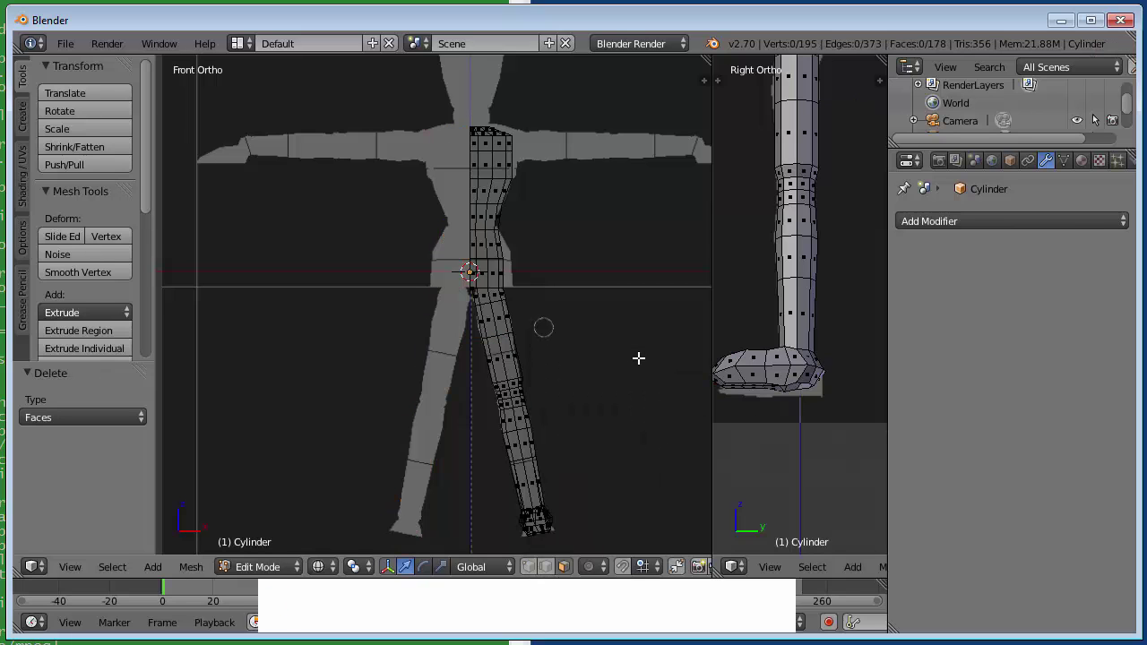
# Step: Return to solid shading and Object Mode, and add a Mirror modifier to the remaining half of the body
pyautogui.moveTo(556, 230); pyautogui.dragTo(538, 264, button='middle')
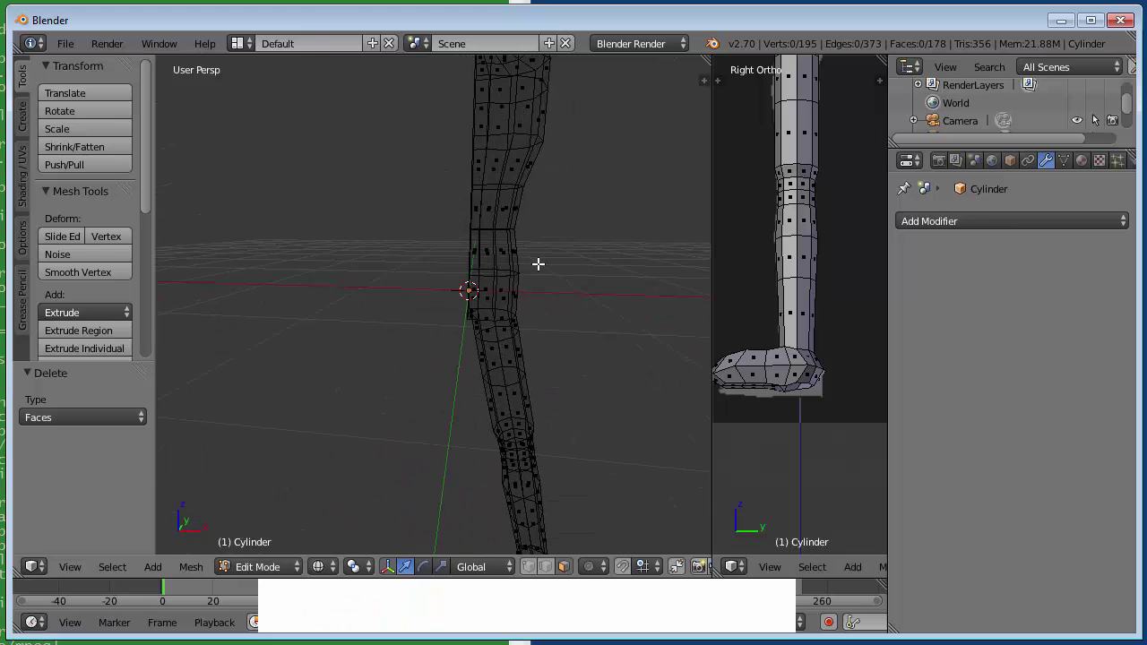
pyautogui.press('z')
pyautogui.press('Tab')
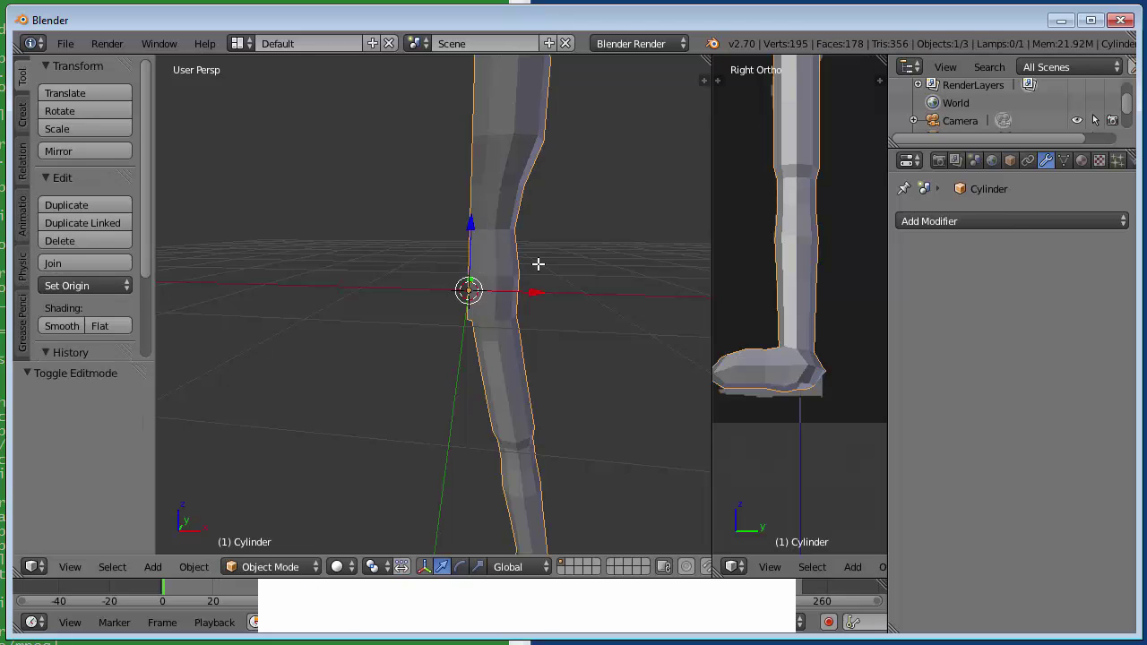
pyautogui.click(1039, 220)
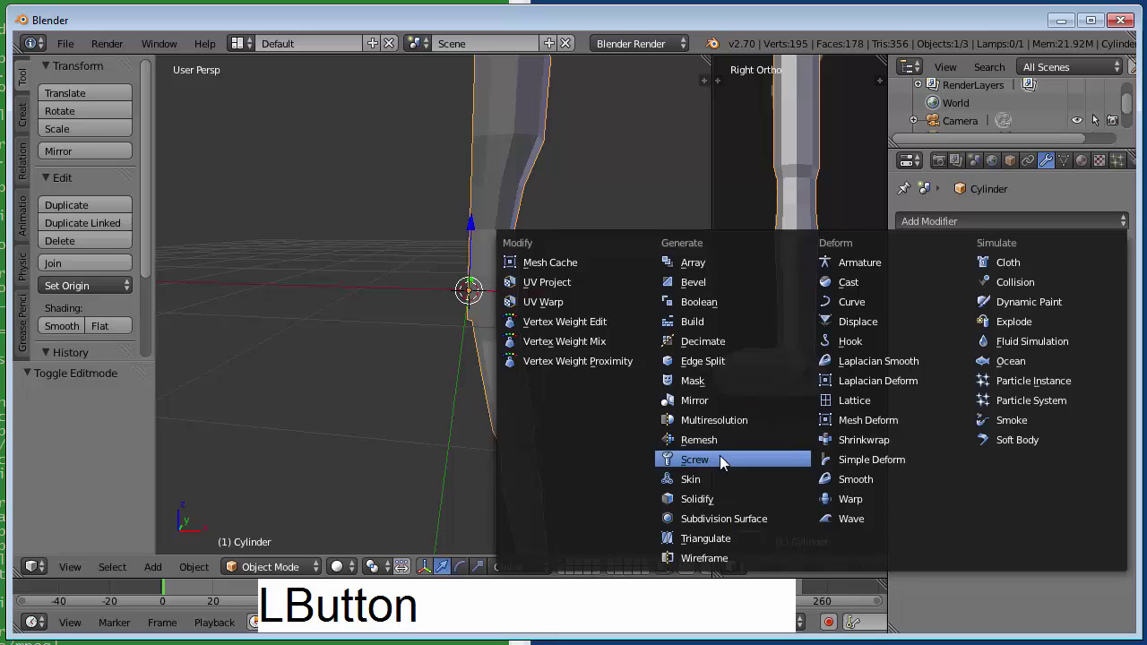
pyautogui.click(723, 401)
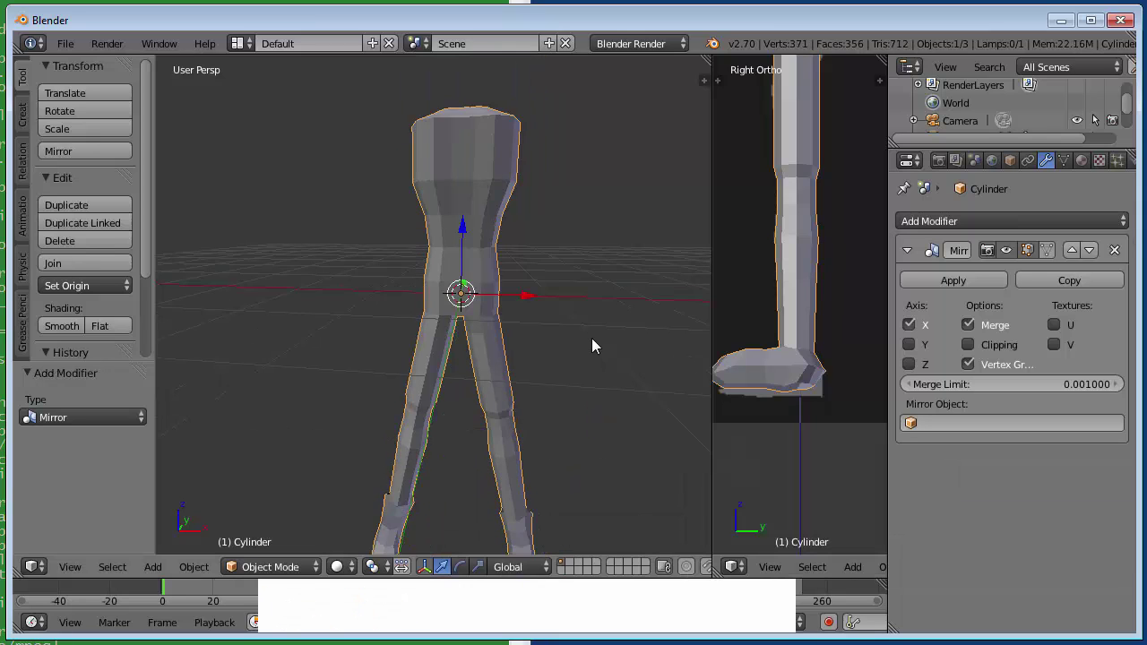
# Step: In Edit Mode, delete the four faces on the upper side of the torso to open a hole for the arm
pyautogui.scroll(-2, 591, 341)
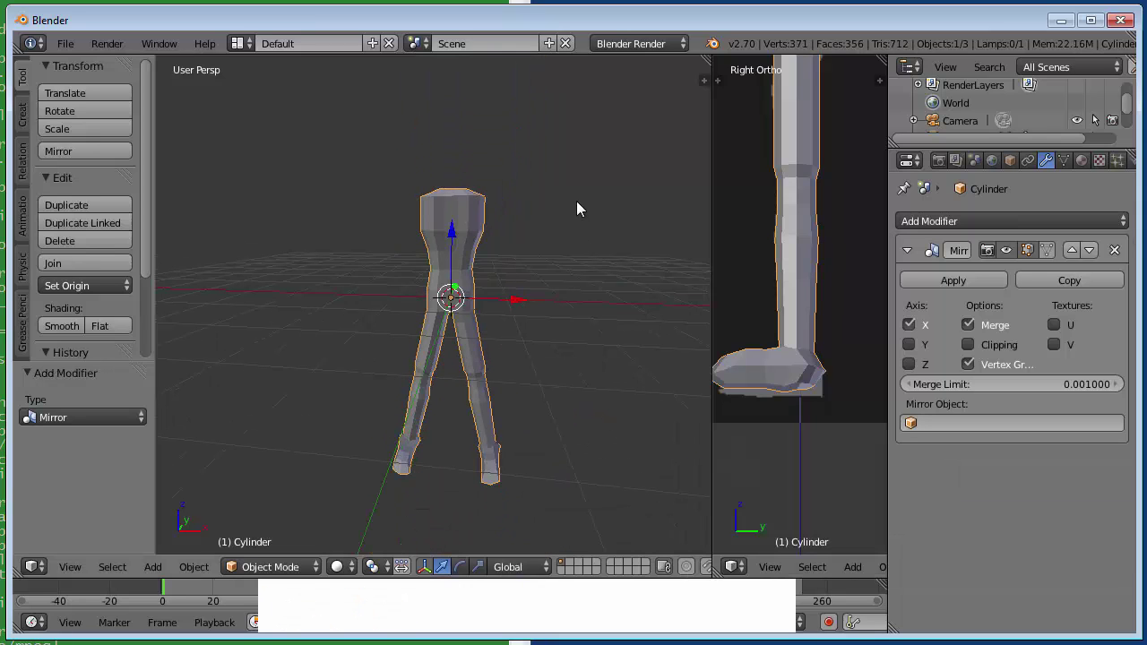
pyautogui.press('Tab')
pyautogui.moveTo(591, 176); pyautogui.dragTo(443, 246, button='middle')
pyautogui.scroll(2, 442, 245)
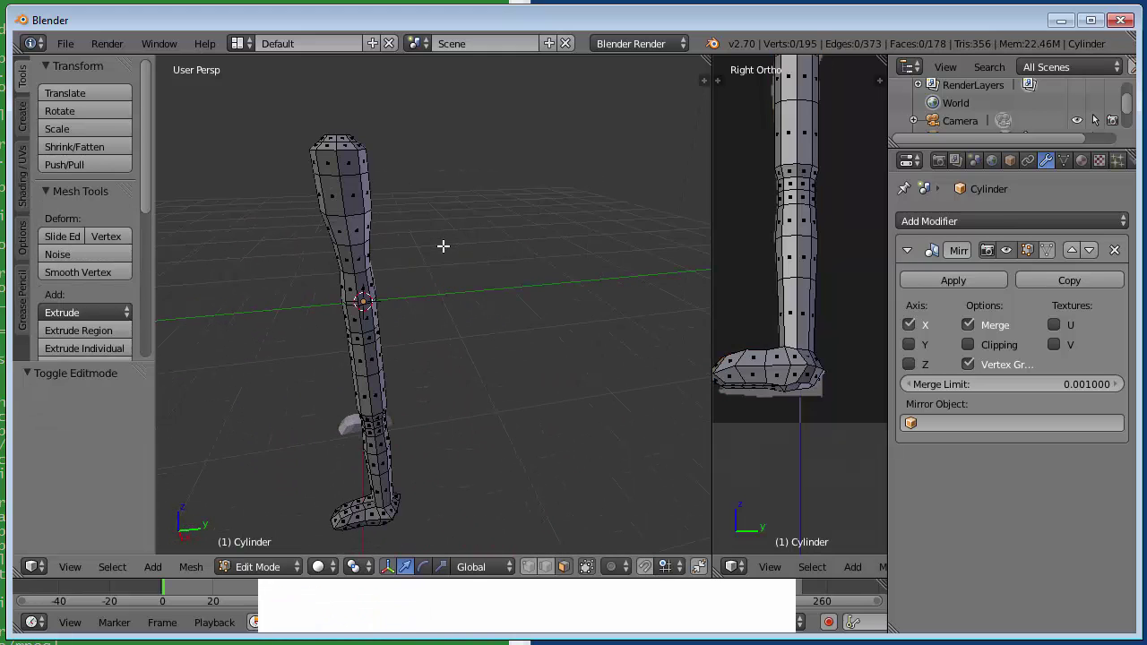
pyautogui.rightClick(334, 163)
pyautogui.keyDown('shift'); pyautogui.rightClick(347, 166); pyautogui.keyUp('shift')
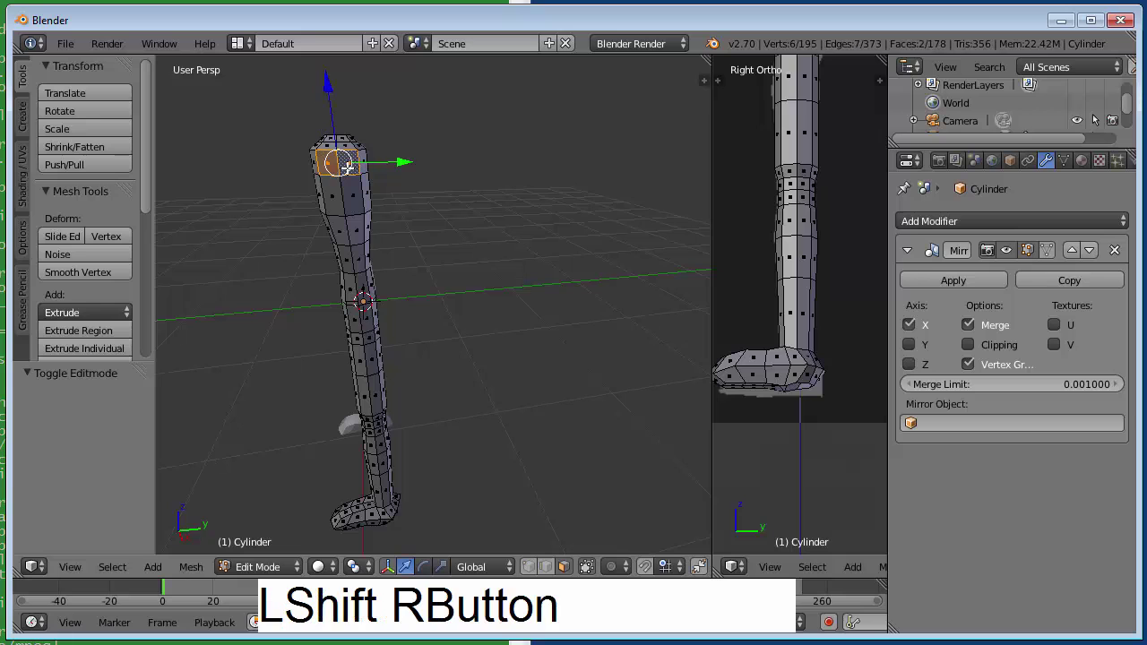
pyautogui.keyDown('shift'); pyautogui.rightClick(336, 200); pyautogui.keyUp('shift')
pyautogui.keyDown('shift'); pyautogui.rightClick(393, 202); pyautogui.keyUp('shift')
pyautogui.moveTo(436, 206); pyautogui.dragTo(528, 244, button='middle')
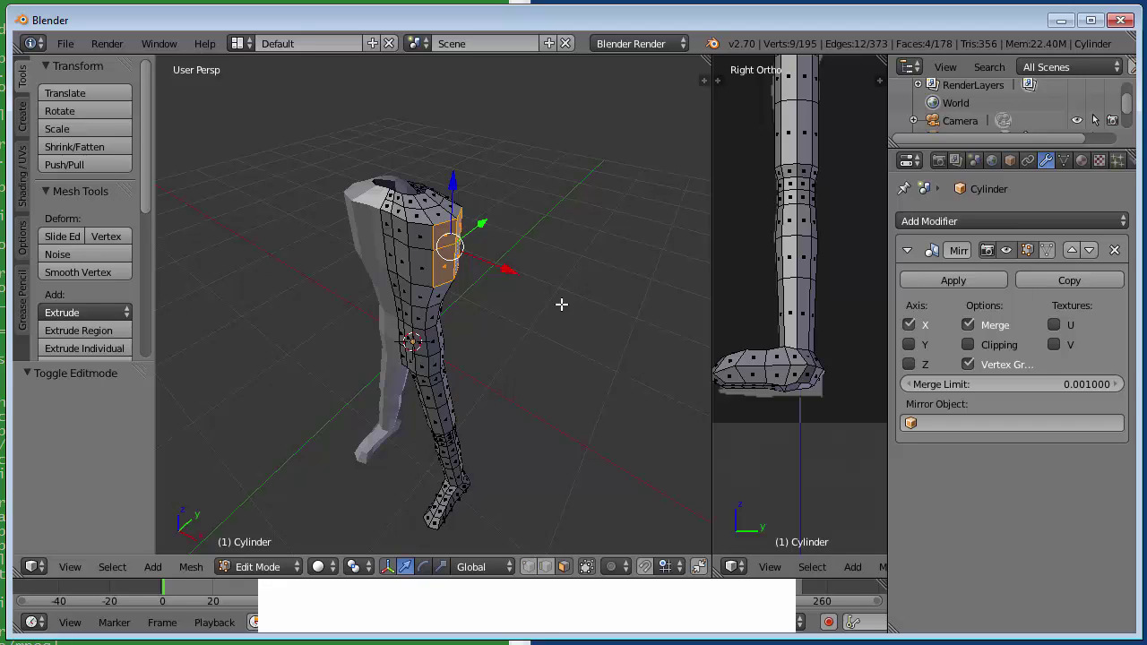
pyautogui.press('x')
pyautogui.press('f')
# Step: Place the 3D cursor beside the torso and add an uncapped 8-vertex cylinder as a separate object in Object Mode
pyautogui.moveTo(561, 305); pyautogui.dragTo(631, 276, button='middle')
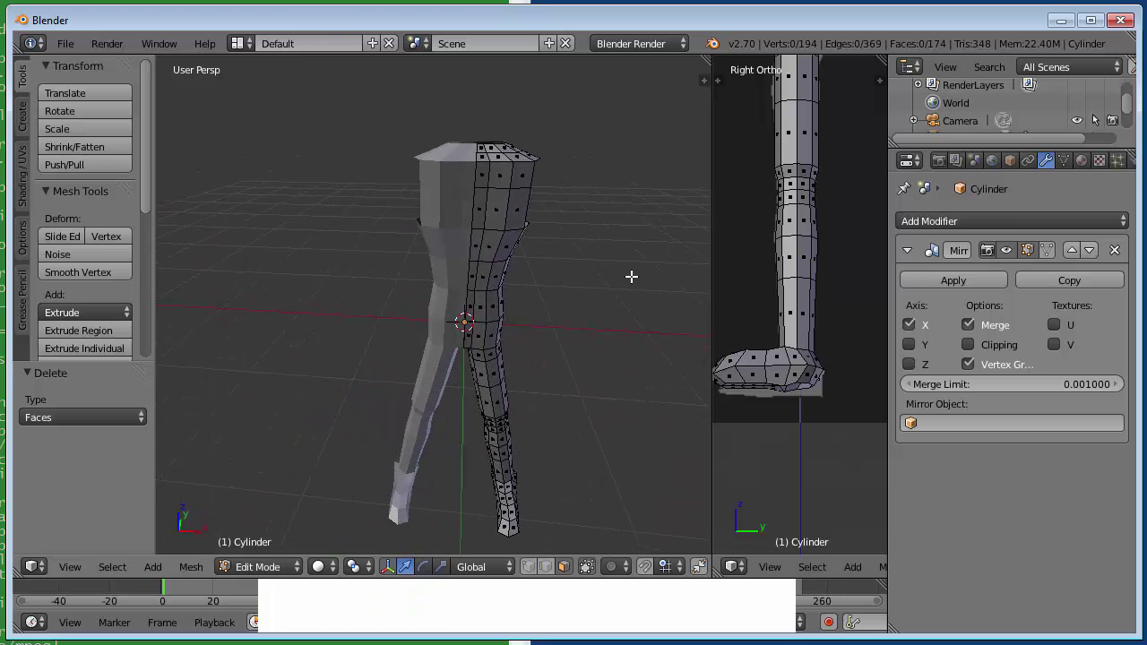
pyautogui.moveTo(631, 276); pyautogui.dragTo(625, 274, button='middle')
pyautogui.hotkey('shift', 'a')
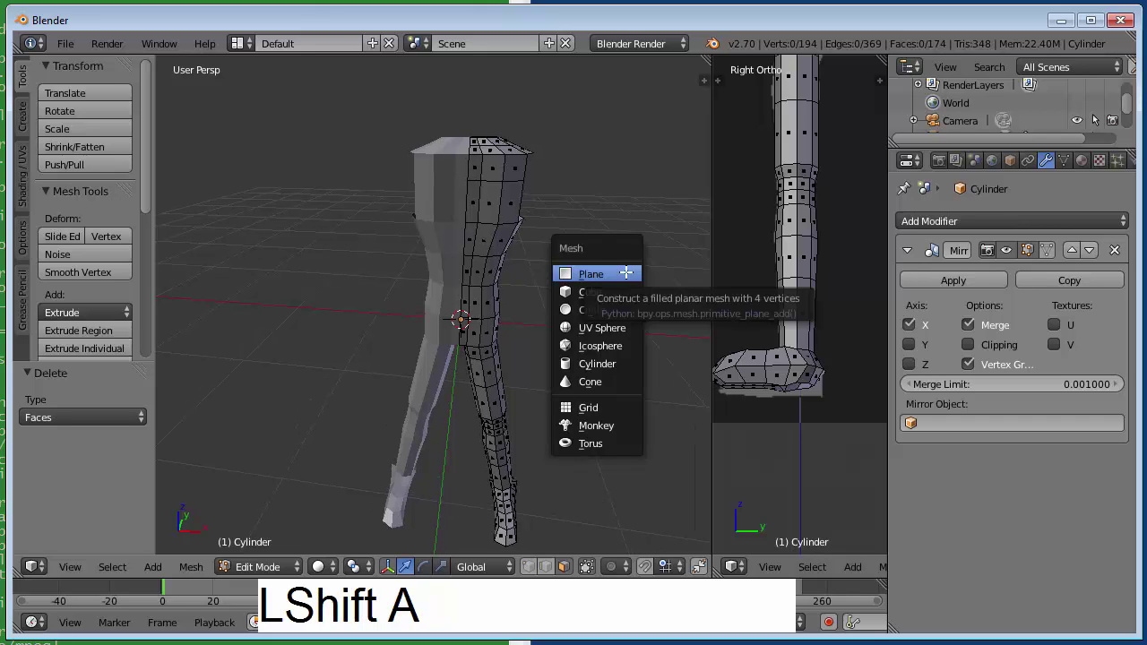
pyautogui.click(666, 139)
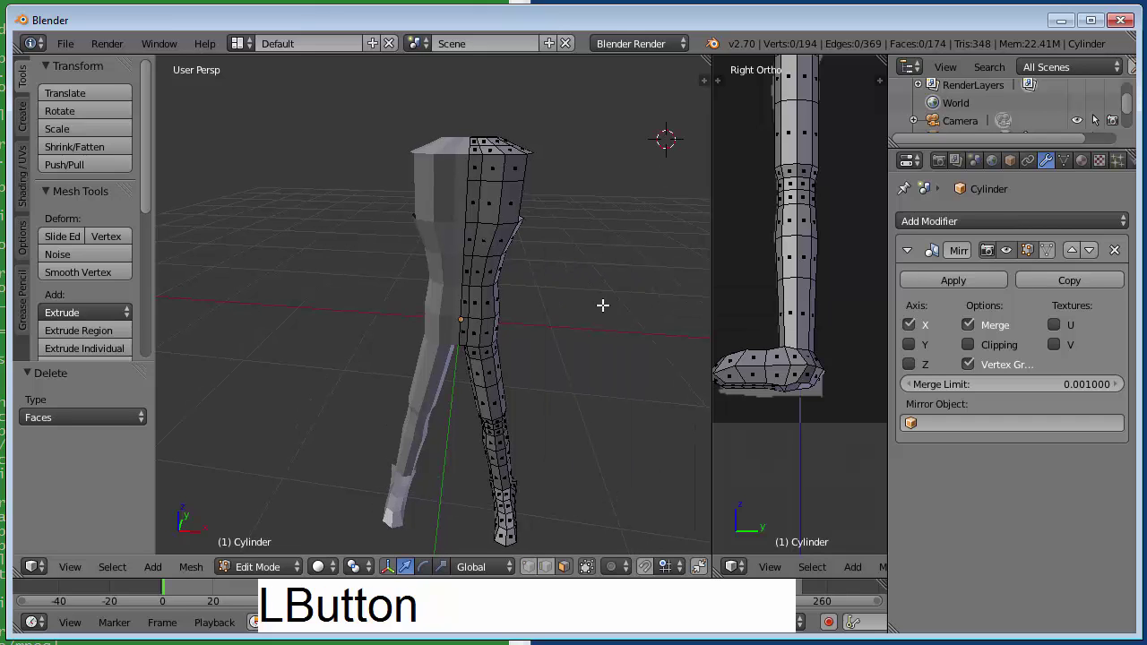
pyautogui.press('Tab')
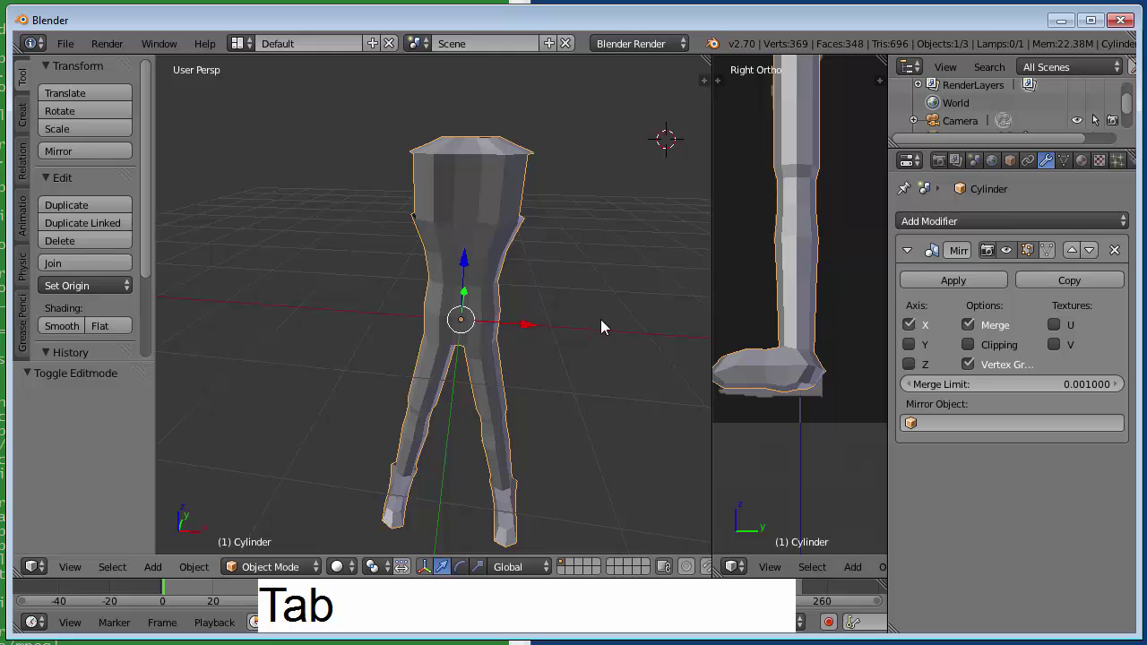
pyautogui.hotkey('shift', 'a')
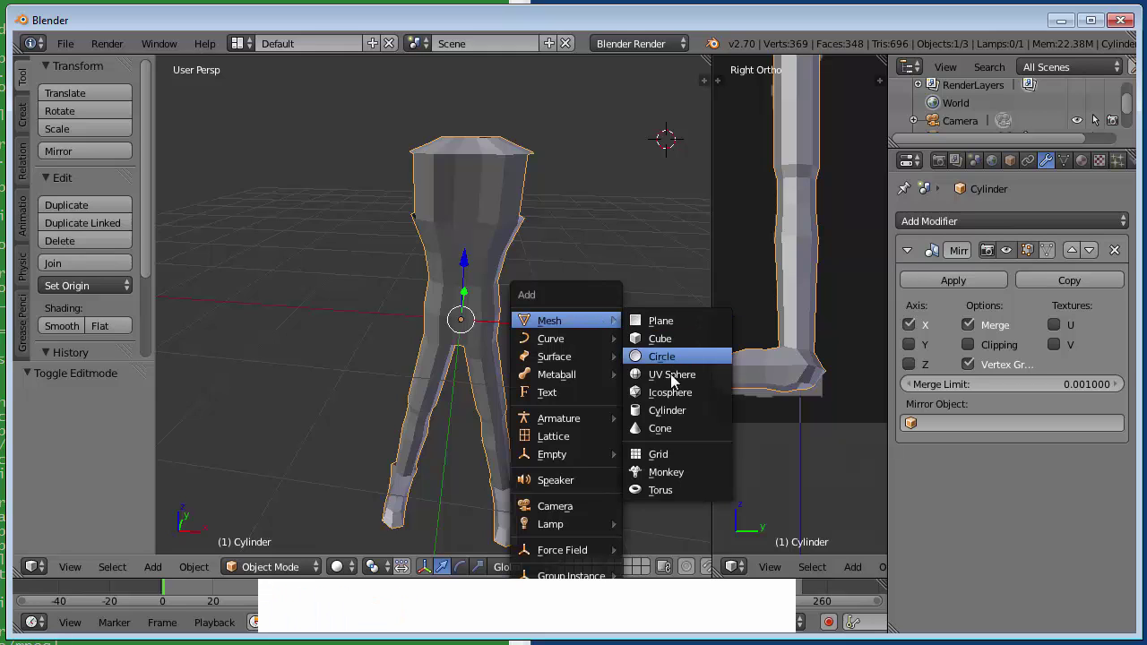
pyautogui.click(668, 411)
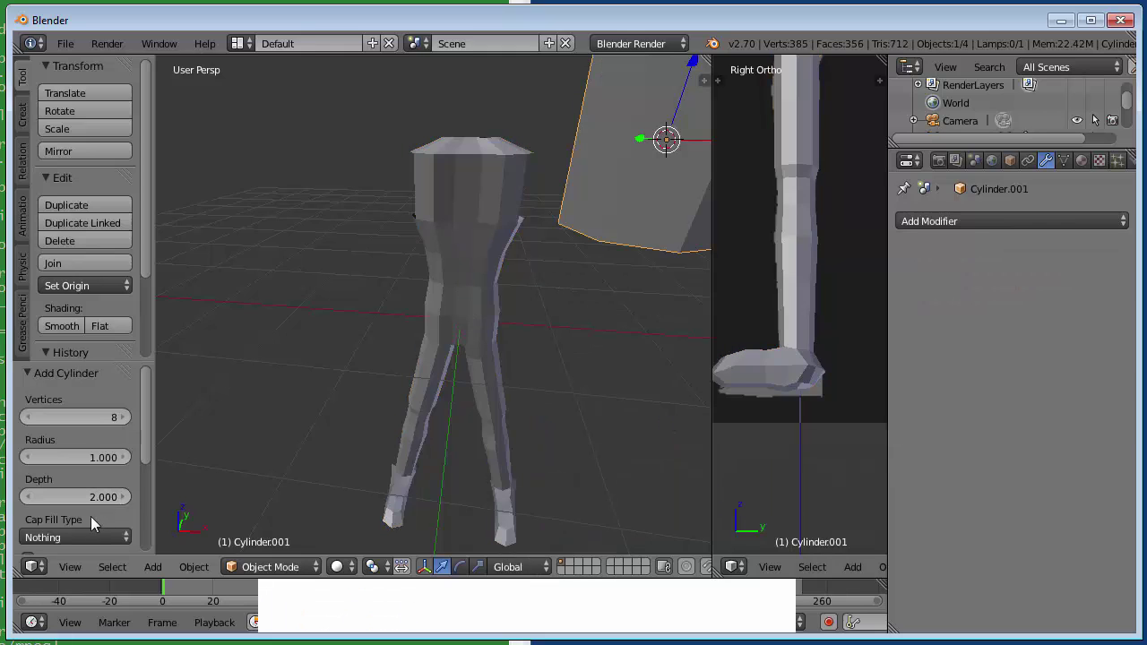
# Step: In front view, scale the new cylinder to about 0.263 and rotate it about 89° to lie along the arm
pyautogui.scroll(-2, 616, 349)
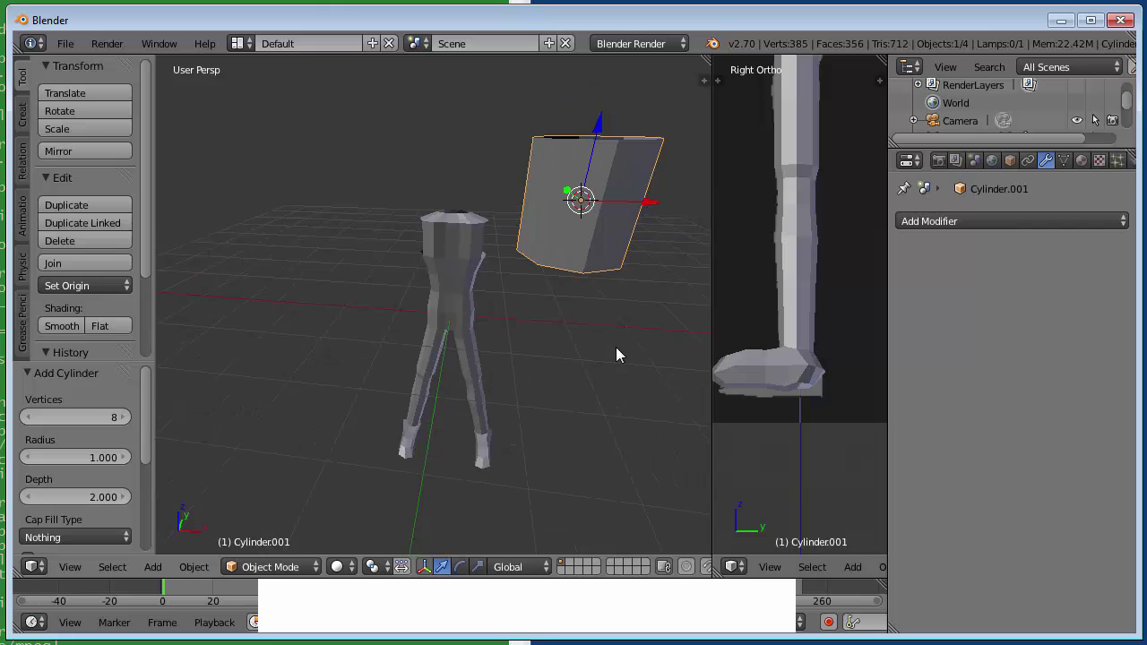
pyautogui.press('KP_1')
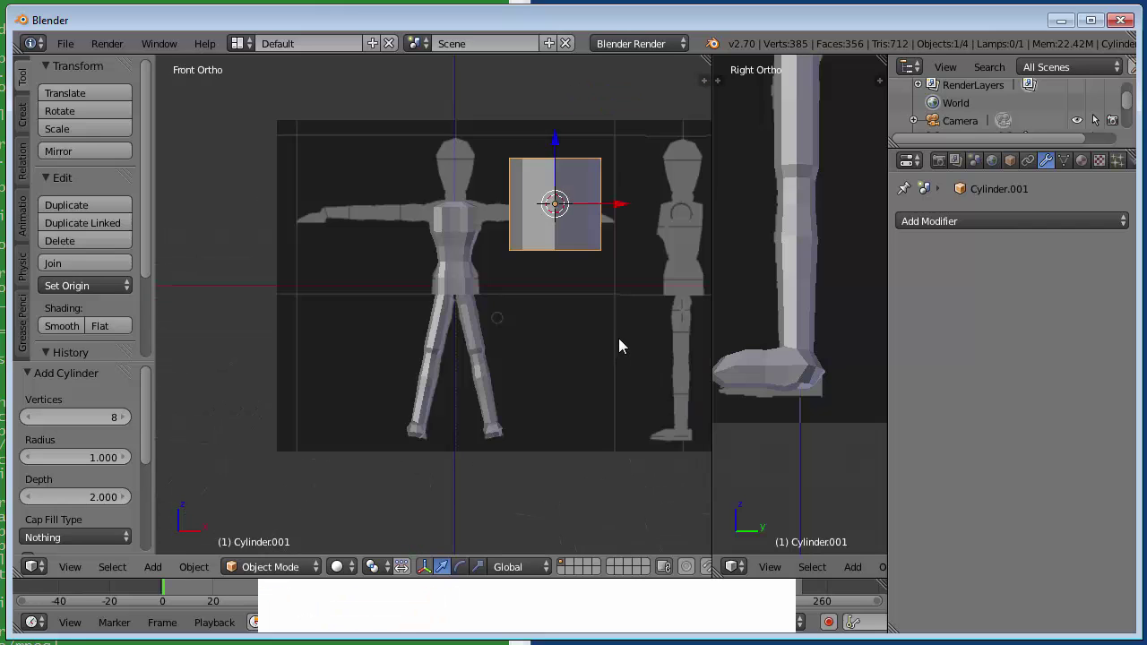
pyautogui.press('s')
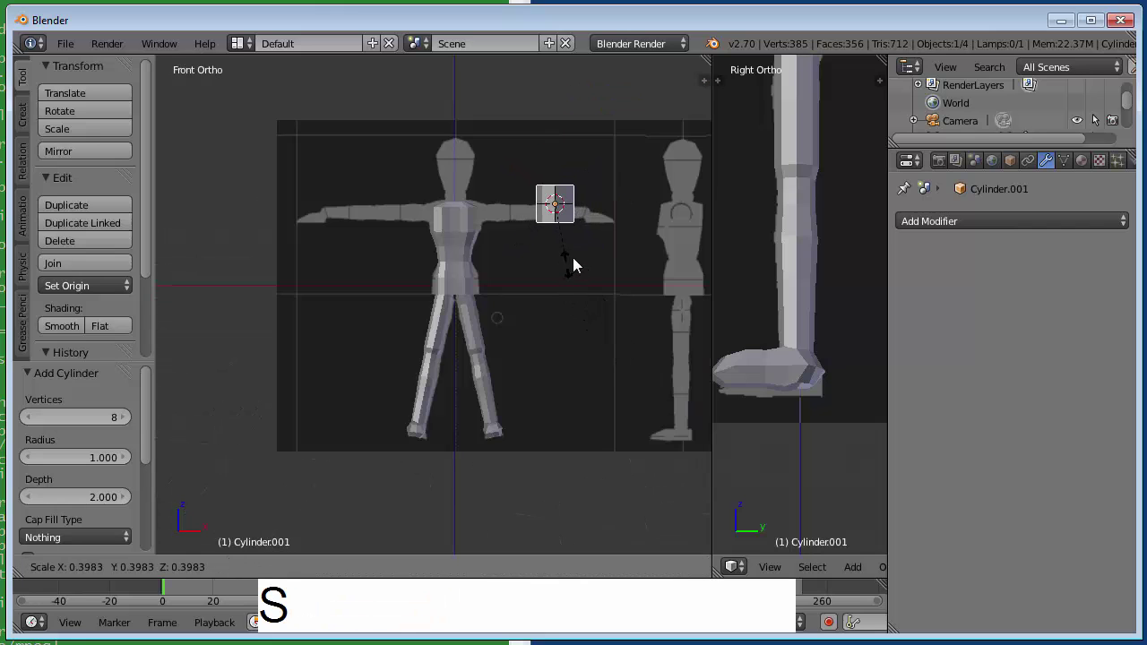
pyautogui.click(592, 224)
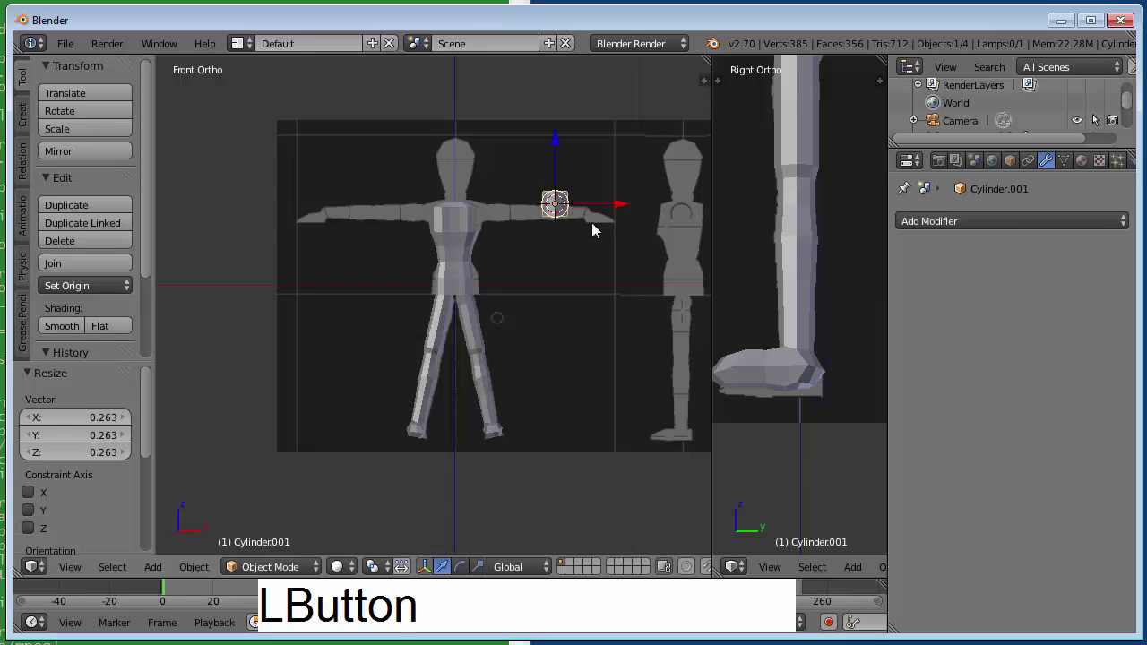
pyautogui.press('r')
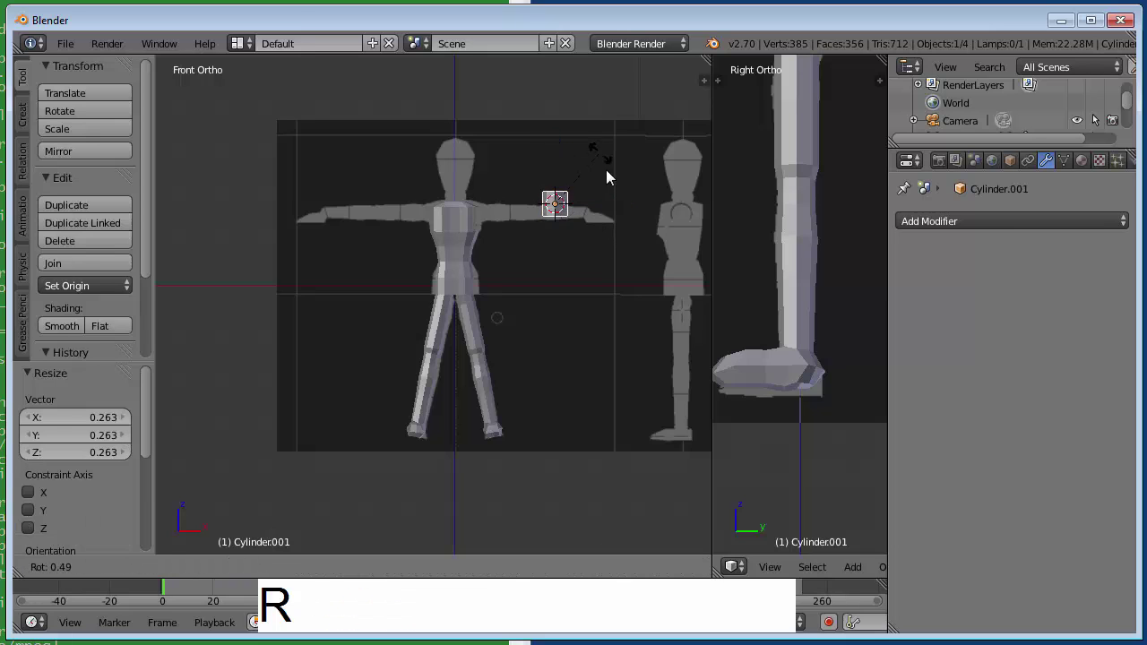
pyautogui.click(600, 241)
# Step: Move the cylinder over the reference's upper arm and scale it down to match the arm's thickness
pyautogui.moveTo(560, 142); pyautogui.dragTo(558, 148)
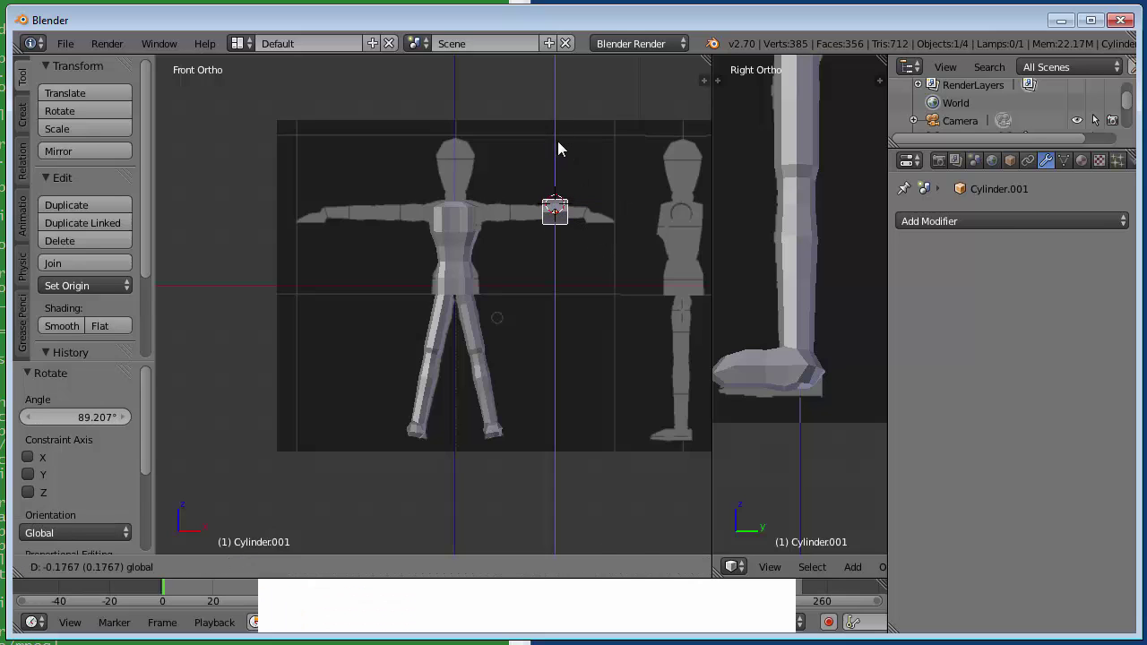
pyautogui.moveTo(615, 214); pyautogui.dragTo(582, 217)
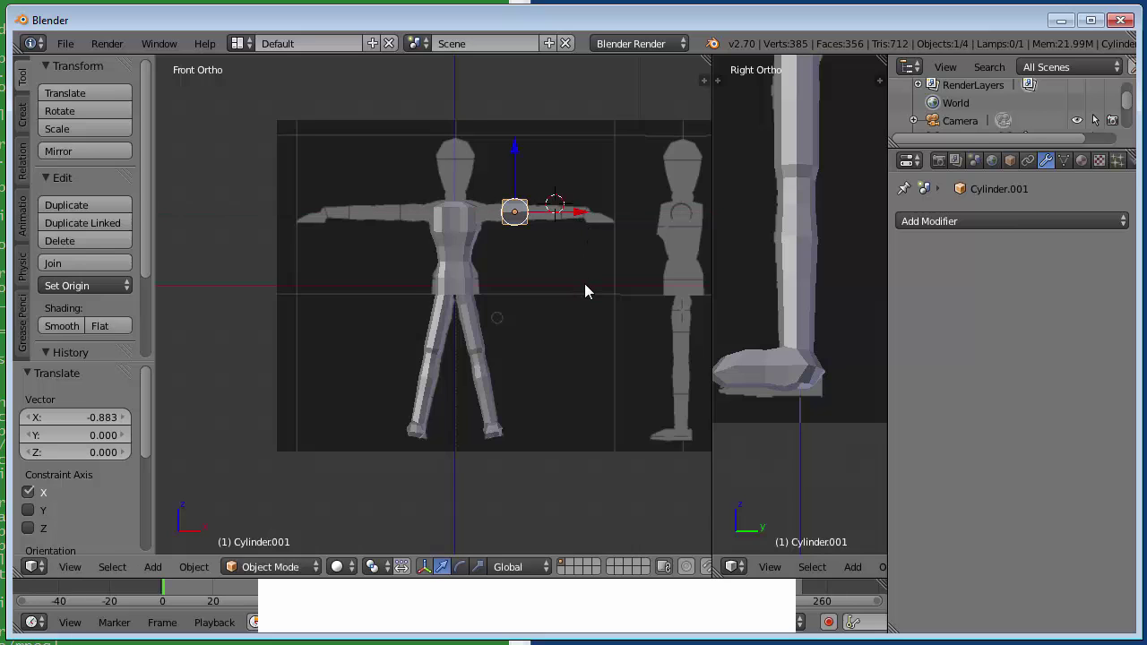
pyautogui.scroll(4, 584, 285)
pyautogui.press('s')
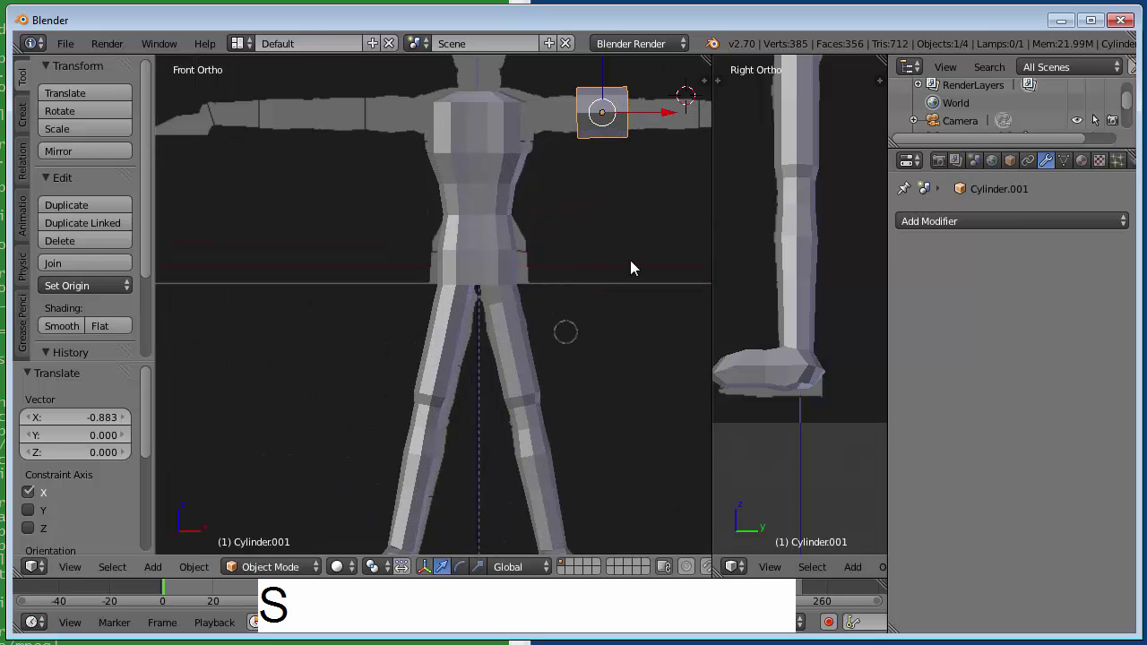
pyautogui.click(619, 209)
pyautogui.moveTo(671, 115); pyautogui.dragTo(637, 125)
pyautogui.moveTo(576, 79); pyautogui.dragTo(589, 90)
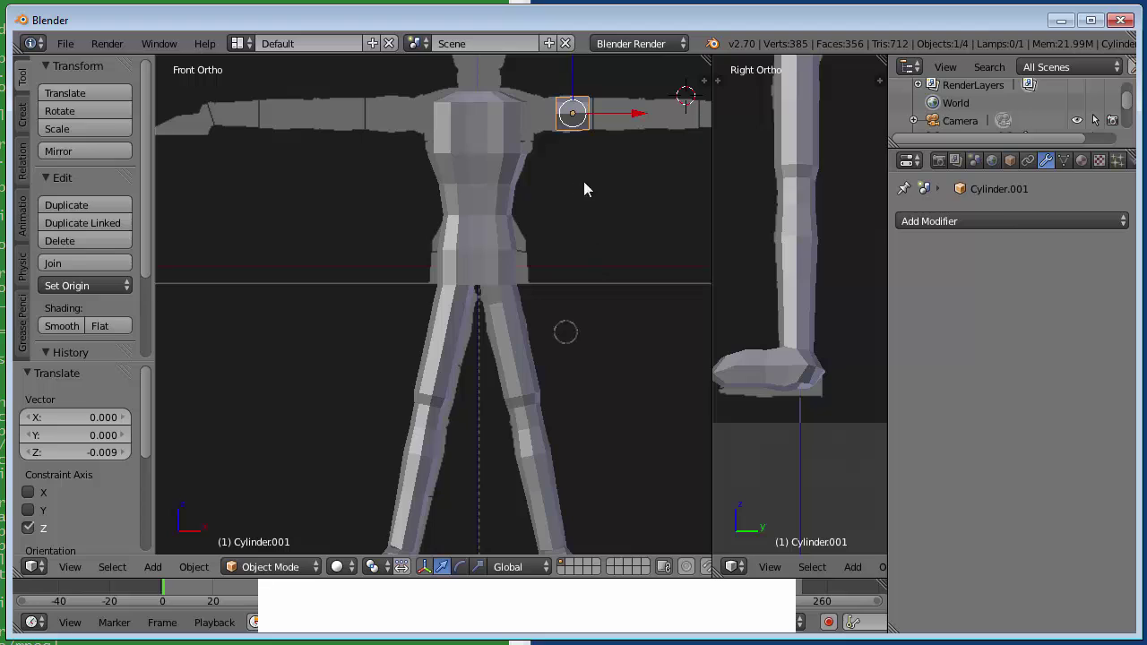
# Step: Rotate the cylinder slightly to align with the arm and move it about 0.095 along X toward the torso
pyautogui.press('r')
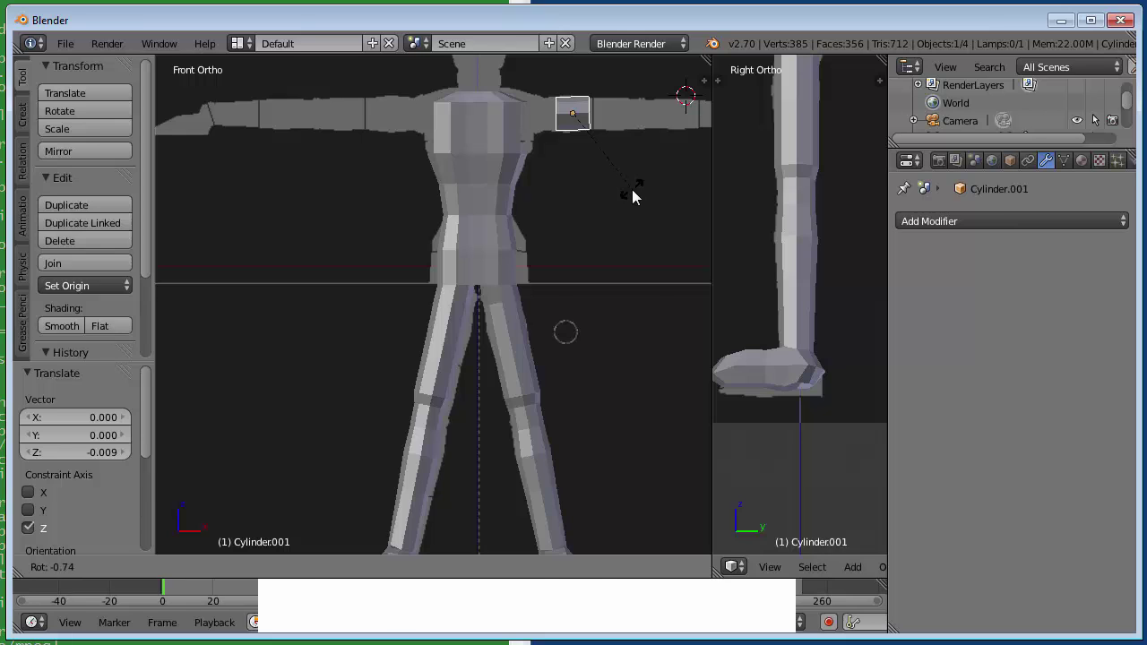
pyautogui.click(631, 189)
pyautogui.moveTo(631, 120); pyautogui.dragTo(622, 115)
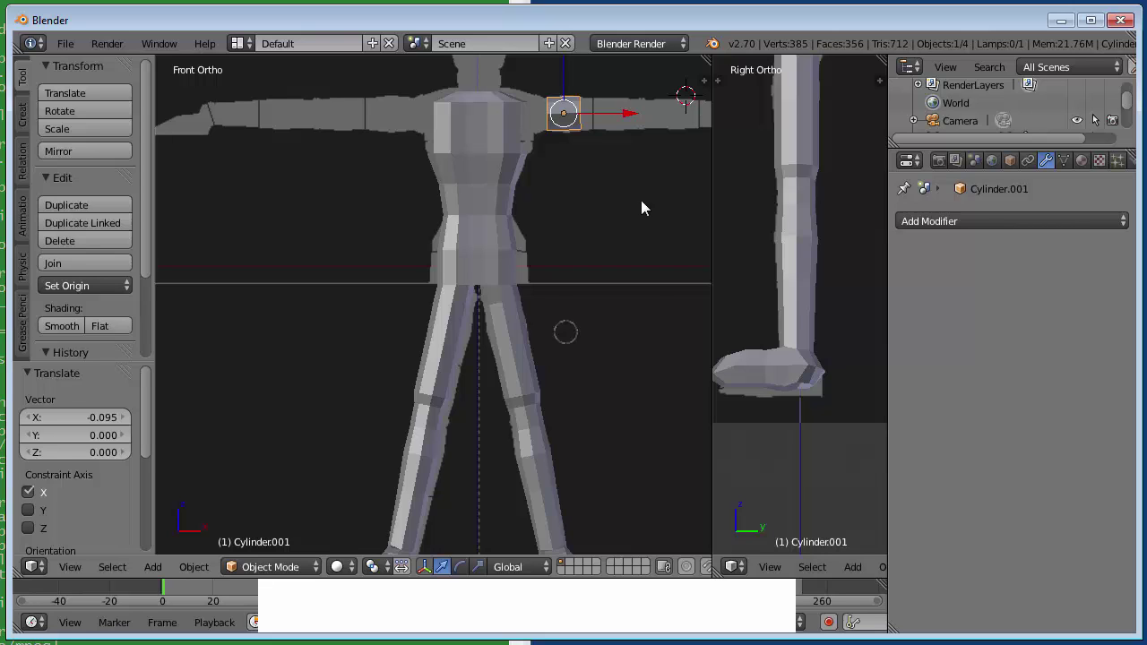
# Step: Join the arm cylinder into the mirrored body mesh and enter Edit Mode on the combined object
pyautogui.scroll(-3, 640, 208)
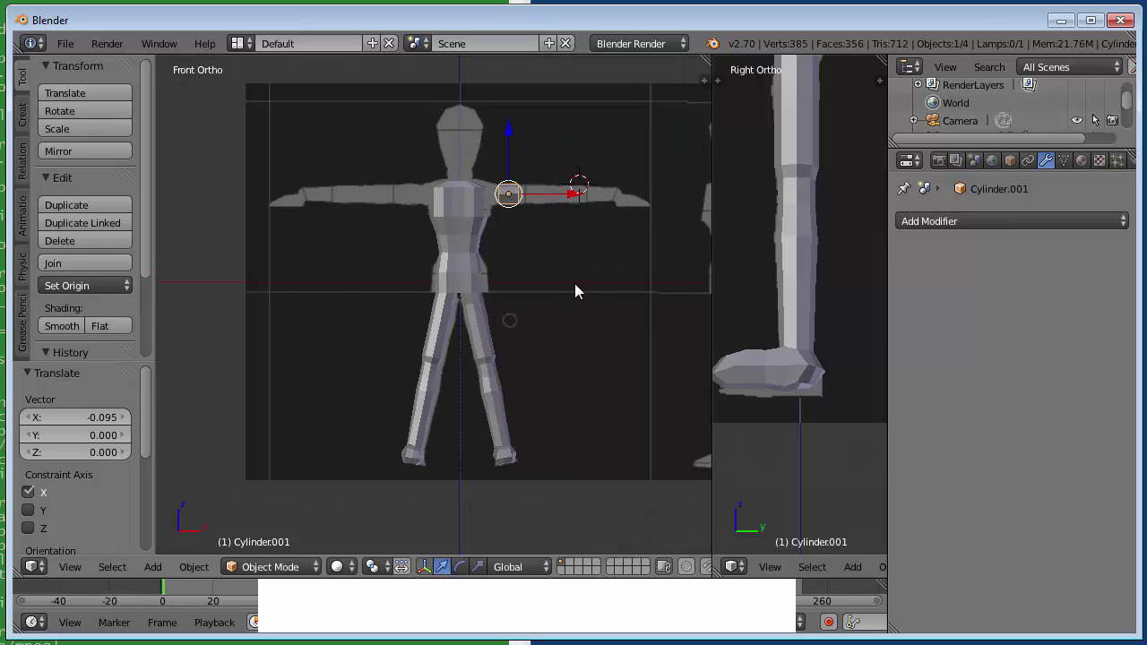
pyautogui.keyDown('shift'); pyautogui.rightClick(460, 224); pyautogui.keyUp('shift')
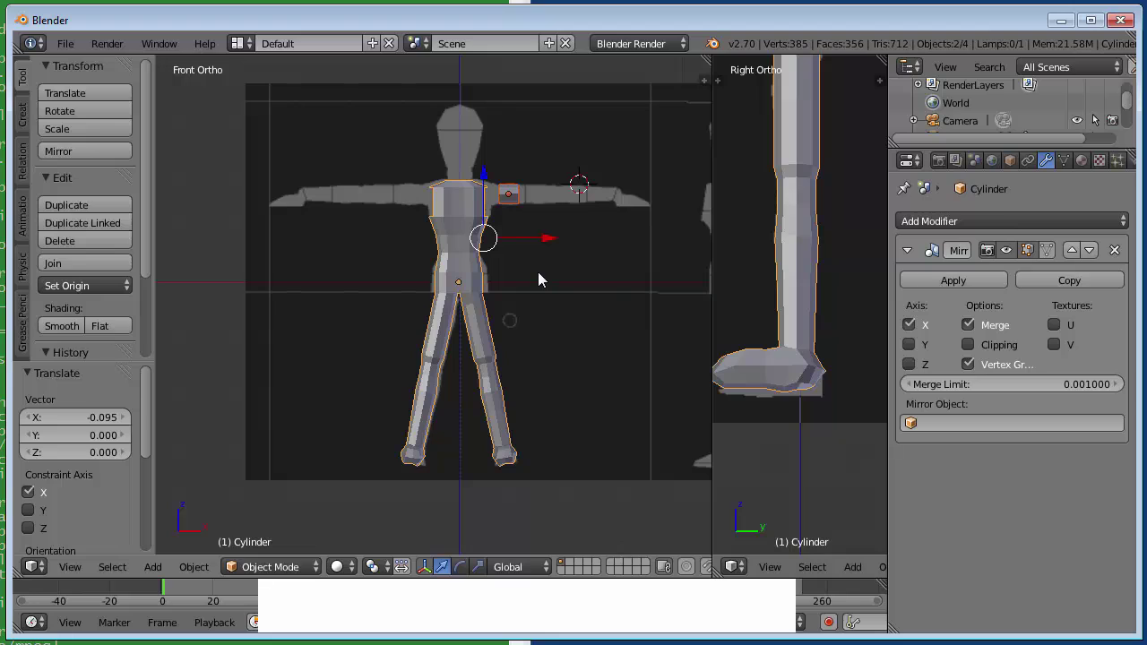
pyautogui.press('ctrl')
pyautogui.hotkey('ctrl', 'j')
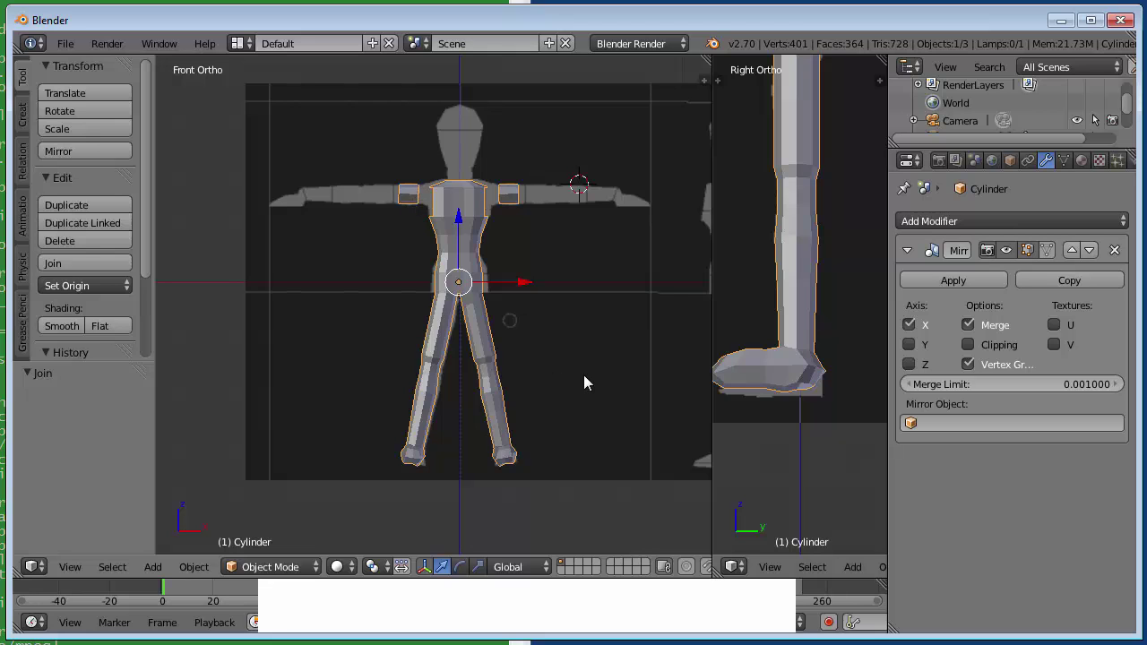
pyautogui.press('Tab')
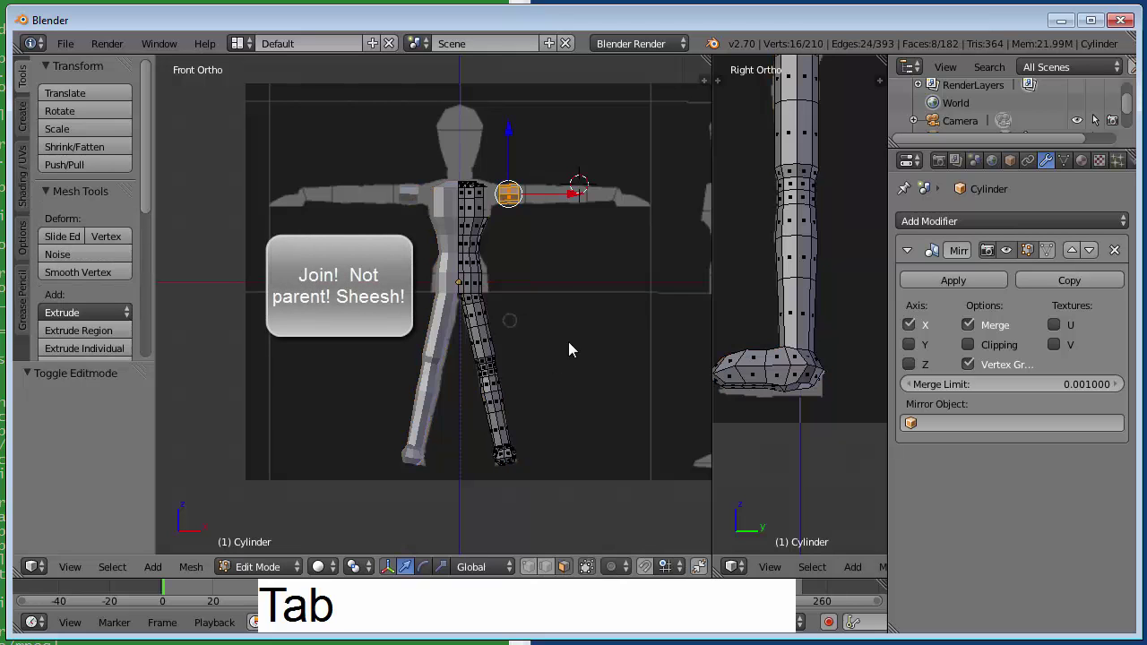
# Step: In top view, move the selected arm cylinder about -1.390 along Y to line it up with the torso
pyautogui.scroll(2, 559, 298)
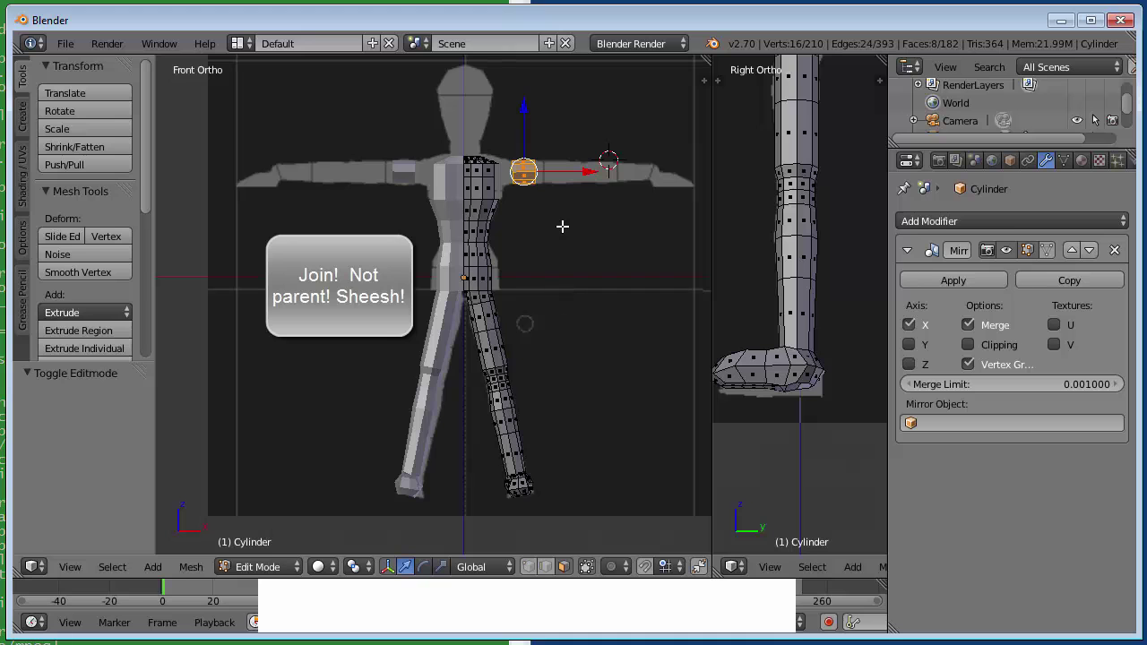
pyautogui.keyDown('shift'); pyautogui.moveTo(604, 241); pyautogui.dragTo(533, 292, button='middle'); pyautogui.keyUp('shift')
pyautogui.scroll(2, 512, 315)
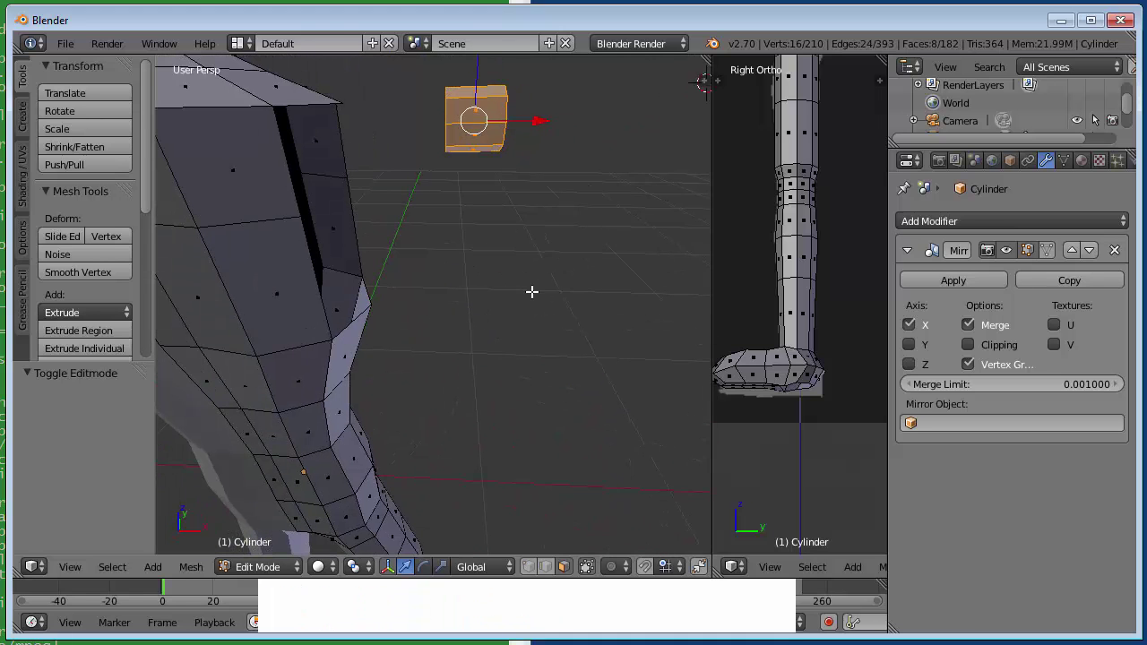
pyautogui.scroll(-3, 532, 292)
pyautogui.moveTo(507, 252); pyautogui.dragTo(555, 320, button='middle')
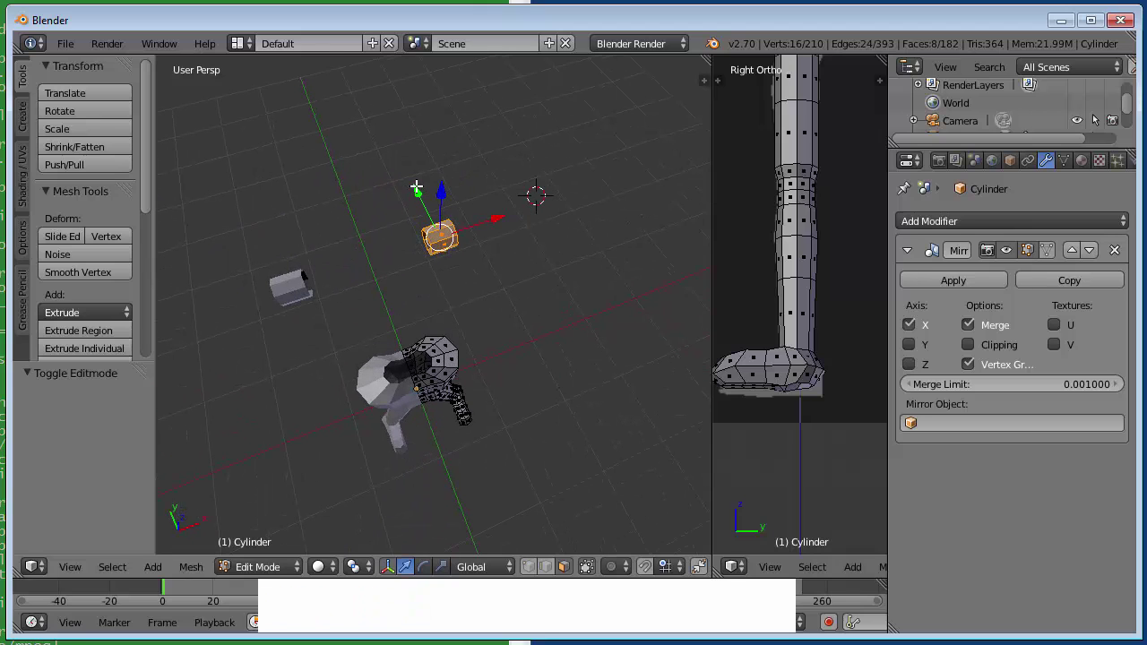
pyautogui.press('KP_7')
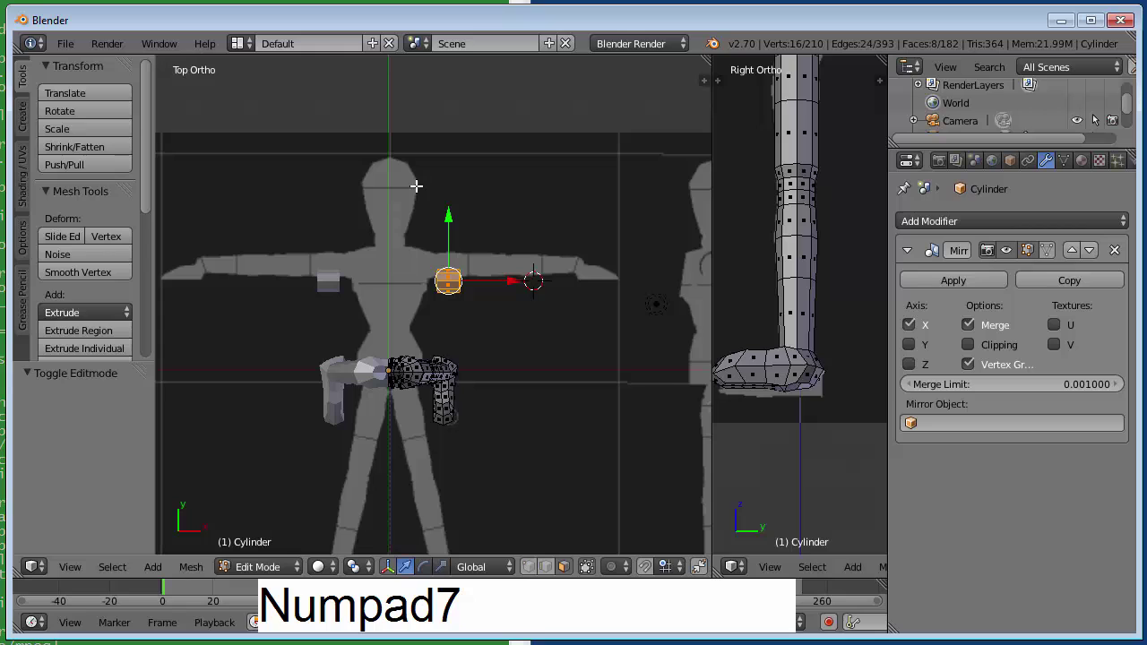
pyautogui.moveTo(448, 216); pyautogui.dragTo(428, 307)
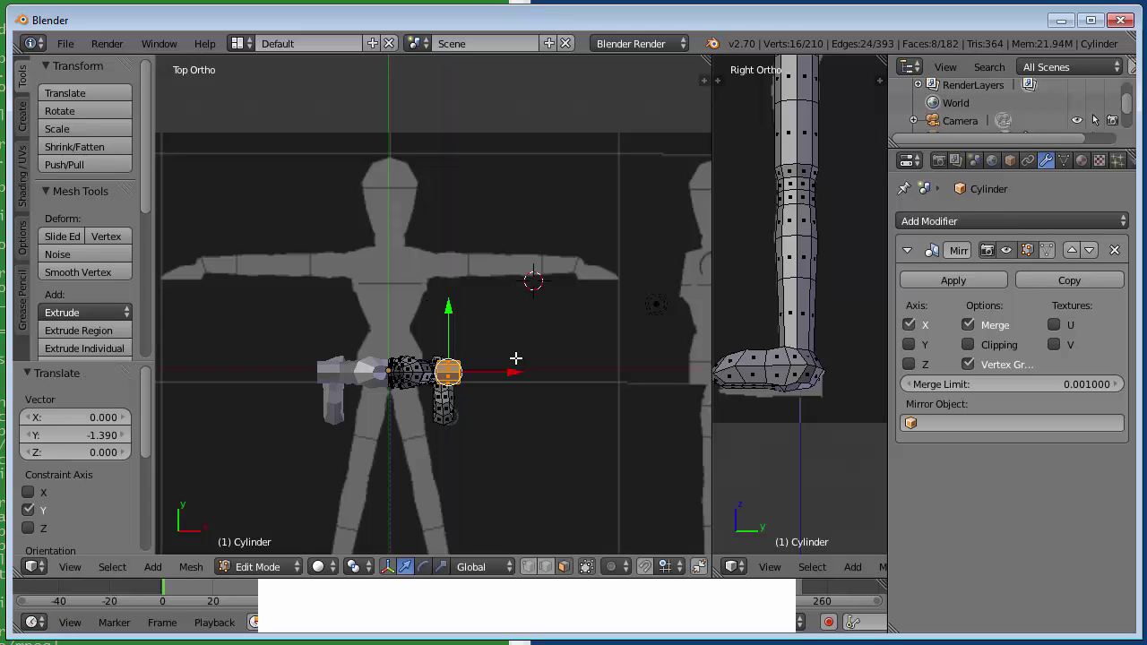
# Step: In front view, shift the arm cylinder slightly along X toward the torso and deselect everything
pyautogui.scroll(-4, 781, 379)
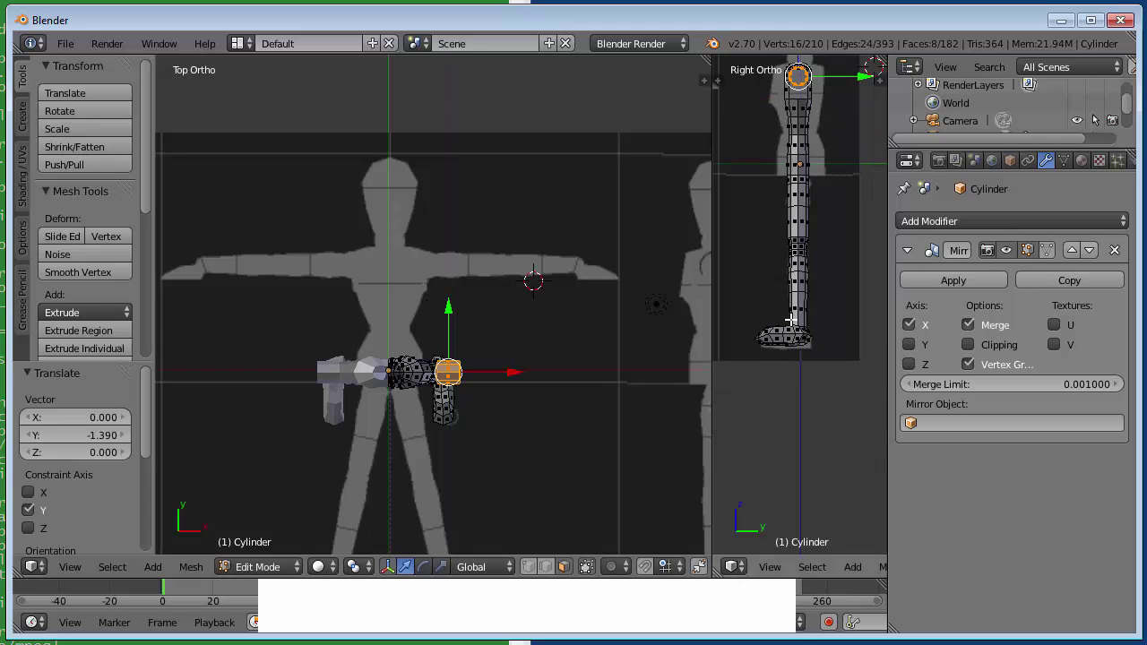
pyautogui.scroll(-1, 790, 319)
pyautogui.keyDown('shift'); pyautogui.moveTo(772, 345); pyautogui.dragTo(771, 435, button='middle'); pyautogui.keyUp('shift')
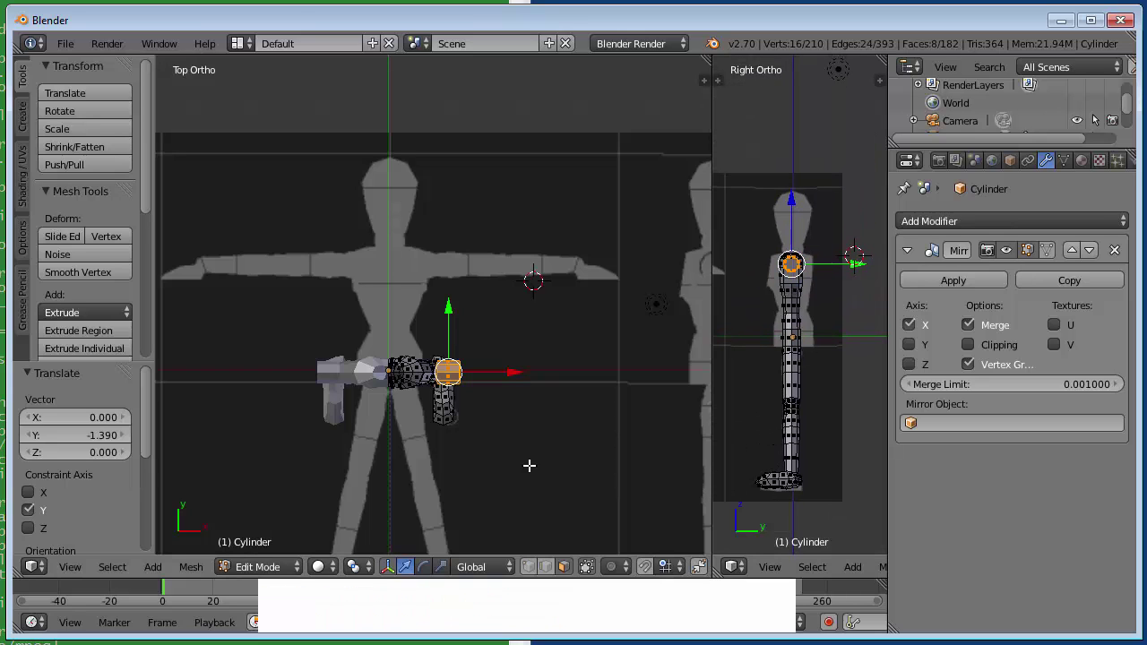
pyautogui.press('KP_1')
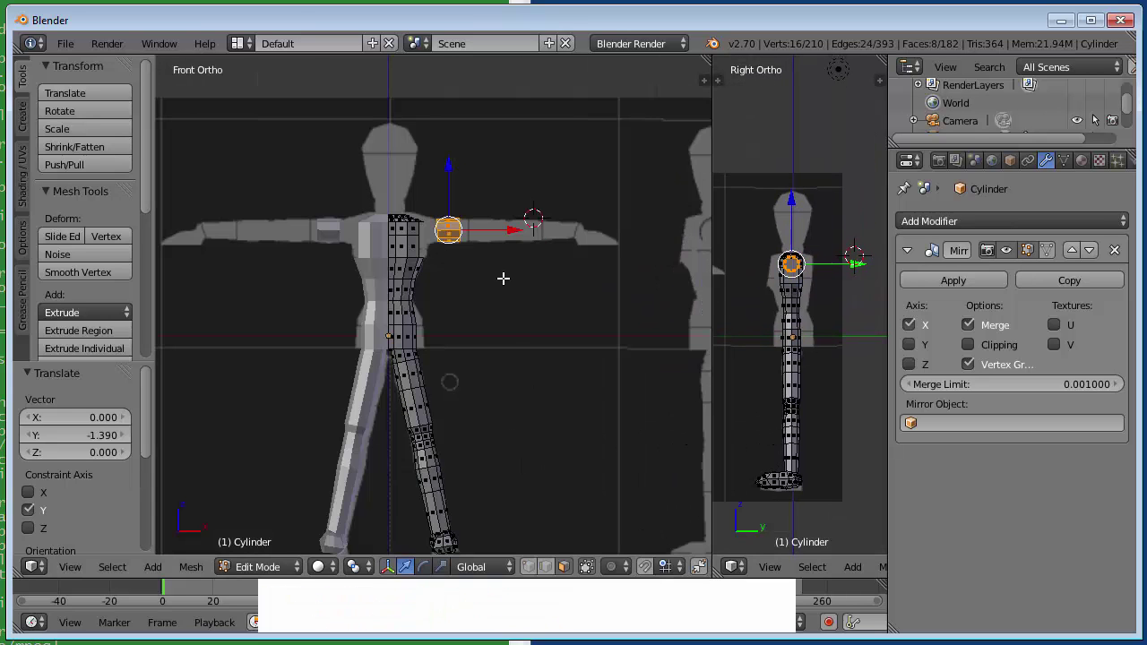
pyautogui.moveTo(519, 229); pyautogui.dragTo(509, 229)
pyautogui.press('a')
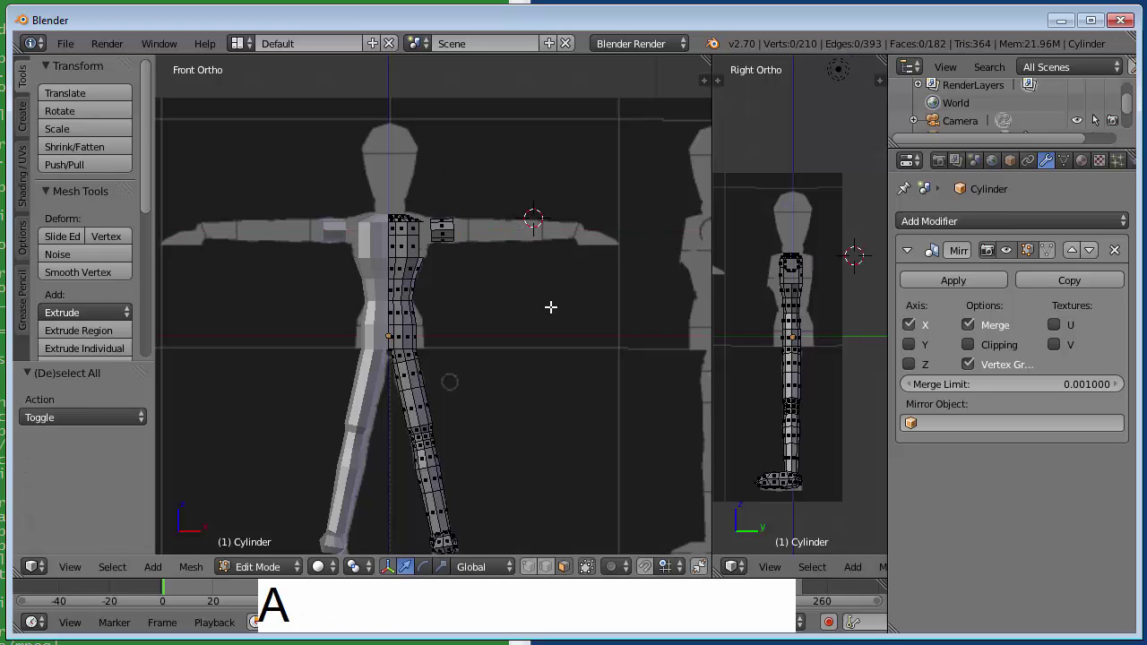
# Step: Select the whole linked arm cylinder and lower it about 0.053 along Z beside the shoulder
pyautogui.scroll(5, 550, 306)
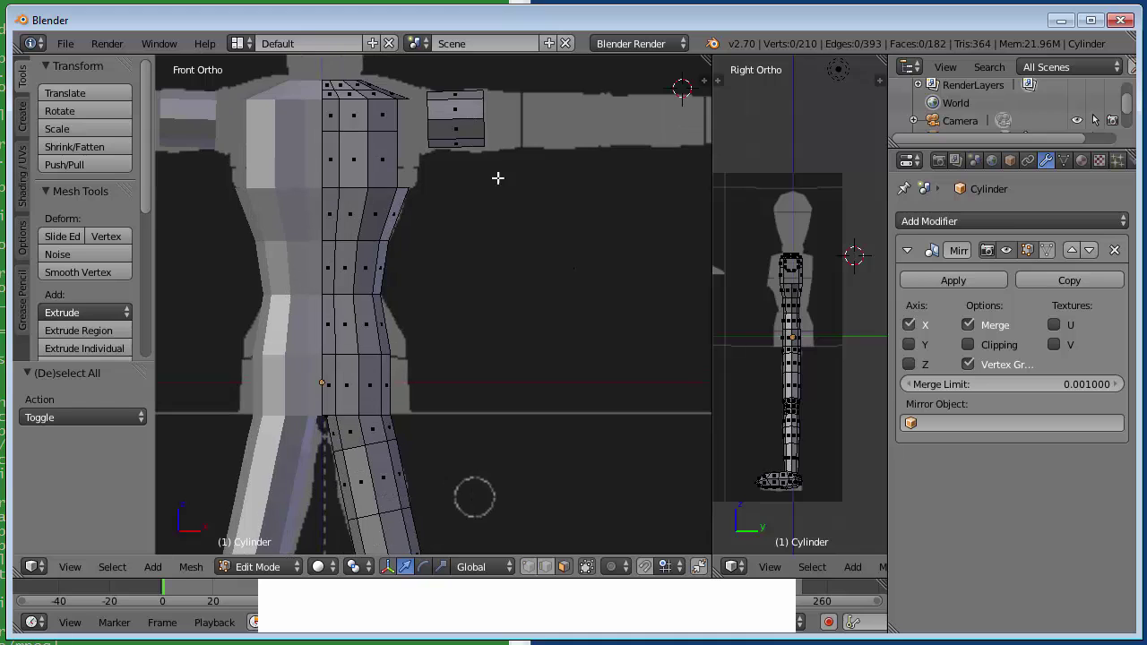
pyautogui.moveTo(565, 162); pyautogui.dragTo(583, 230, button='middle')
pyautogui.scroll(-5, 583, 230)
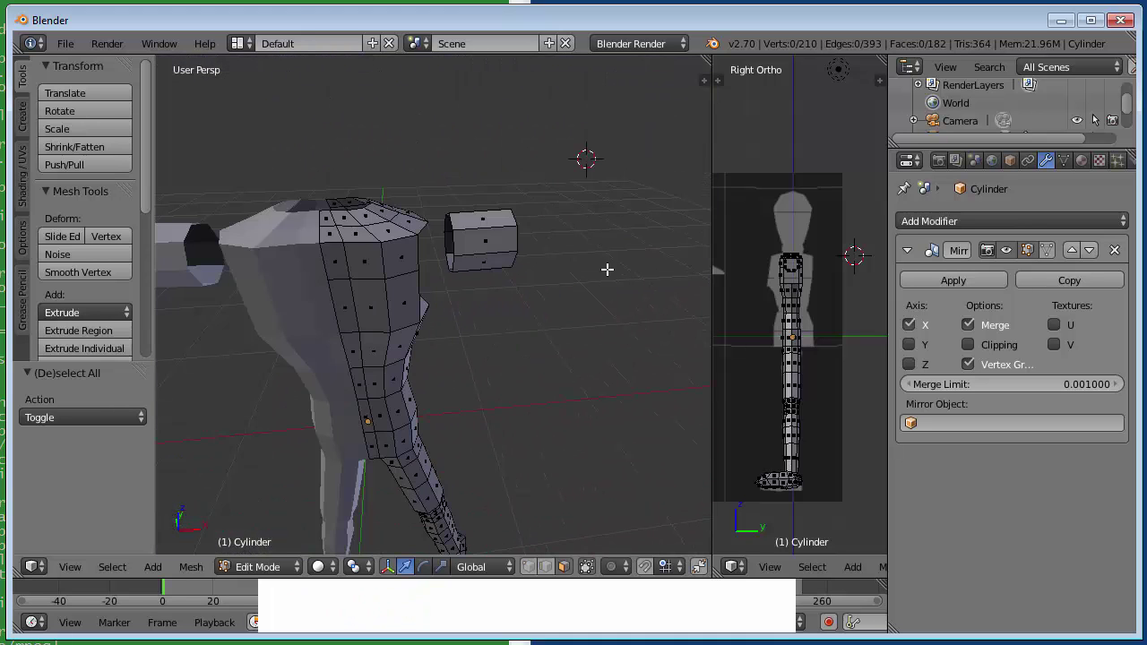
pyautogui.moveTo(606, 268); pyautogui.dragTo(604, 259, button='middle')
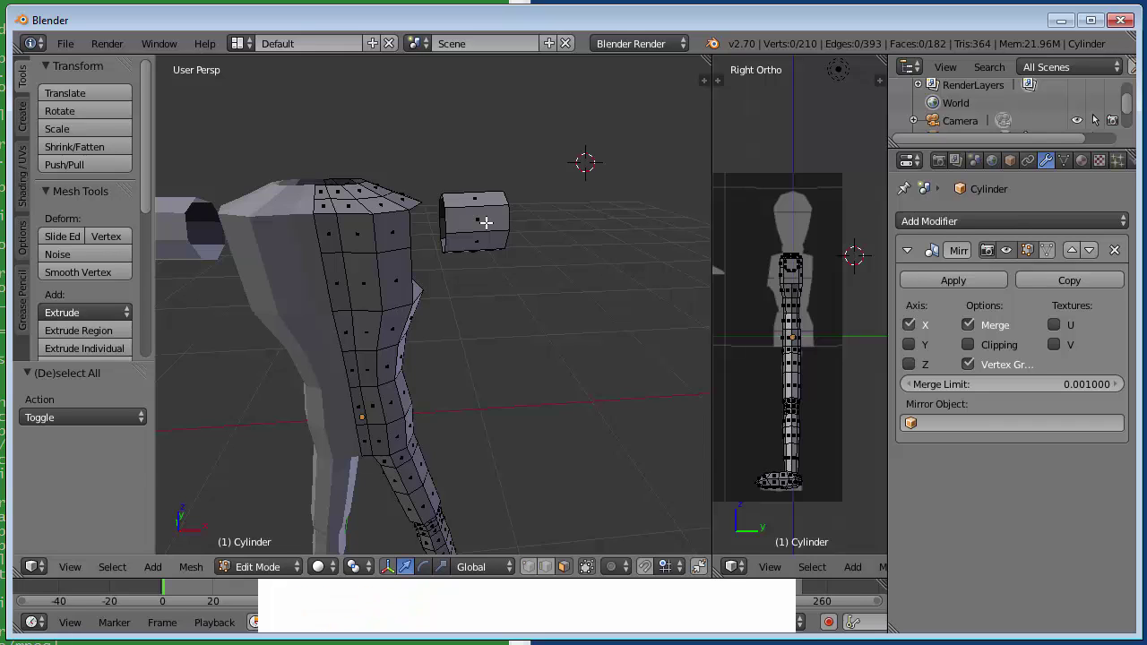
pyautogui.press('l')
pyautogui.moveTo(475, 155); pyautogui.dragTo(472, 162)
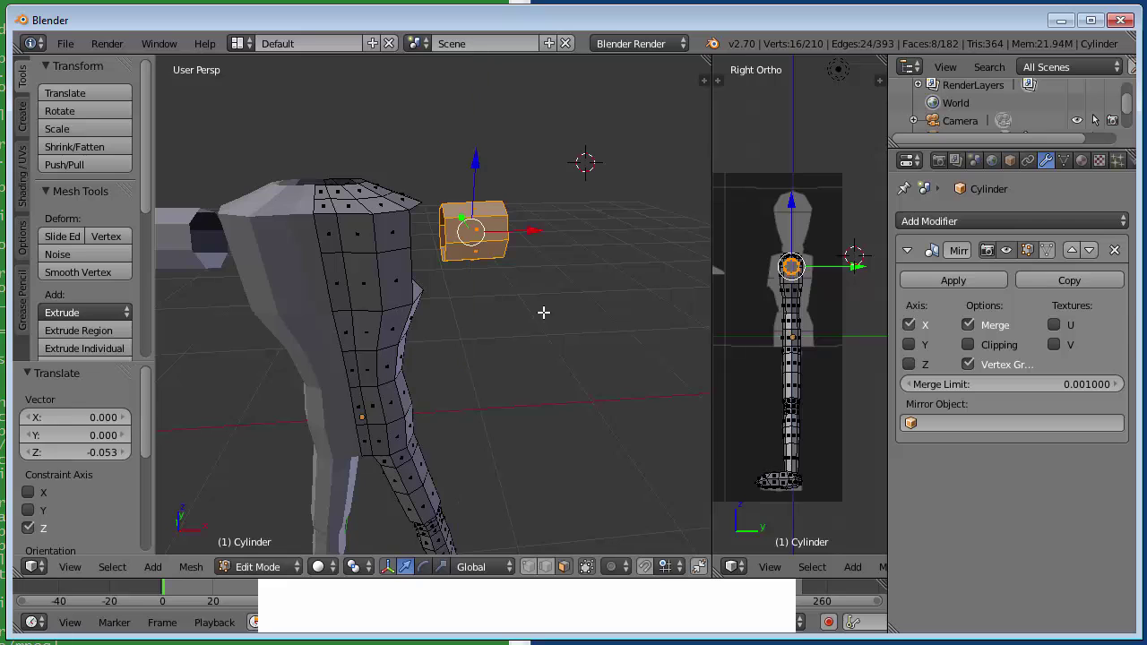
# Step: Reveal the active body mesh in the outliner and examine the arm cylinder's placement beside the shoulder opening
pyautogui.moveTo(535, 313); pyautogui.dragTo(499, 317, button='middle')
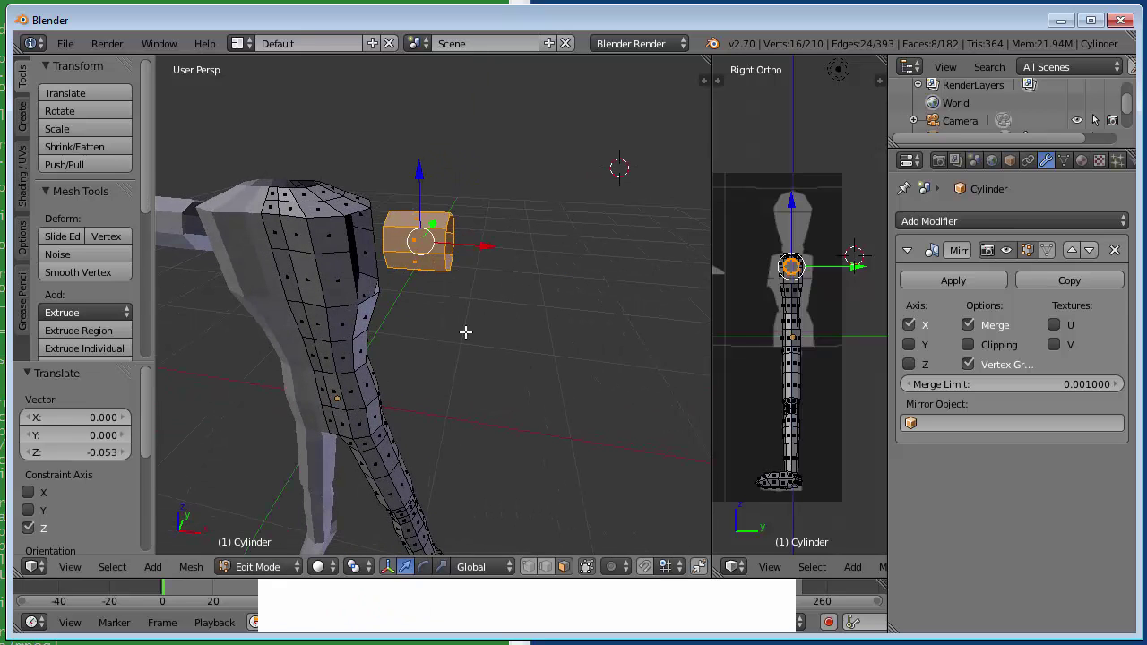
pyautogui.moveTo(543, 315); pyautogui.dragTo(553, 281, button='middle')
pyautogui.scroll(-5, 553, 282)
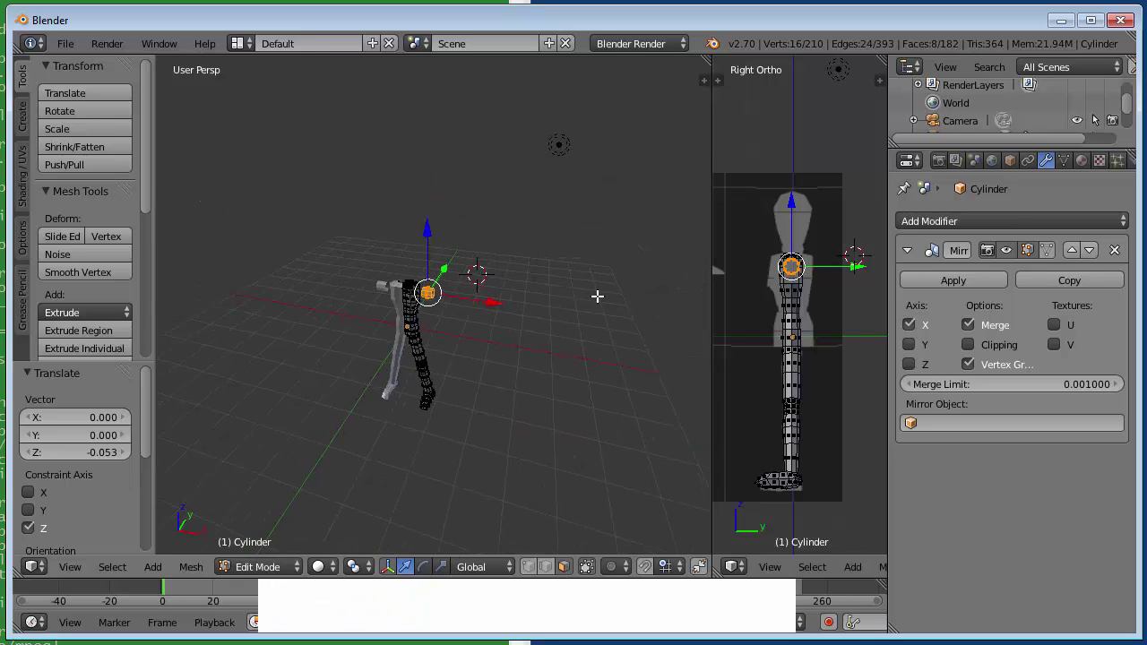
pyautogui.moveTo(691, 290); pyautogui.dragTo(627, 290, button='middle')
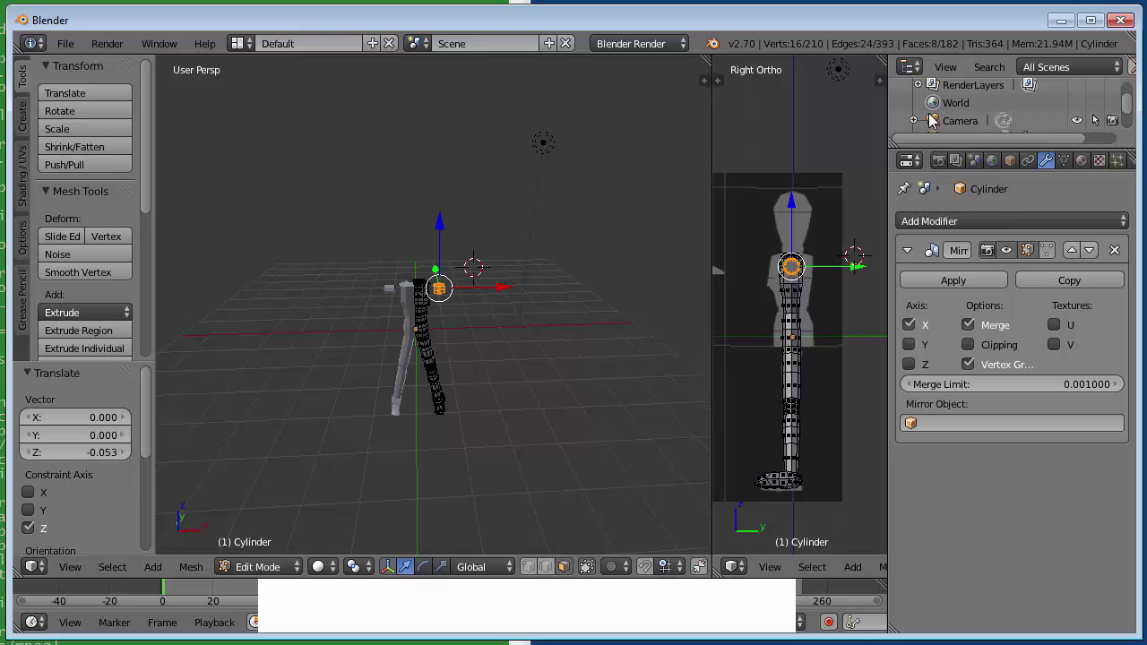
pyautogui.press('KP_Decimal')
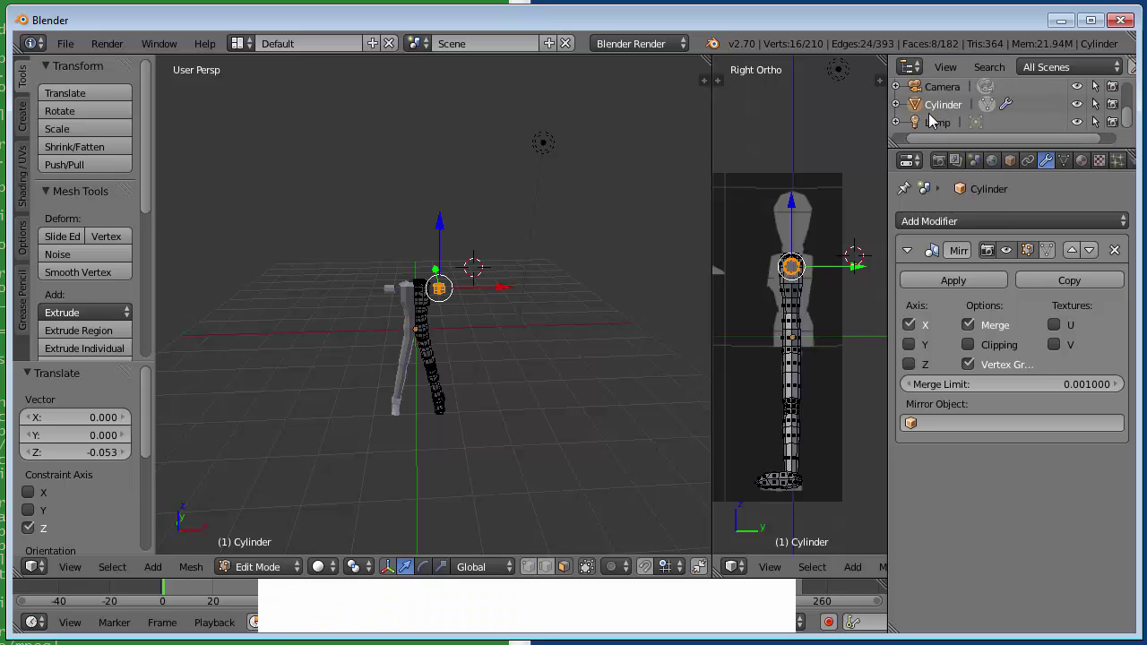
pyautogui.scroll(6, 527, 379)
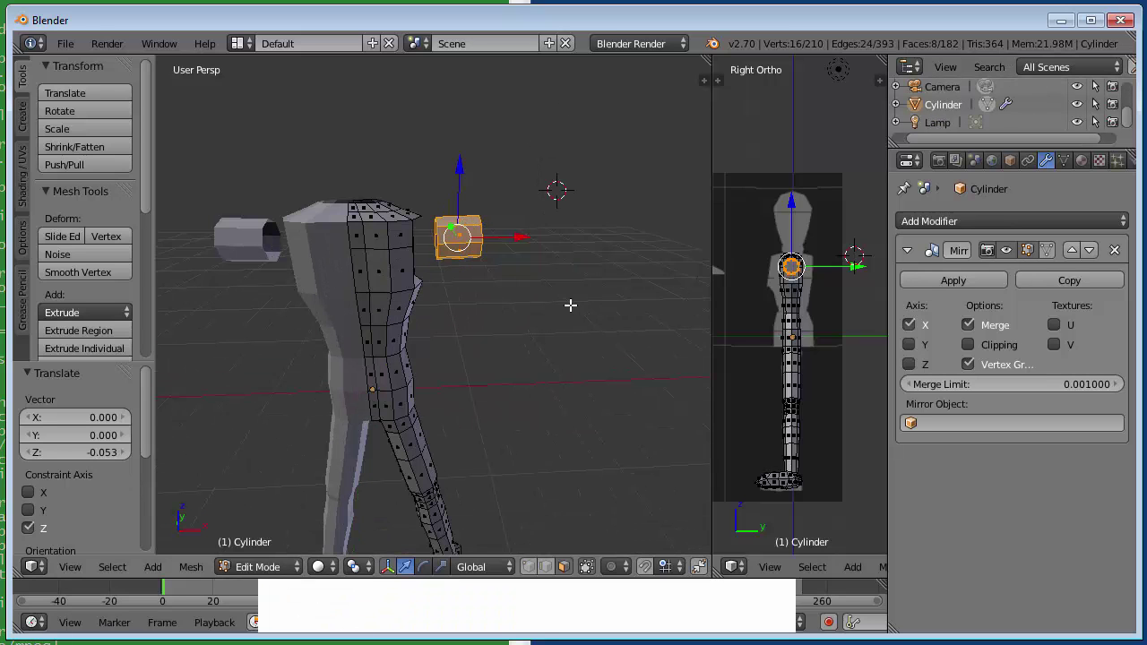
pyautogui.moveTo(592, 274); pyautogui.dragTo(581, 299, button='middle')
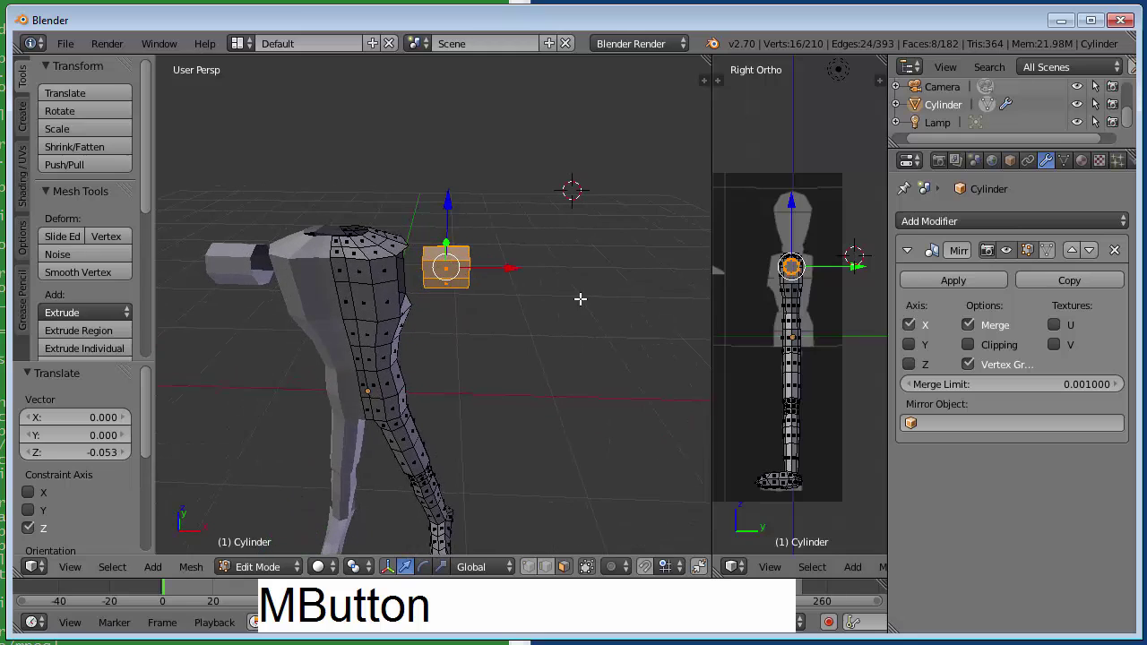
# Step: In edge select mode, fill a face between the upper front edge of the arm hole and the facing cylinder edge
pyautogui.press('a')
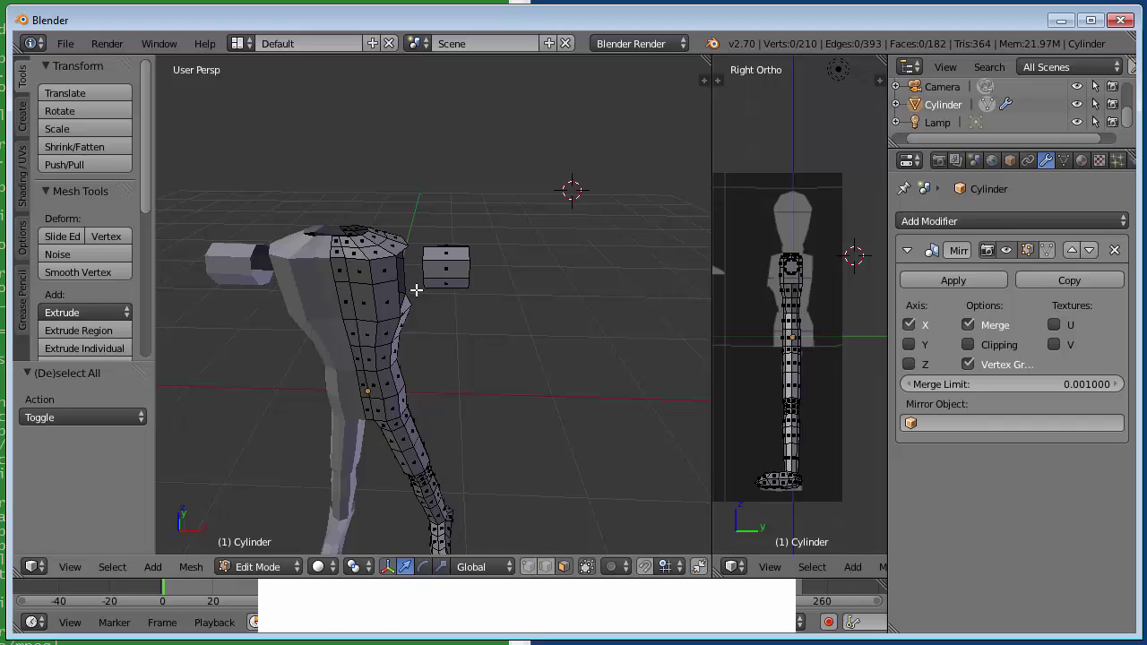
pyautogui.hotkey('ctrl', 'Tab')
pyautogui.press('e')
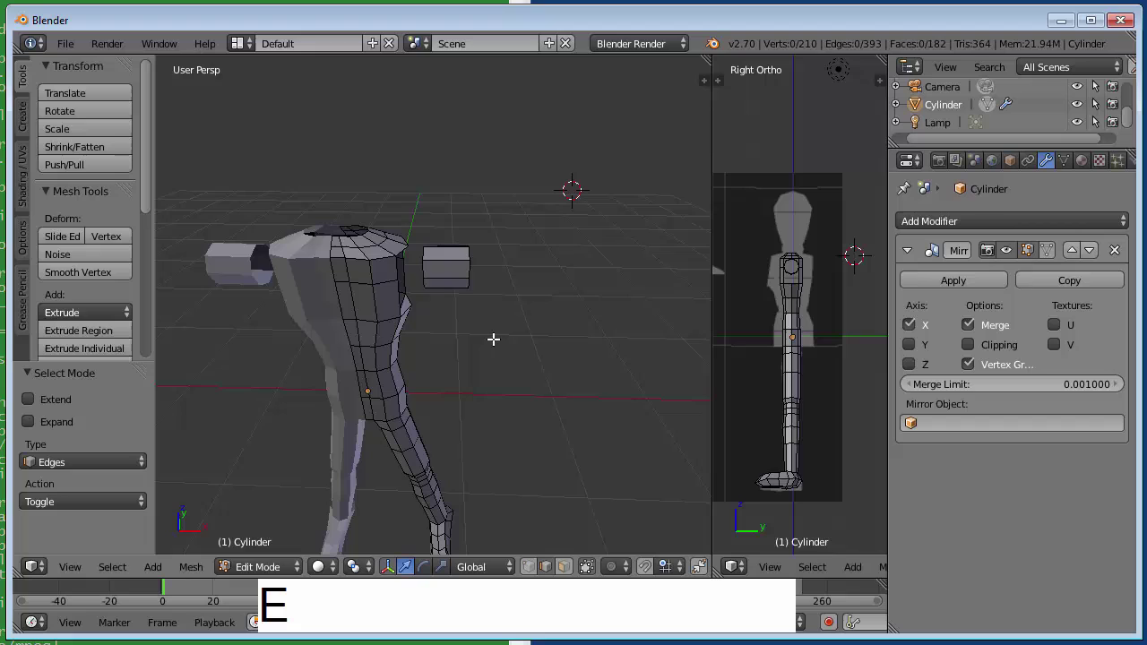
pyautogui.rightClick(394, 261)
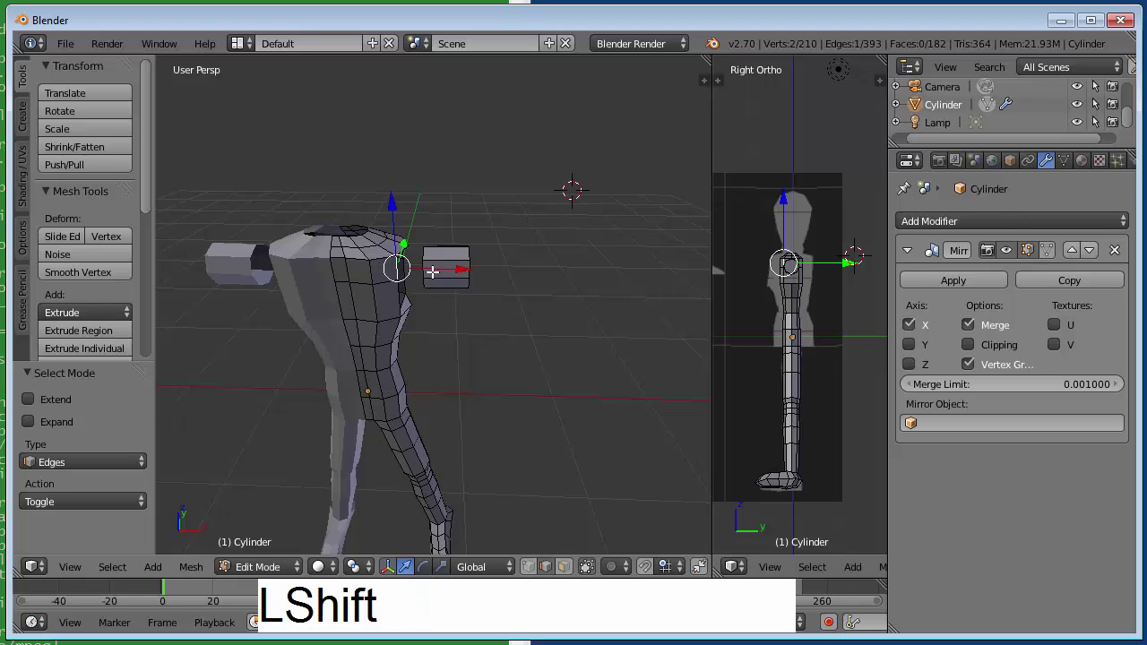
pyautogui.keyDown('shift'); pyautogui.rightClick(425, 267); pyautogui.keyUp('shift')
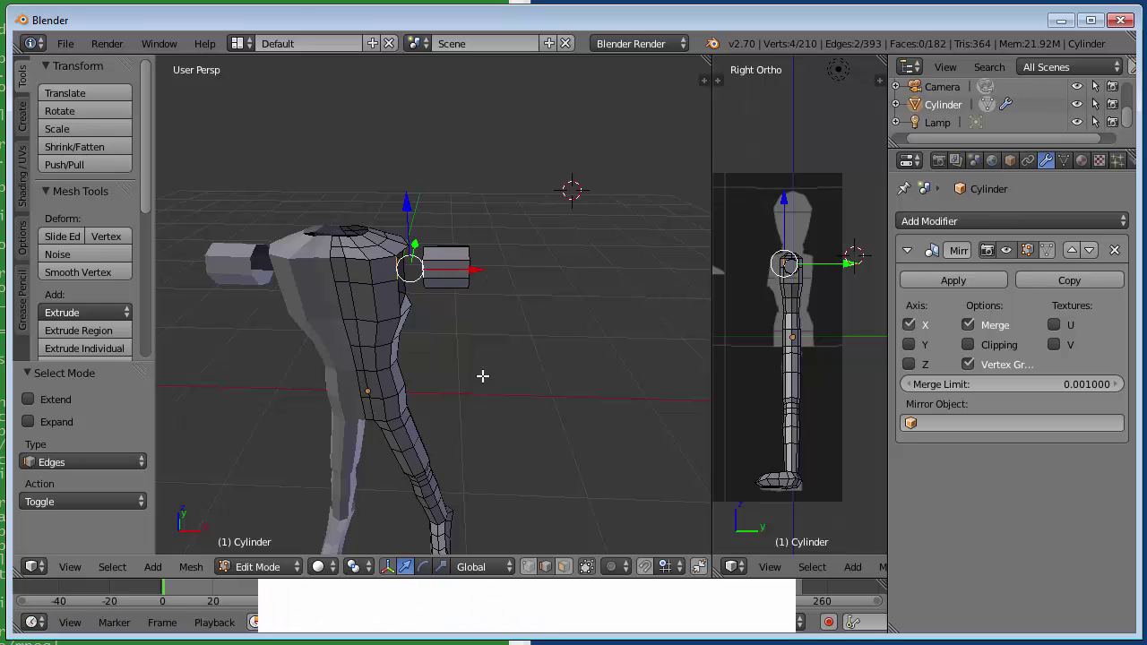
pyautogui.press('f')
# Step: Fill a face between the lower front edge of the arm hole and the adjacent cylinder edge
pyautogui.moveTo(466, 341); pyautogui.dragTo(454, 308, button='middle')
pyautogui.rightClick(385, 255)
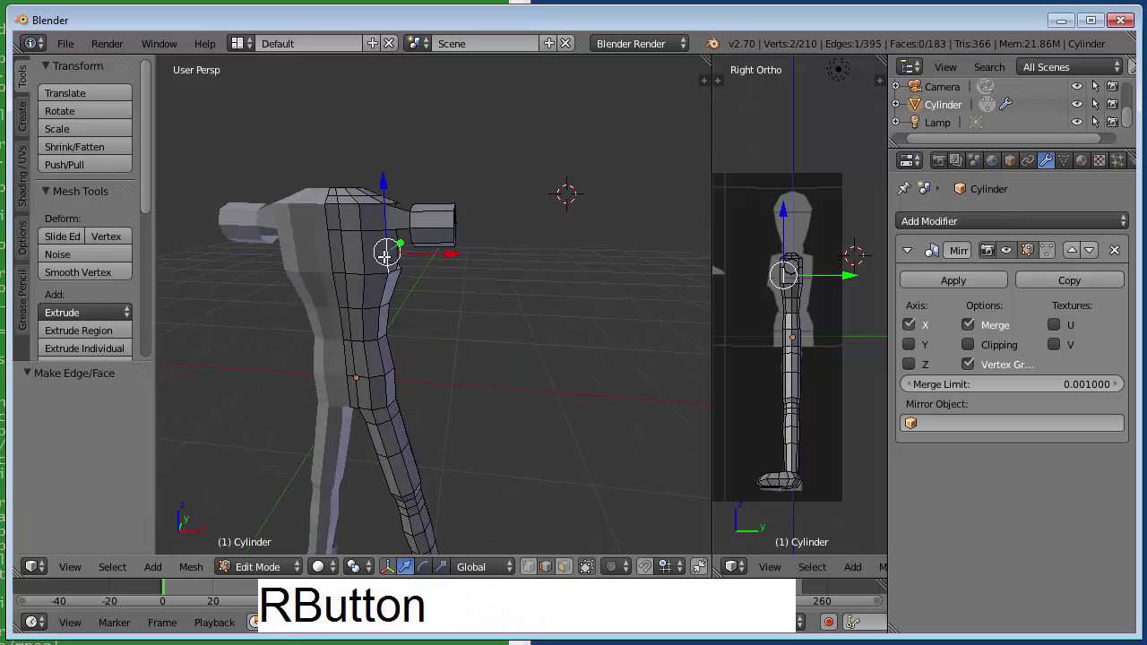
pyautogui.keyDown('shift'); pyautogui.rightClick(409, 239); pyautogui.keyUp('shift')
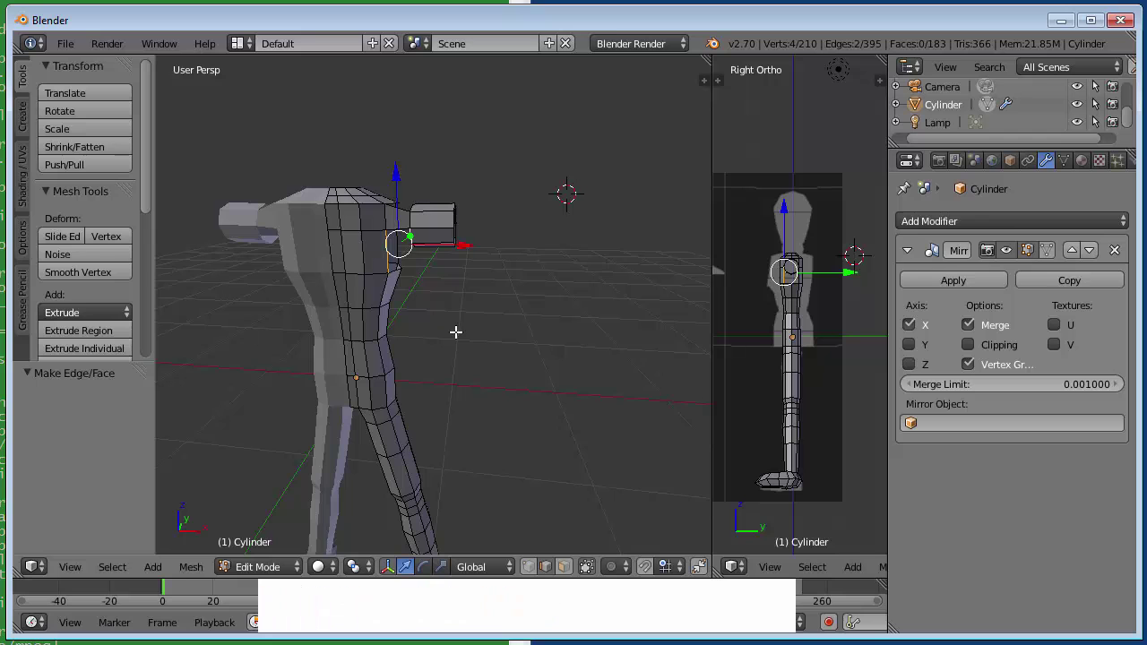
pyautogui.press('f')
# Step: Fill a face between the first bottom edge of the arm hole and the matching edge under the cylinder
pyautogui.moveTo(466, 310); pyautogui.dragTo(350, 234, button='middle')
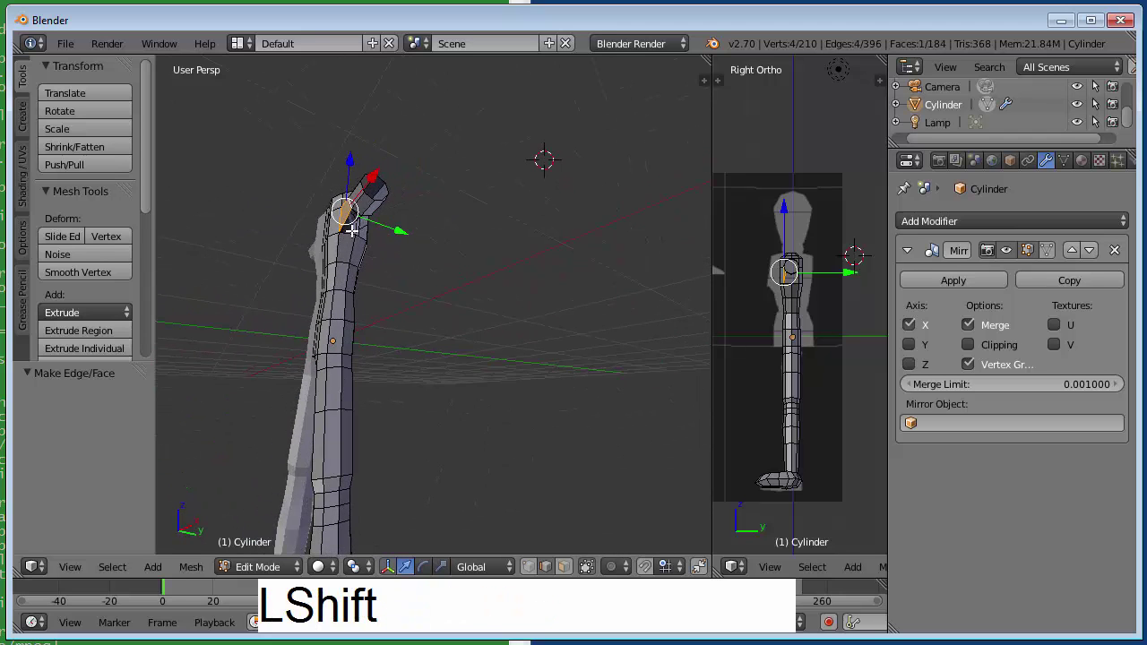
pyautogui.keyDown('shift'); pyautogui.rightClick(344, 232); pyautogui.keyUp('shift')
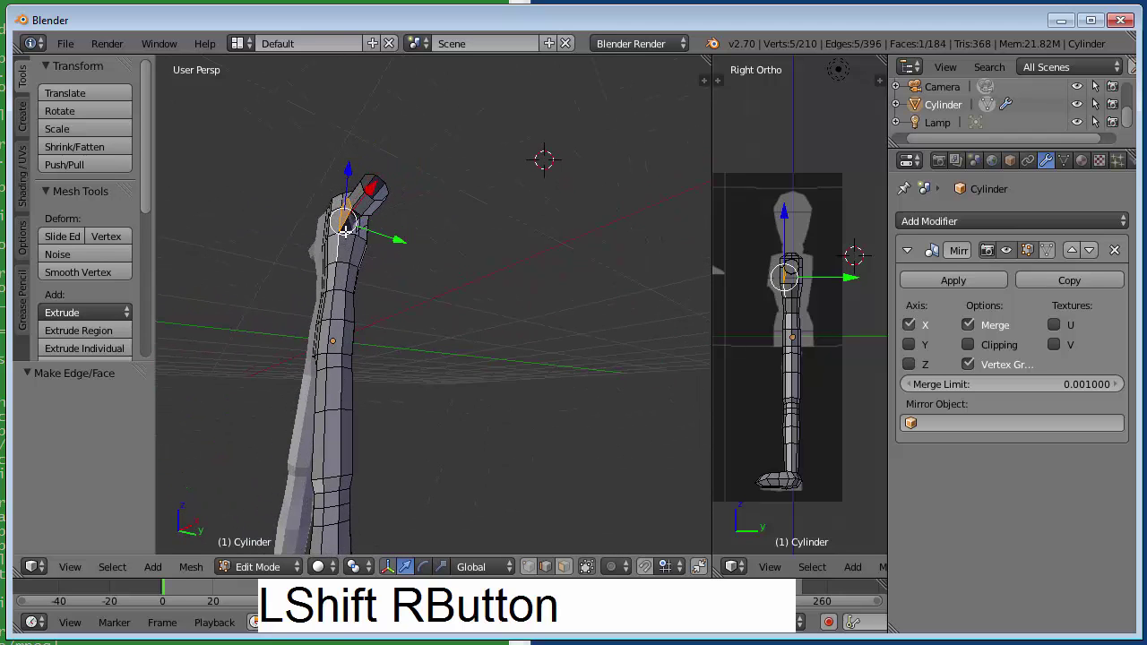
pyautogui.rightClick(345, 233)
pyautogui.keyDown('shift'); pyautogui.rightClick(358, 215); pyautogui.keyUp('shift')
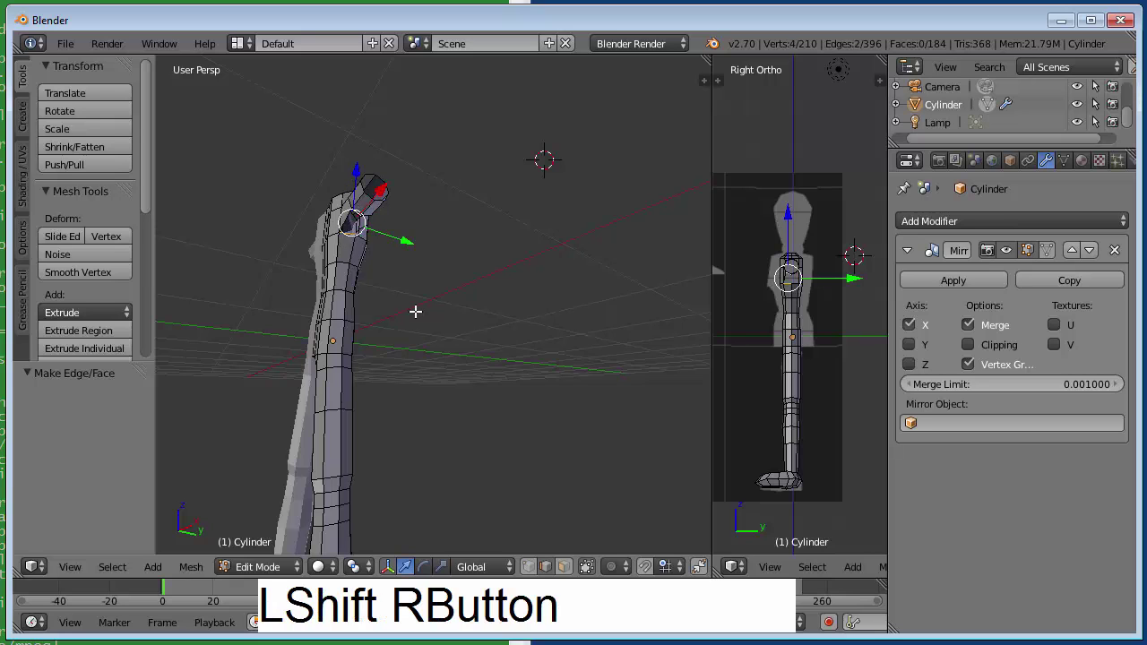
pyautogui.press('f')
# Step: Fill a face between the second bottom edge of the arm hole and the matching edge under the cylinder
pyautogui.moveTo(436, 251); pyautogui.dragTo(323, 310, button='middle')
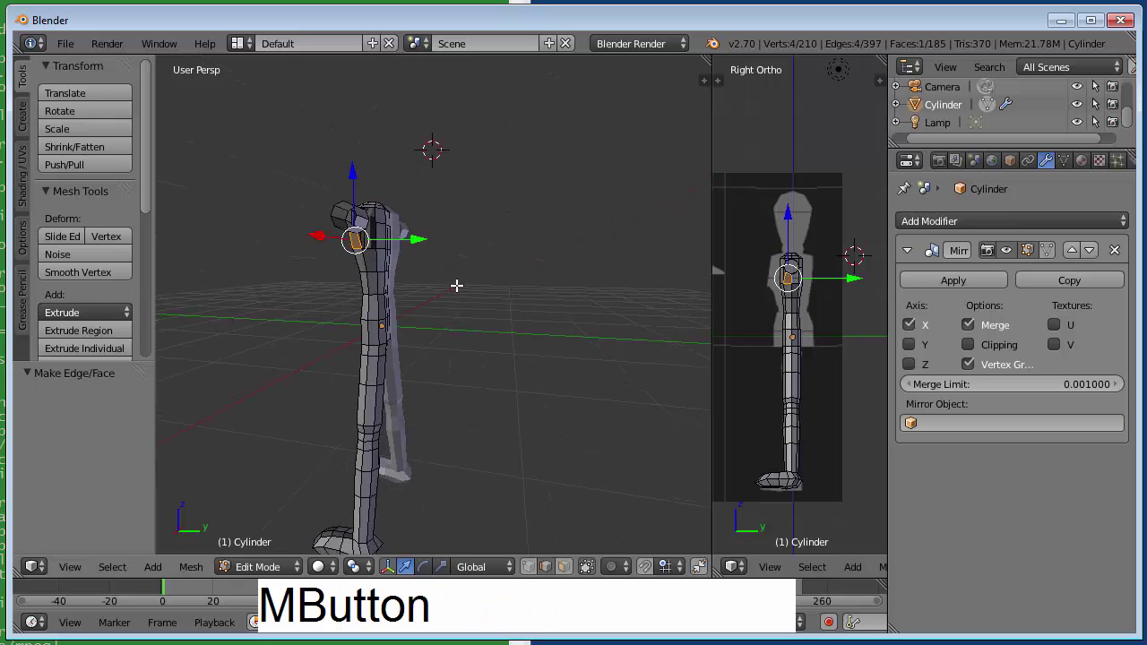
pyautogui.moveTo(456, 284); pyautogui.dragTo(384, 242, button='middle')
pyautogui.rightClick(311, 199)
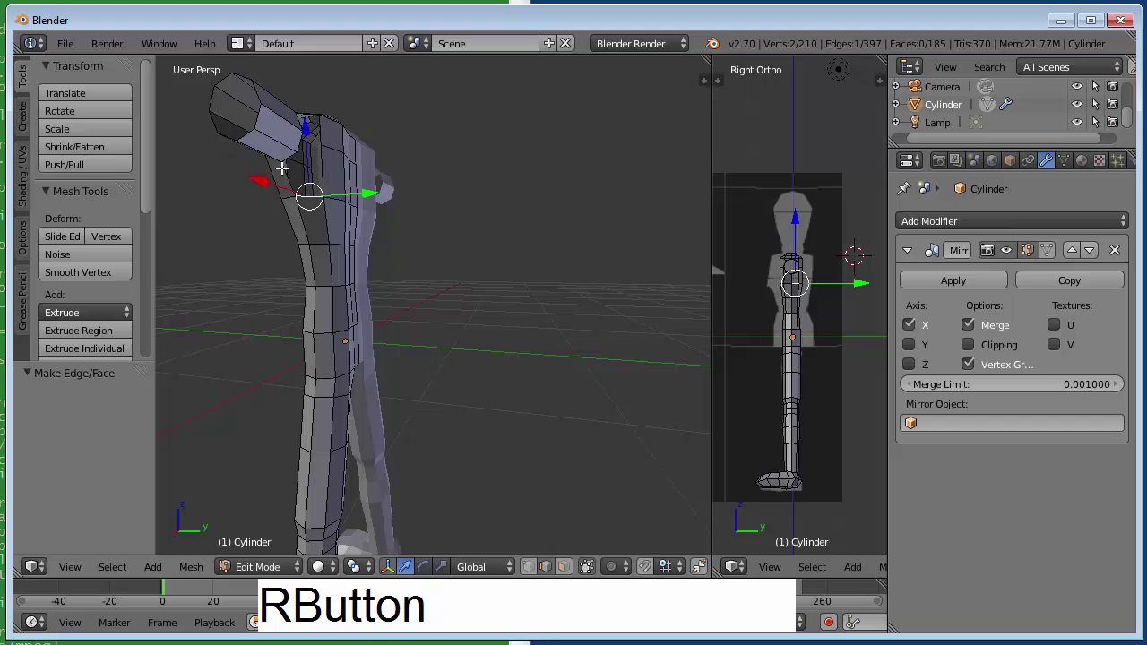
pyautogui.keyDown('shift'); pyautogui.rightClick(406, 187); pyautogui.keyUp('shift')
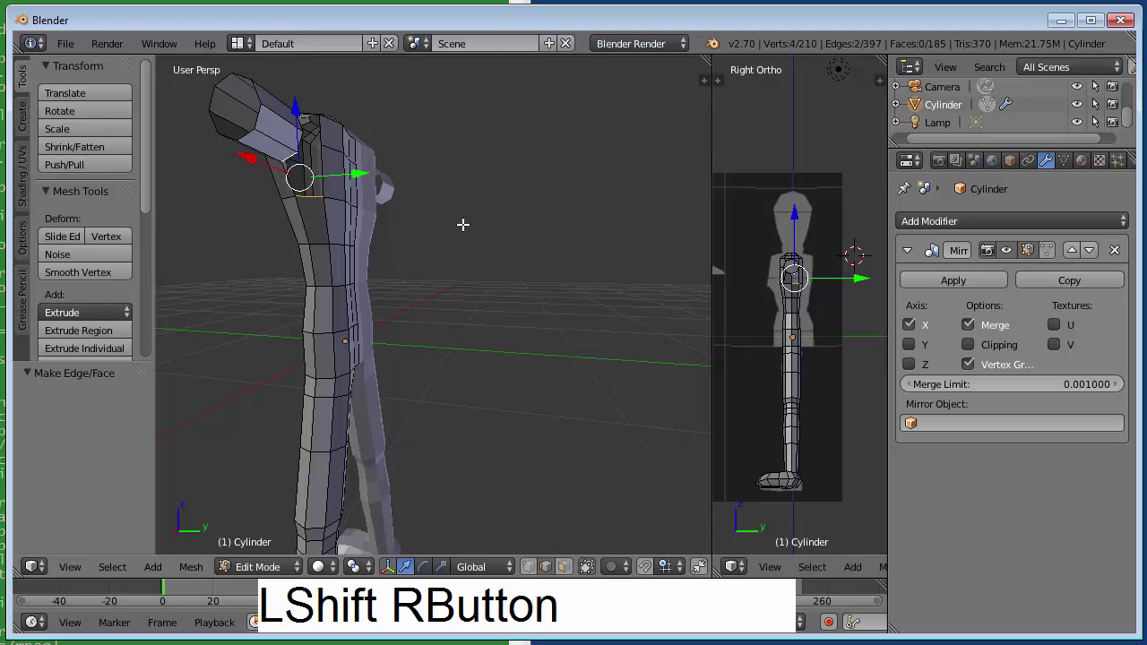
pyautogui.press('f')
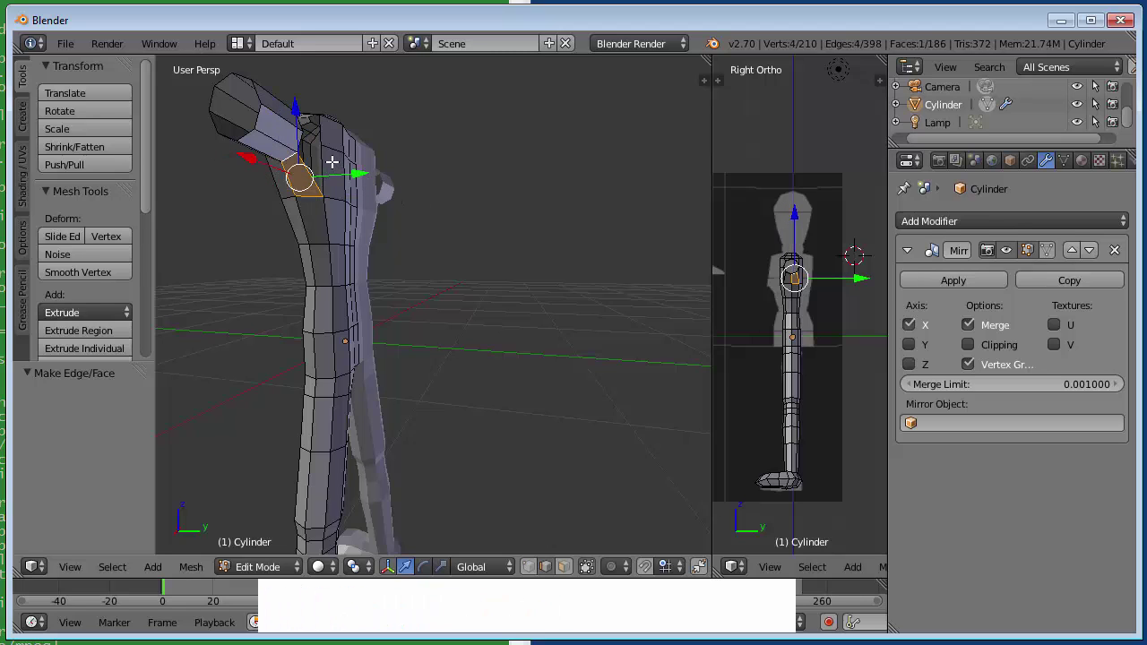
# Step: Fill a face between the lower rear edge of the arm hole and the facing cylinder edge
pyautogui.rightClick(333, 164)
pyautogui.keyDown('shift'); pyautogui.rightClick(299, 139); pyautogui.keyUp('shift')
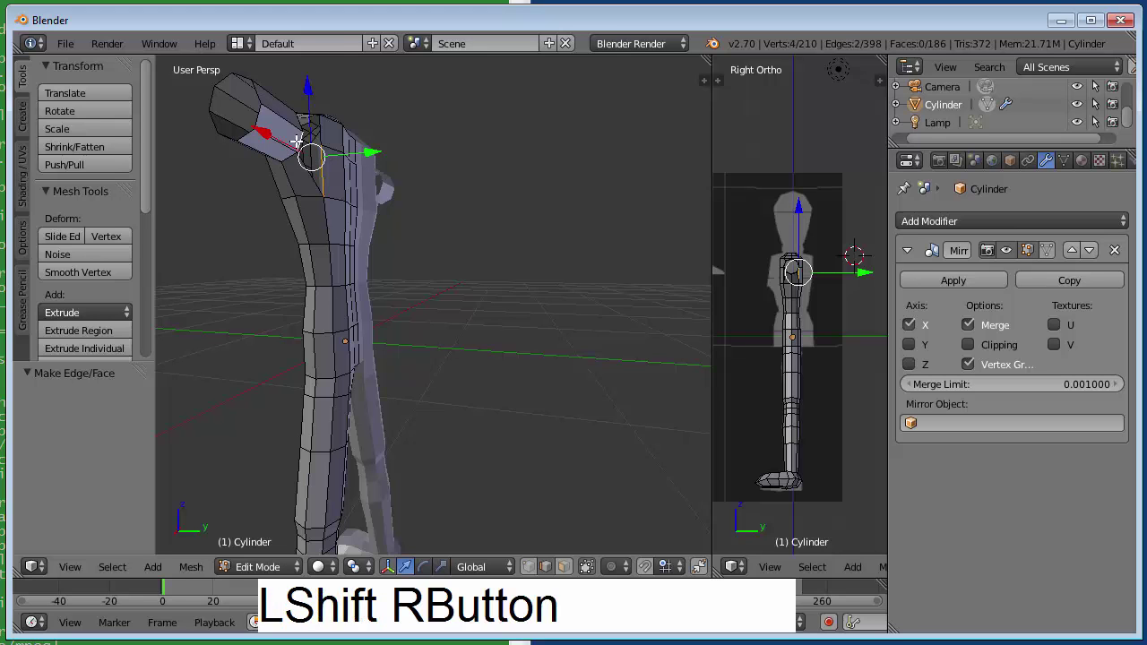
pyautogui.press('f')
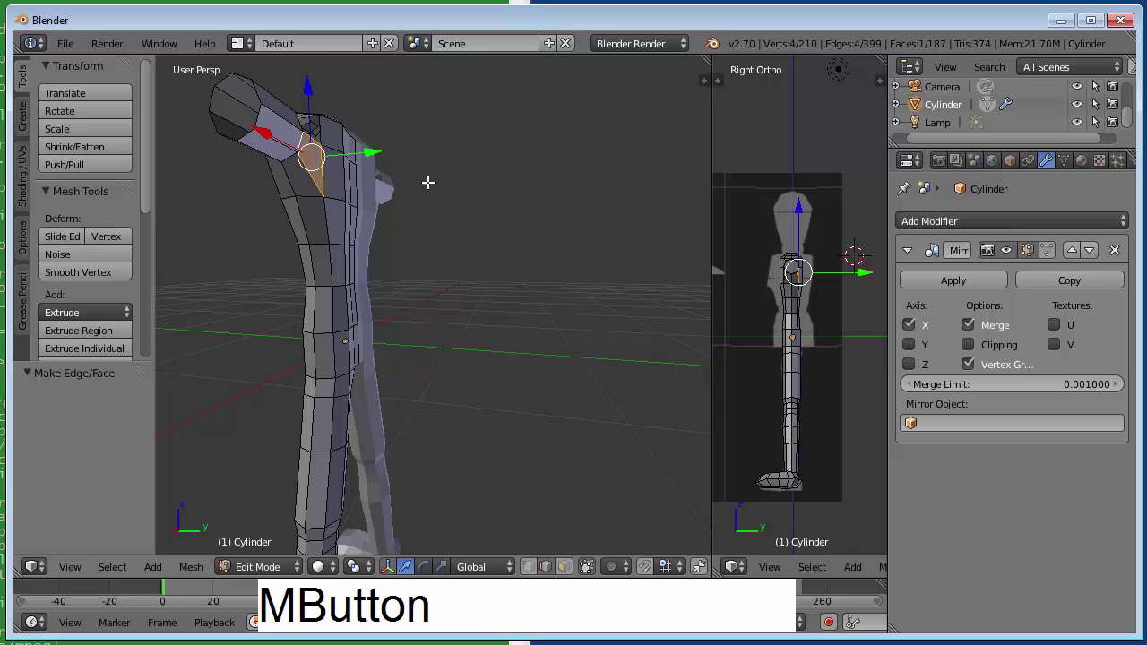
# Step: Fill a face between the upper rear edge of the arm hole and the adjacent cylinder edge
pyautogui.moveTo(428, 182); pyautogui.dragTo(350, 326, button='middle')
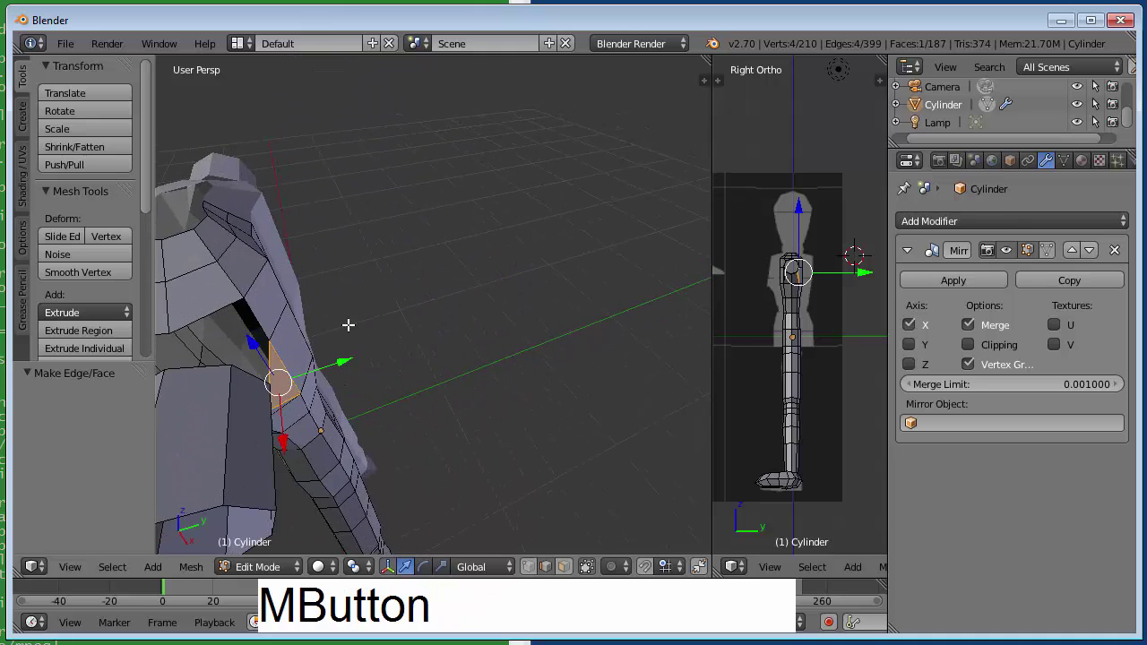
pyautogui.rightClick(258, 319)
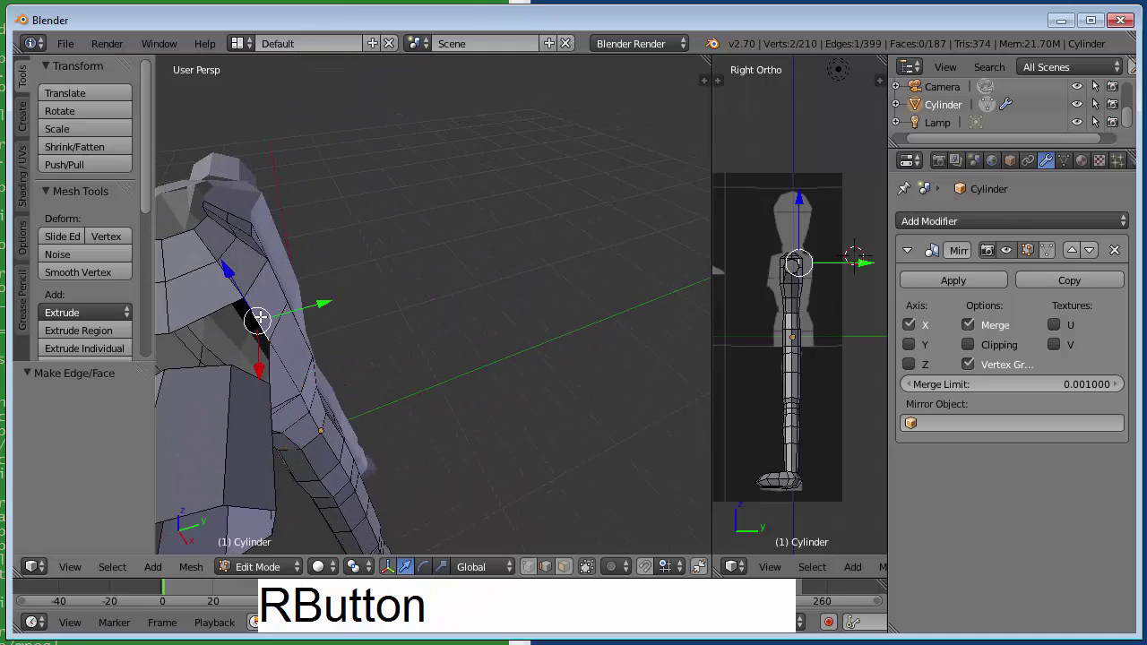
pyautogui.keyDown('shift'); pyautogui.rightClick(254, 373); pyautogui.keyUp('shift')
pyautogui.press('f')
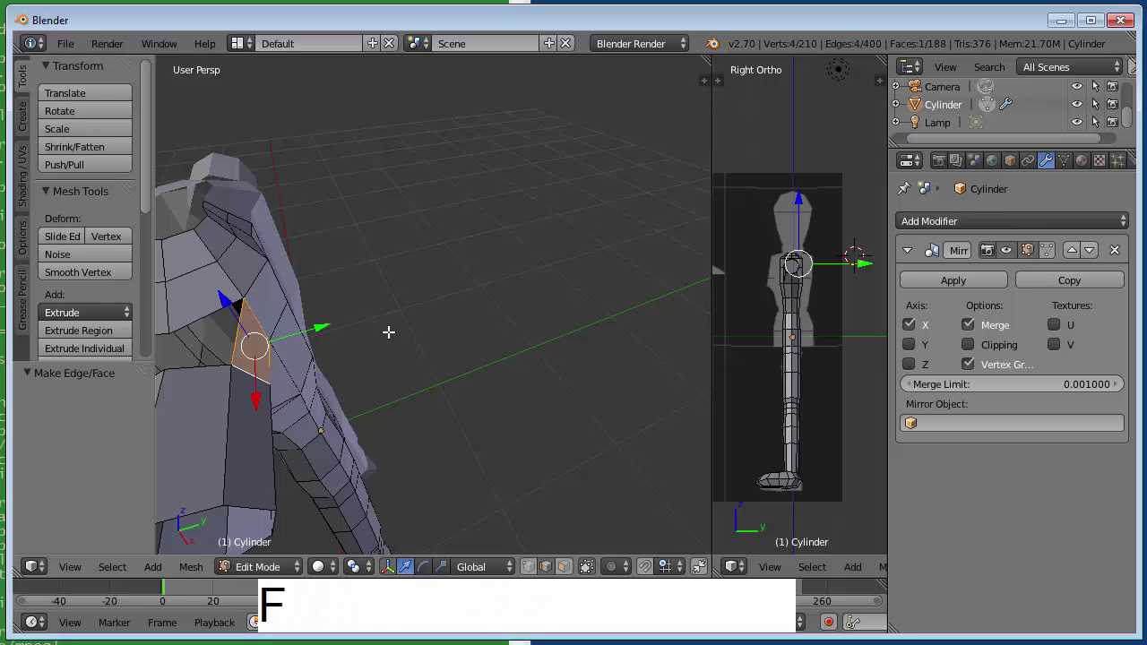
# Step: Fill a face between the rear top edge of the arm hole and the matching upper cylinder edge
pyautogui.moveTo(389, 330); pyautogui.dragTo(461, 313, button='middle')
pyautogui.rightClick(349, 291)
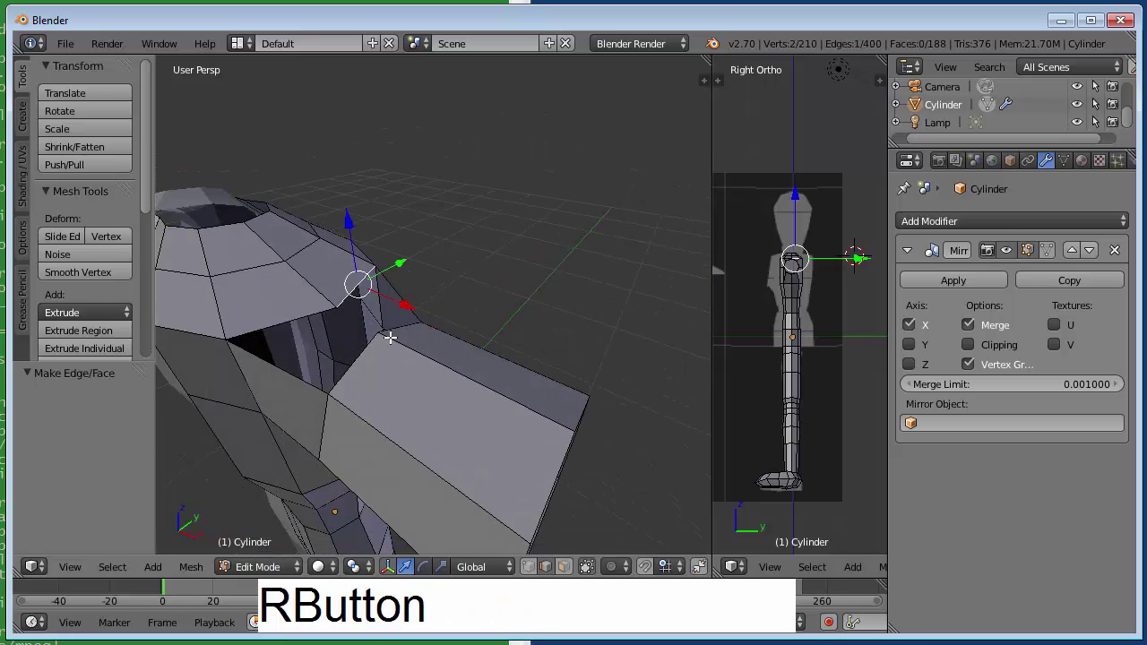
pyautogui.keyDown('shift'); pyautogui.rightClick(403, 331); pyautogui.keyUp('shift')
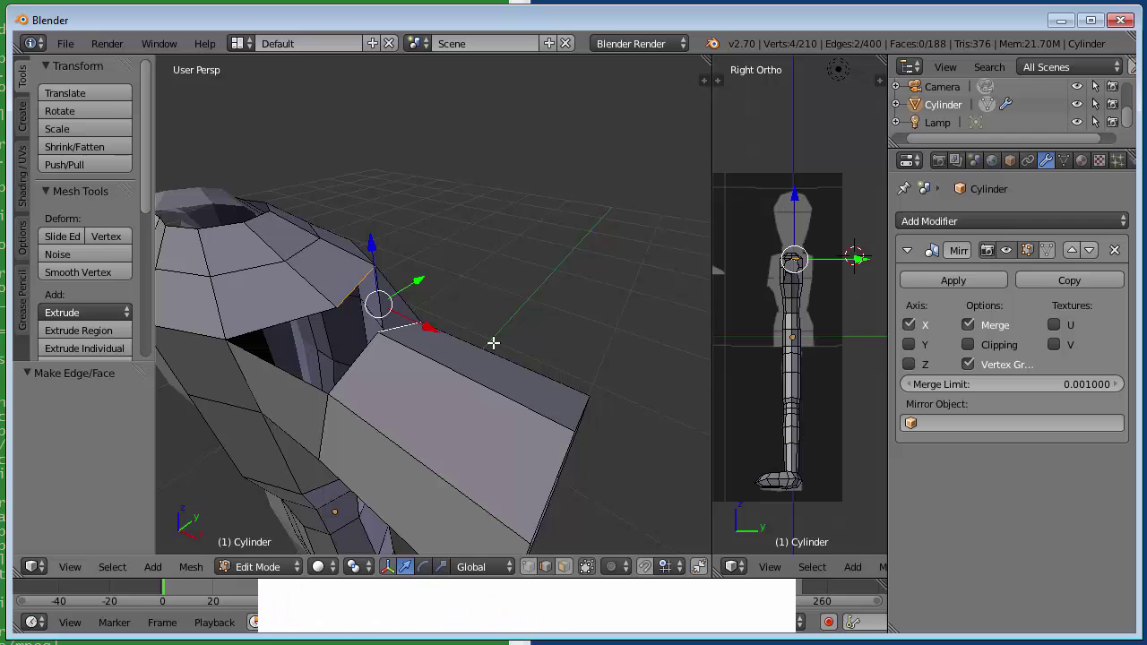
pyautogui.press('f')
# Step: Close the last gap on top of the shoulder with a face between the front top hole edge and the cylinder edge
pyautogui.rightClick(289, 315)
pyautogui.keyDown('shift'); pyautogui.rightClick(359, 363); pyautogui.keyUp('shift')
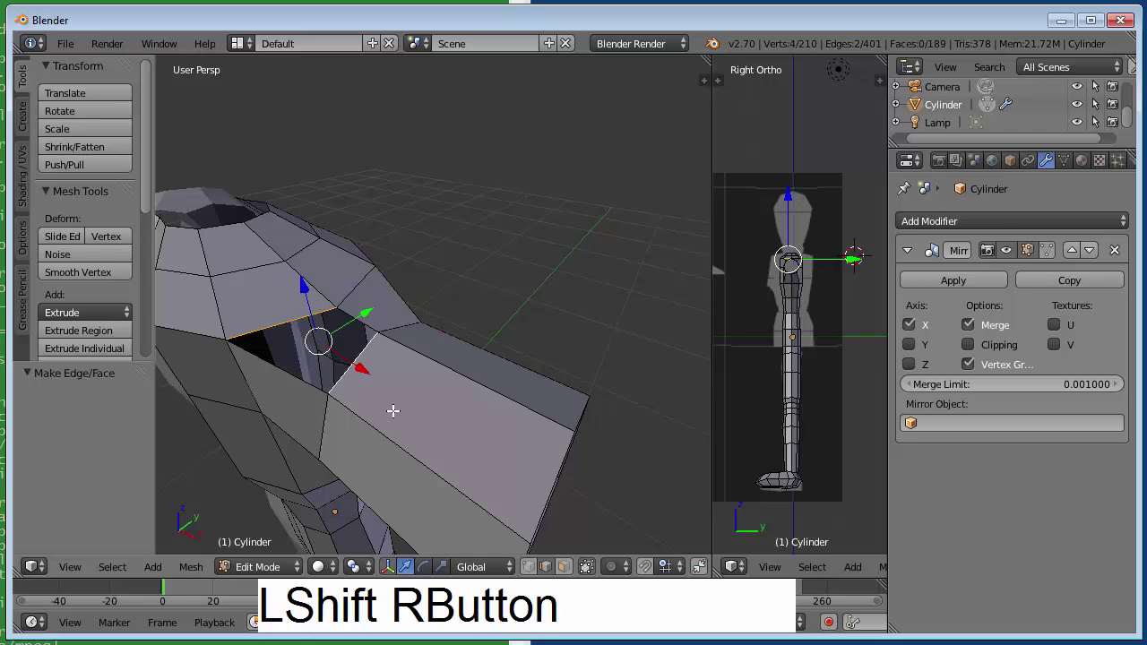
pyautogui.press('f')
# Step: Show the bridged body from the front in wireframe over the reference figure
pyautogui.moveTo(409, 391); pyautogui.dragTo(485, 352, button='middle')
pyautogui.scroll(-4, 458, 351)
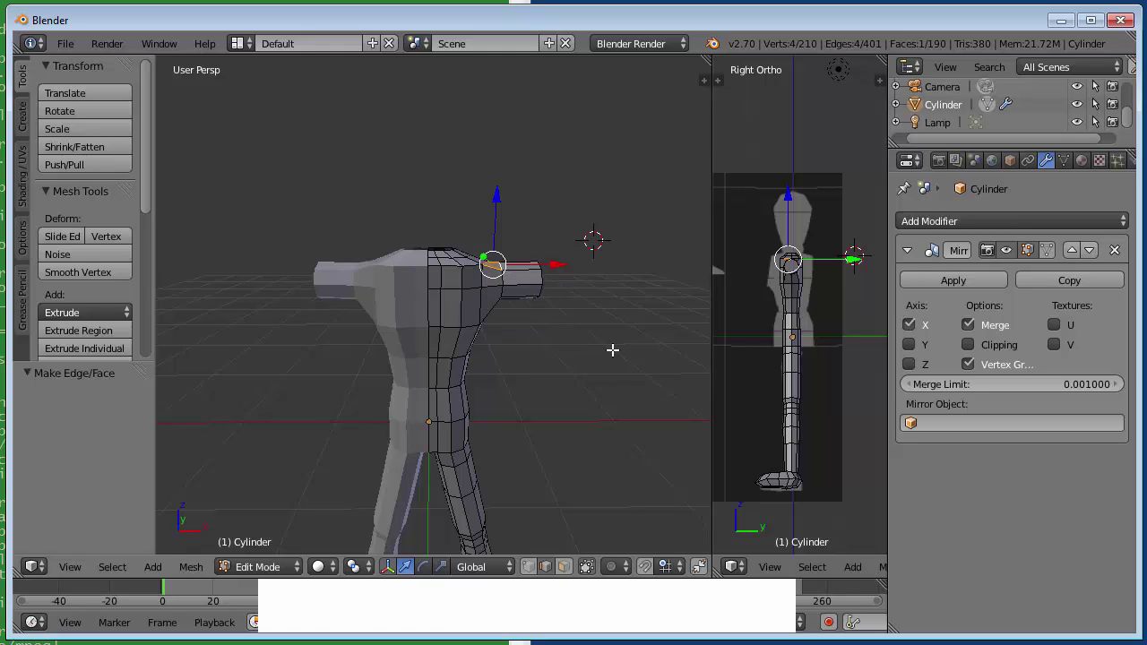
pyautogui.press('KP_1')
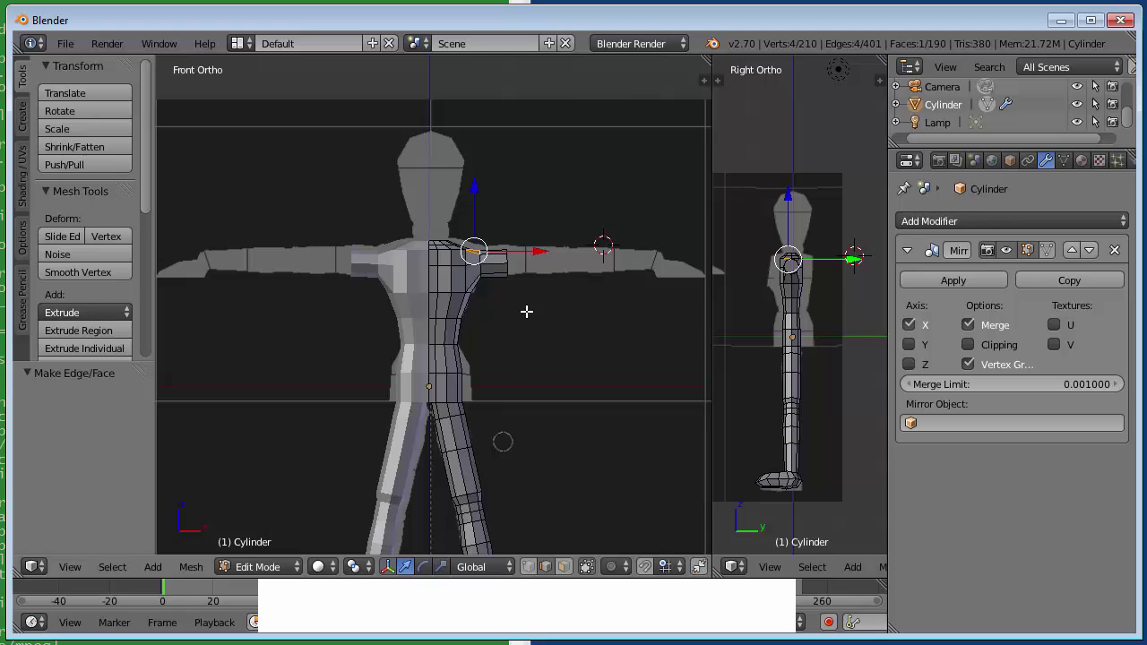
pyautogui.press('z')
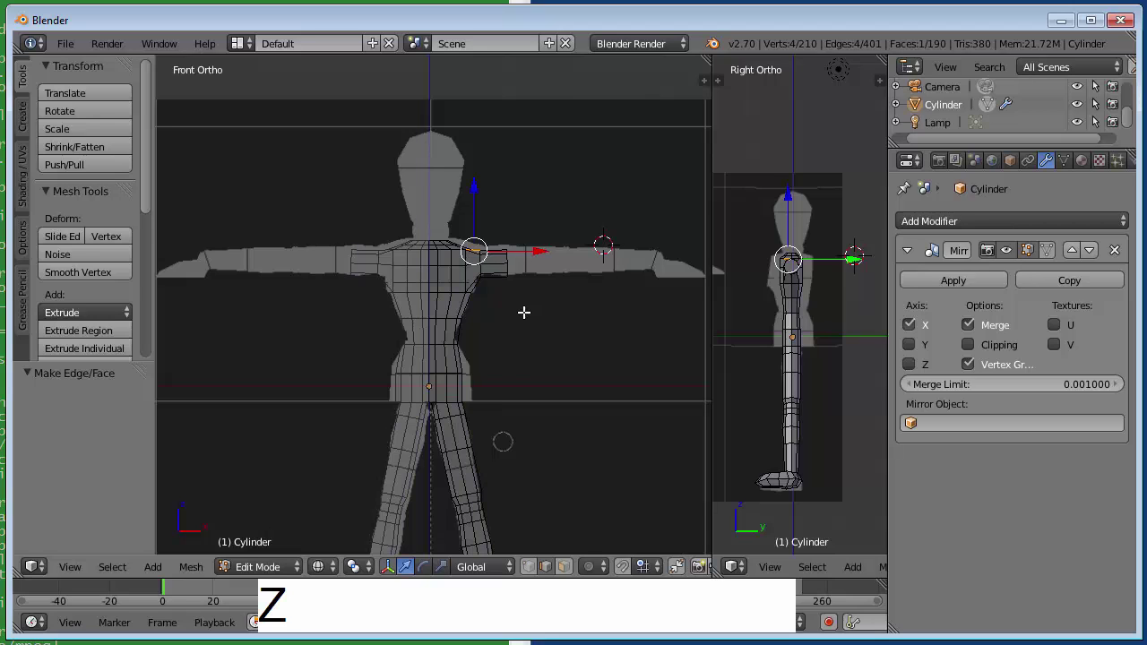
# Step: Try to rotate the short arm section by about -13.2° in the front view
pyautogui.press('b')
pyautogui.moveTo(496, 222); pyautogui.dragTo(513, 288)
pyautogui.press('r')
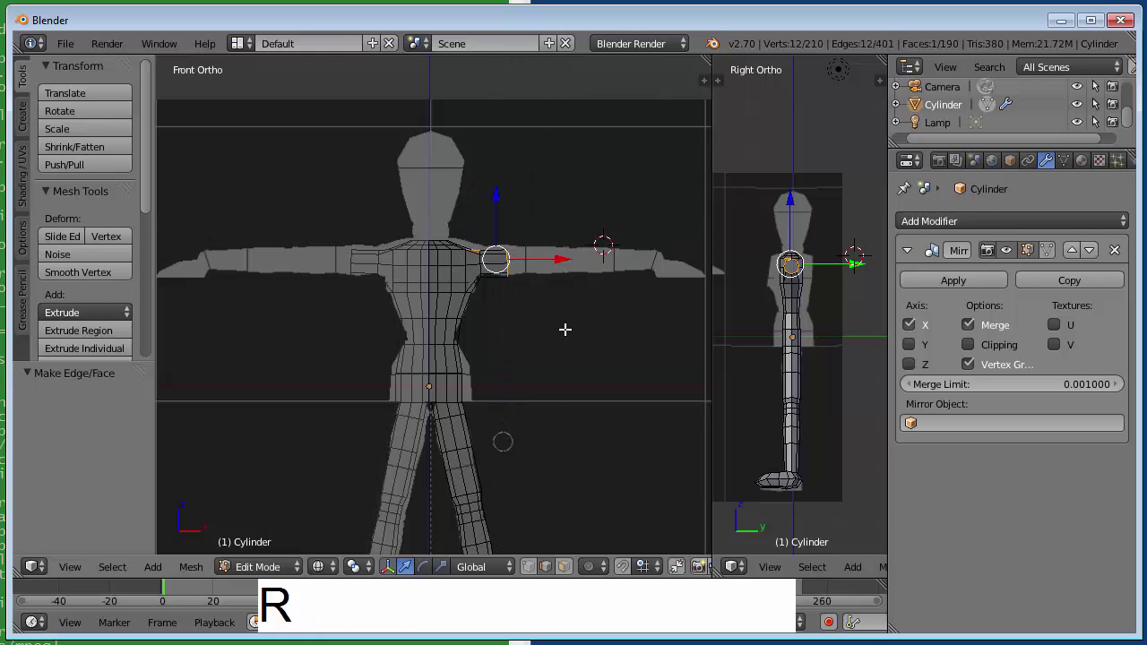
pyautogui.click(601, 364)
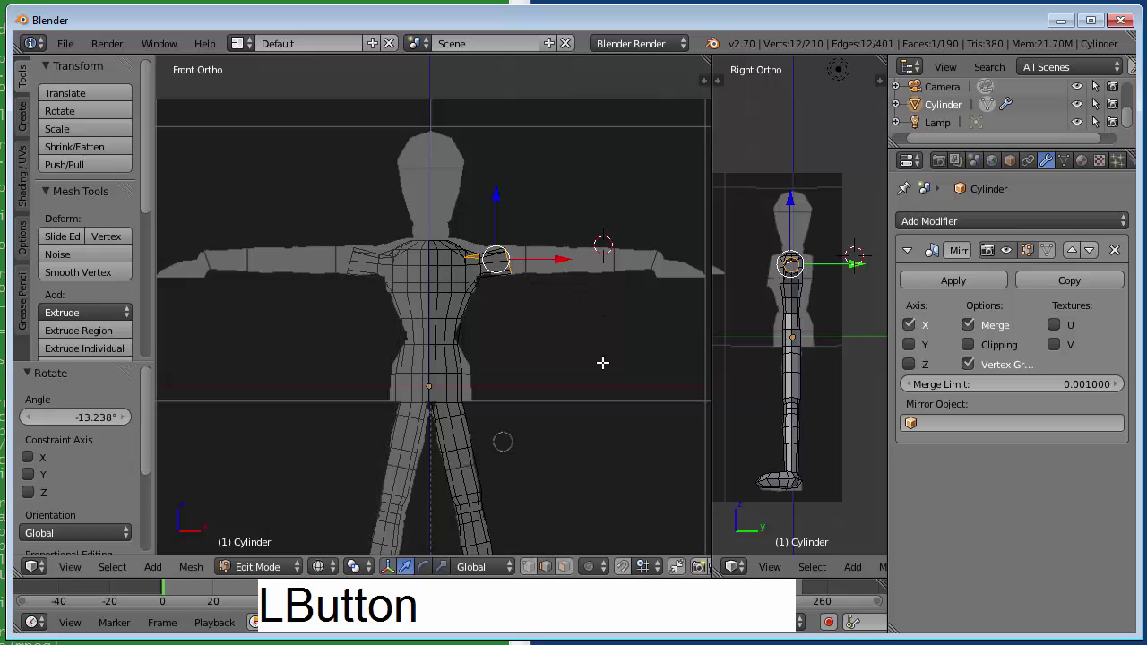
pyautogui.hotkey('ctrl', 'z')
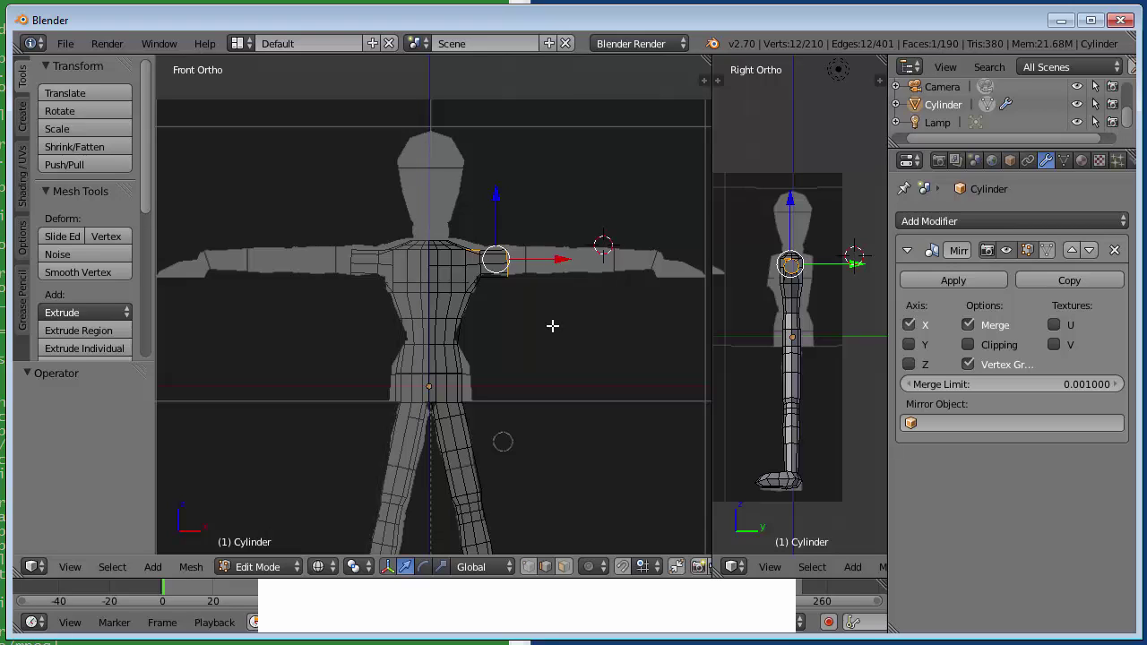
# Step: Select only the arm's open end loop and extrude it outward along the reference arm by about 0.636 in X and 0.023 in Z
pyautogui.press('a')
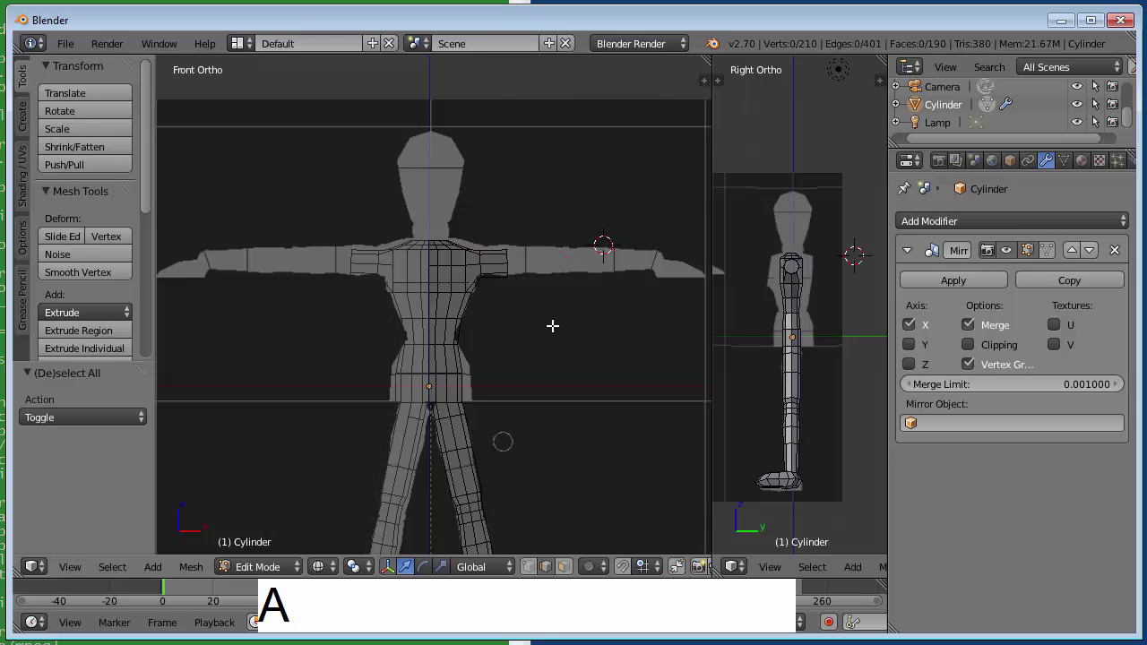
pyautogui.press('b')
pyautogui.moveTo(501, 212); pyautogui.dragTo(523, 316)
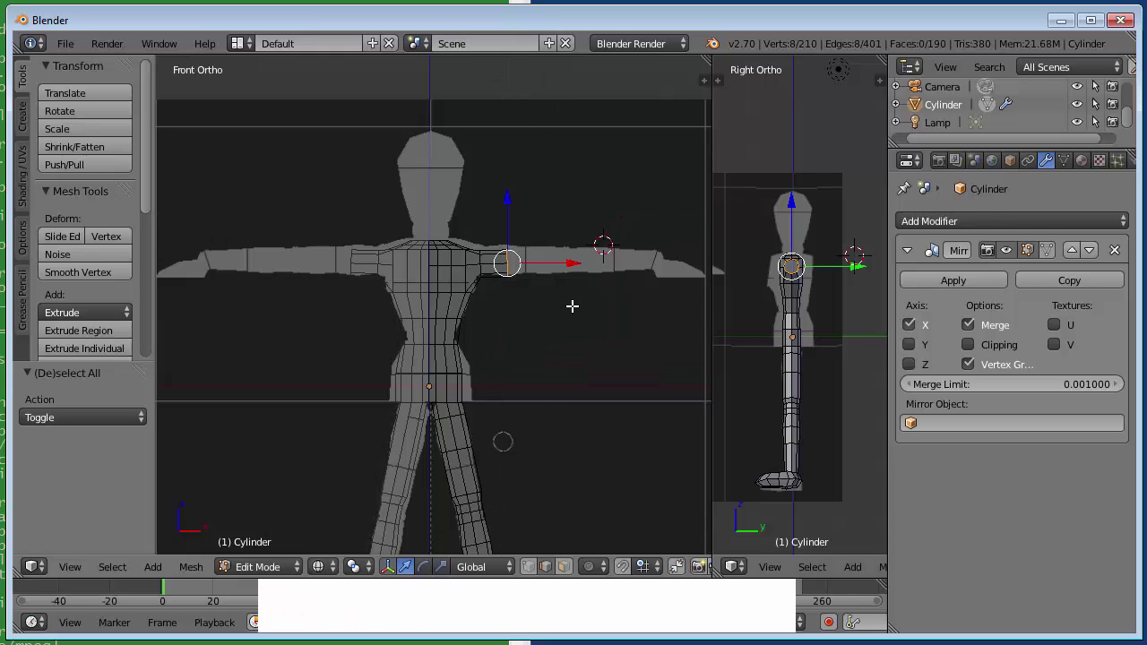
pyautogui.press('e')
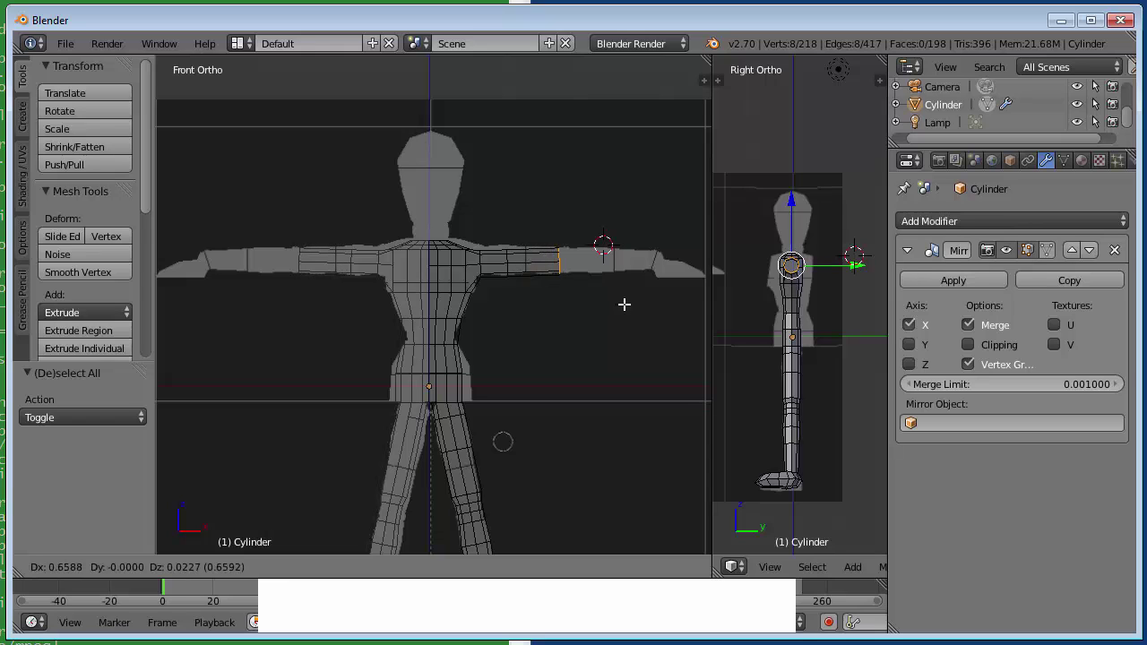
pyautogui.click(622, 306)
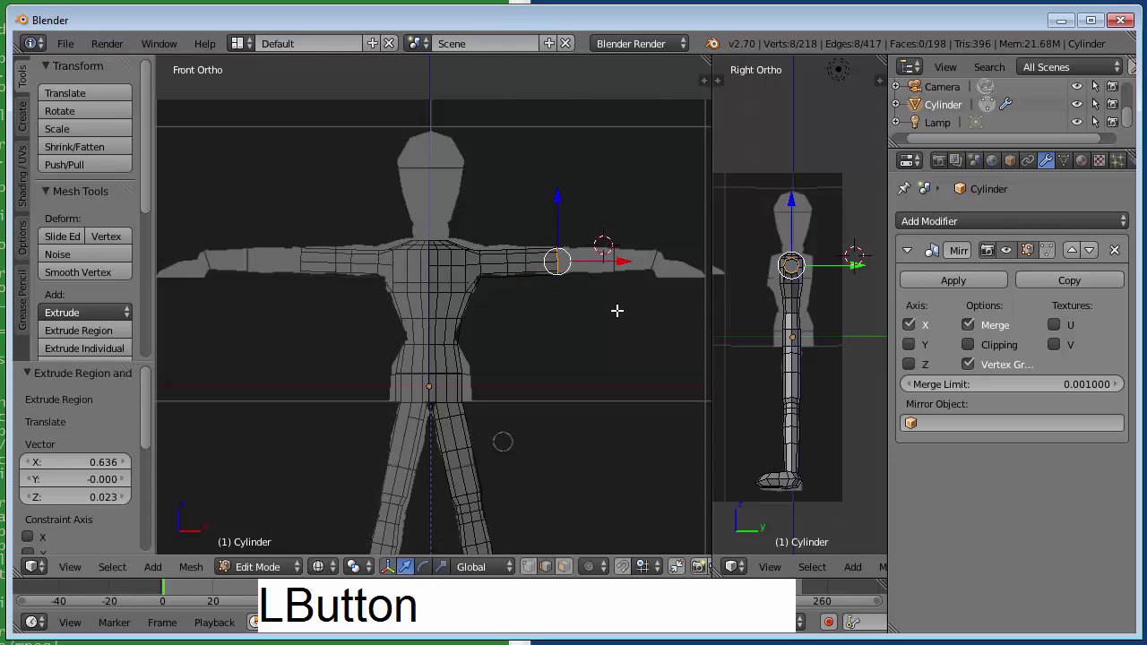
# Step: Extrude two short elbow segments from the arm end, each about 0.159 along X, constraining the second to the X axis
pyautogui.press('e')
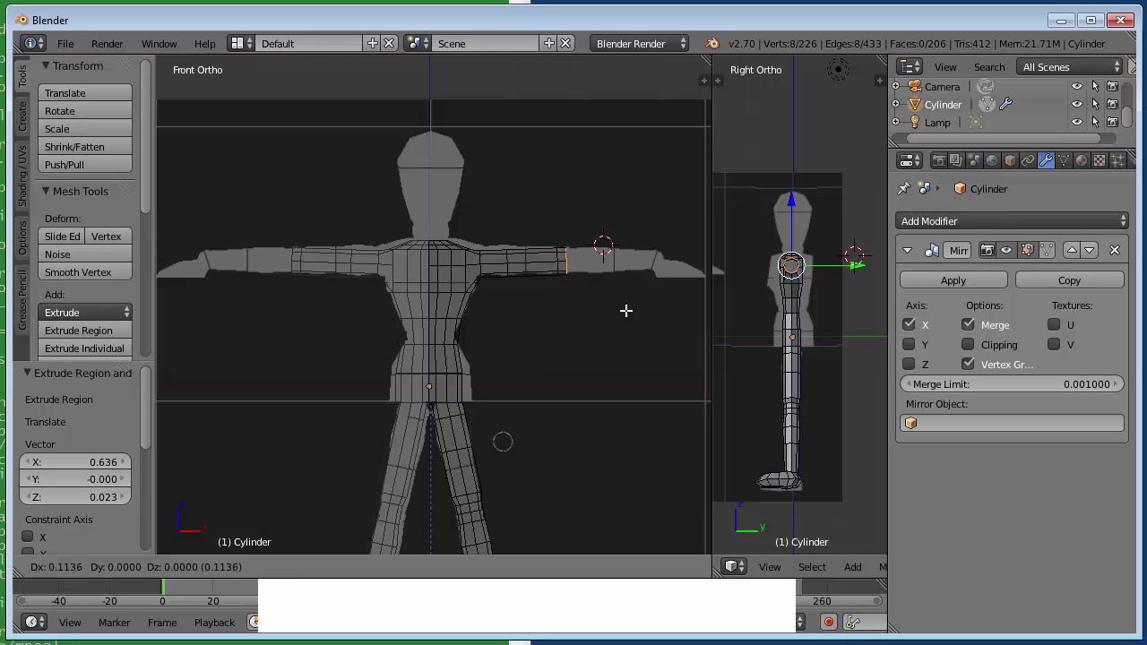
pyautogui.click(627, 310)
pyautogui.press('e')
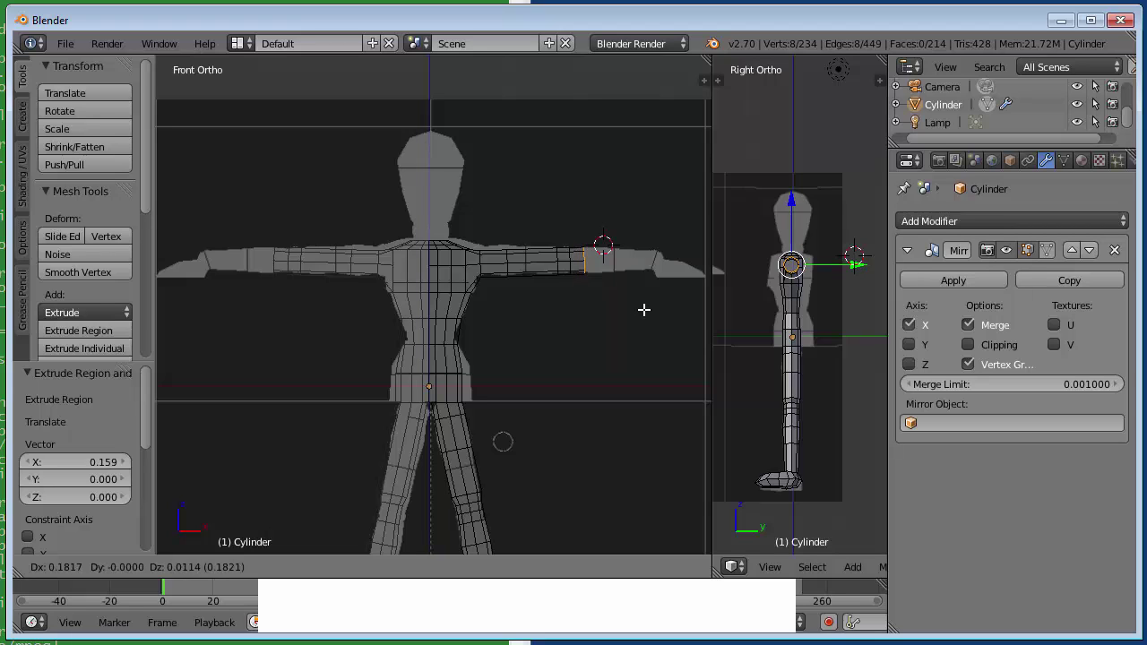
pyautogui.press('x')
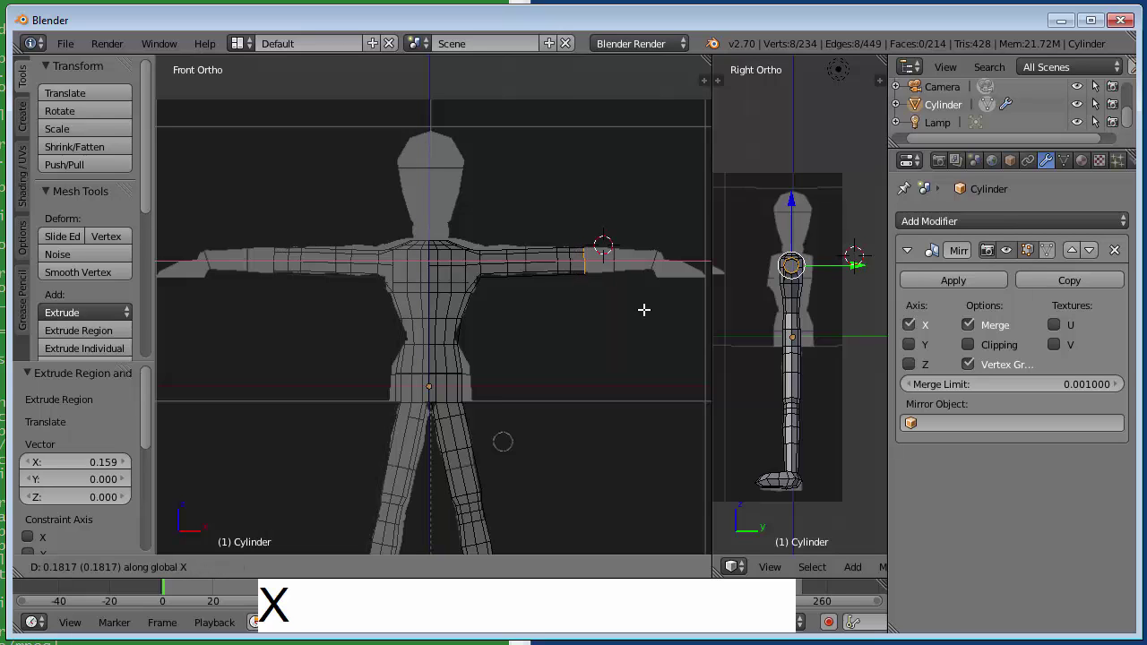
pyautogui.click(642, 309)
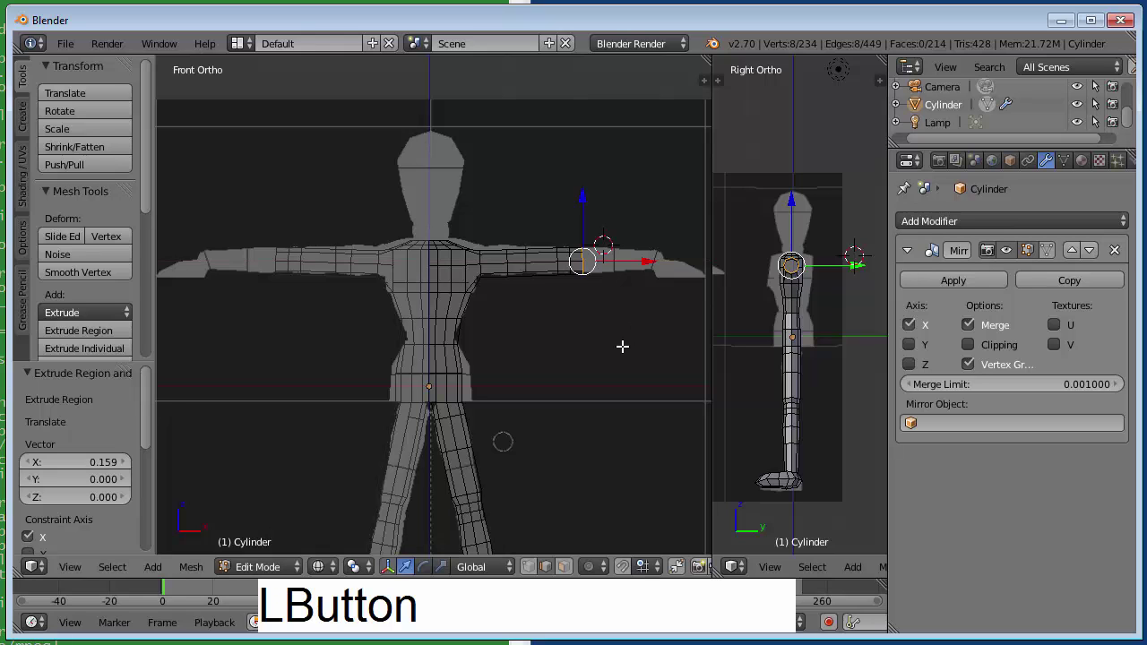
# Step: Extrude the forearm to the reference wrist, about 0.784 in X and 0.023 in Z, and scale its end loop to about 0.747
pyautogui.press('e')
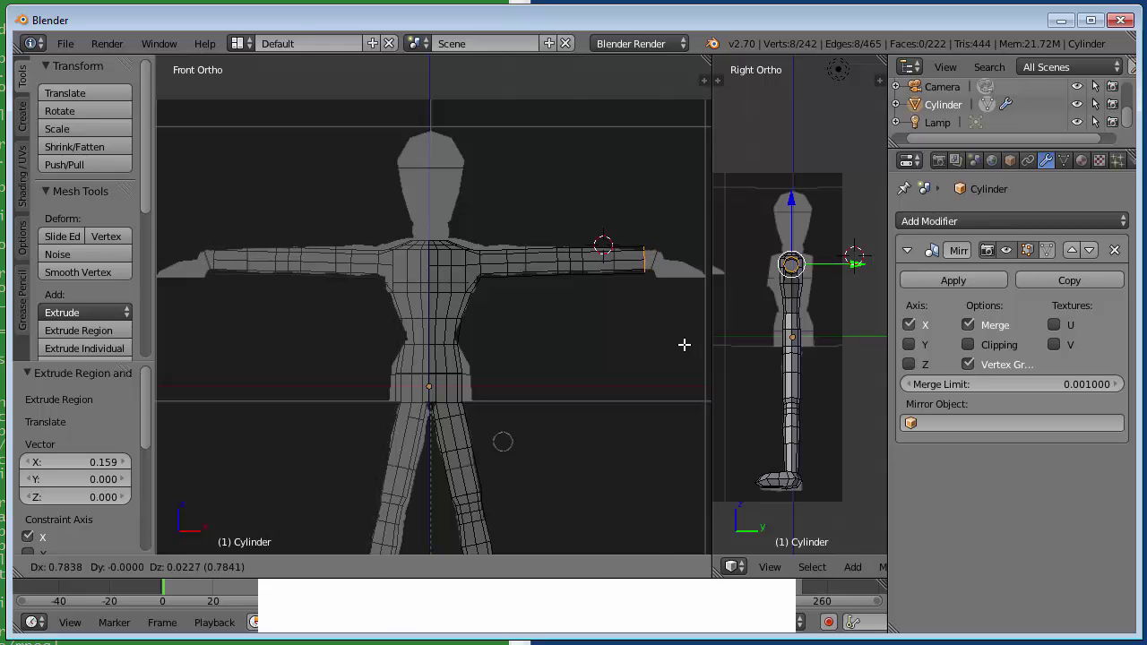
pyautogui.click(679, 357)
pyautogui.press('s')
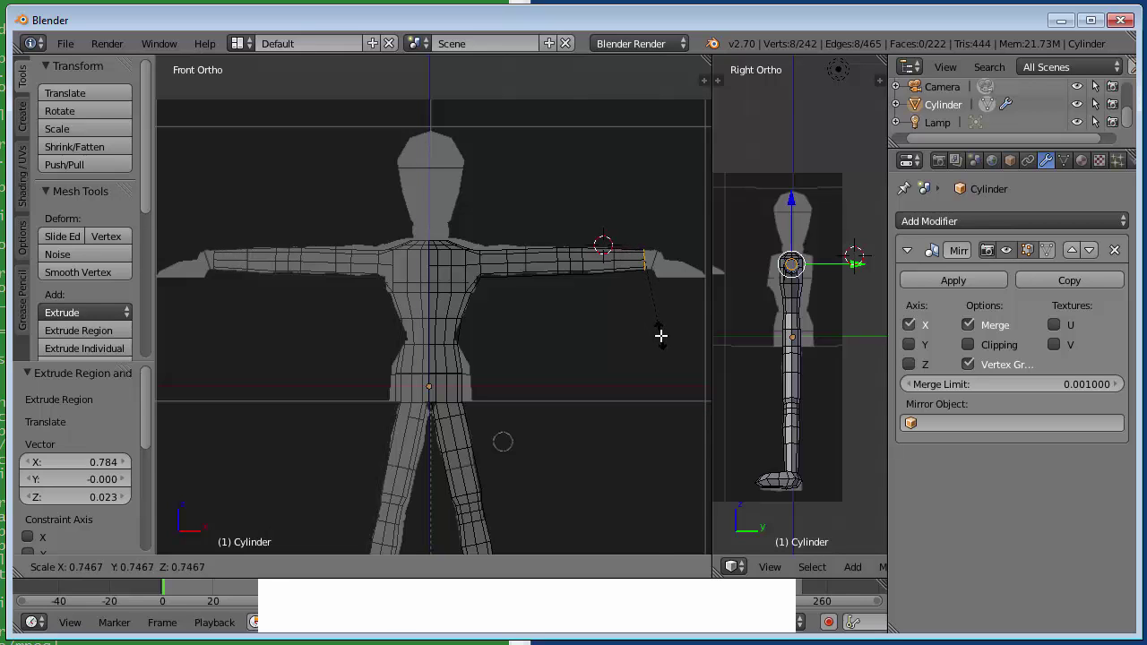
pyautogui.click(662, 381)
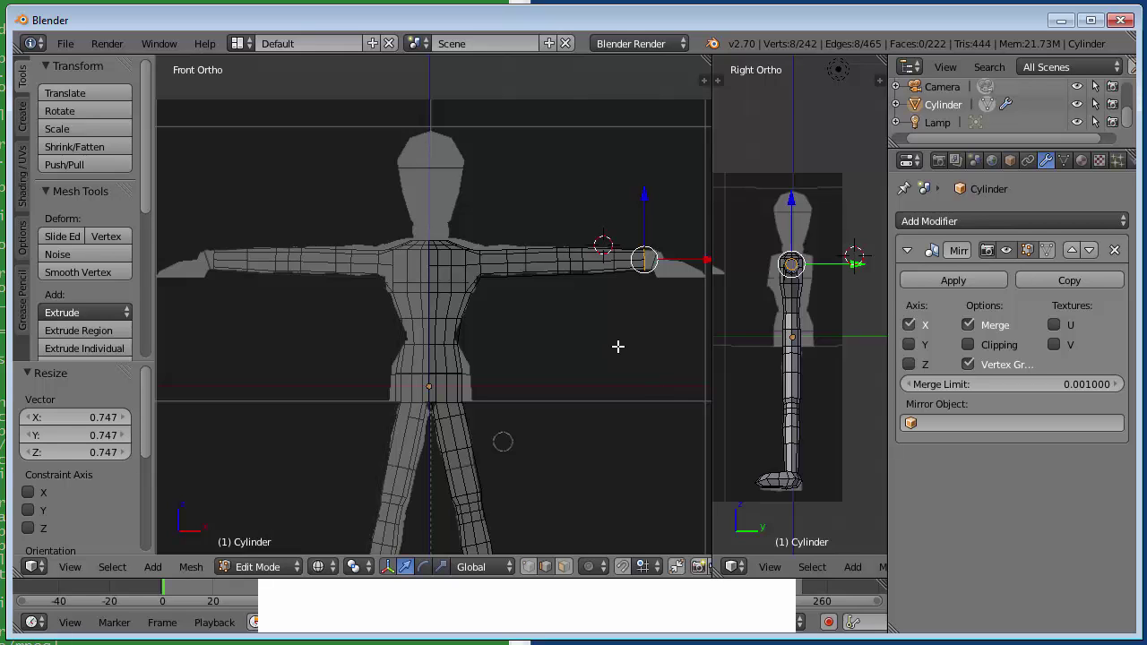
# Step: Return to object mode with solid shading, add a cube mesh and scale it to about 0.254
pyautogui.press('Tab')
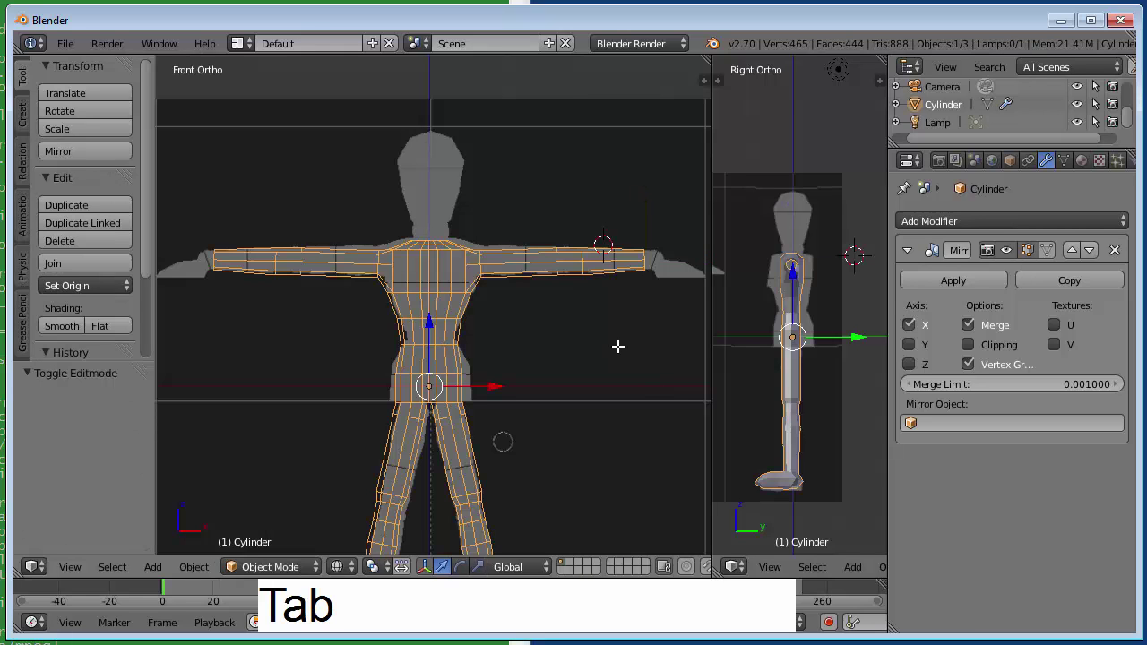
pyautogui.press('z')
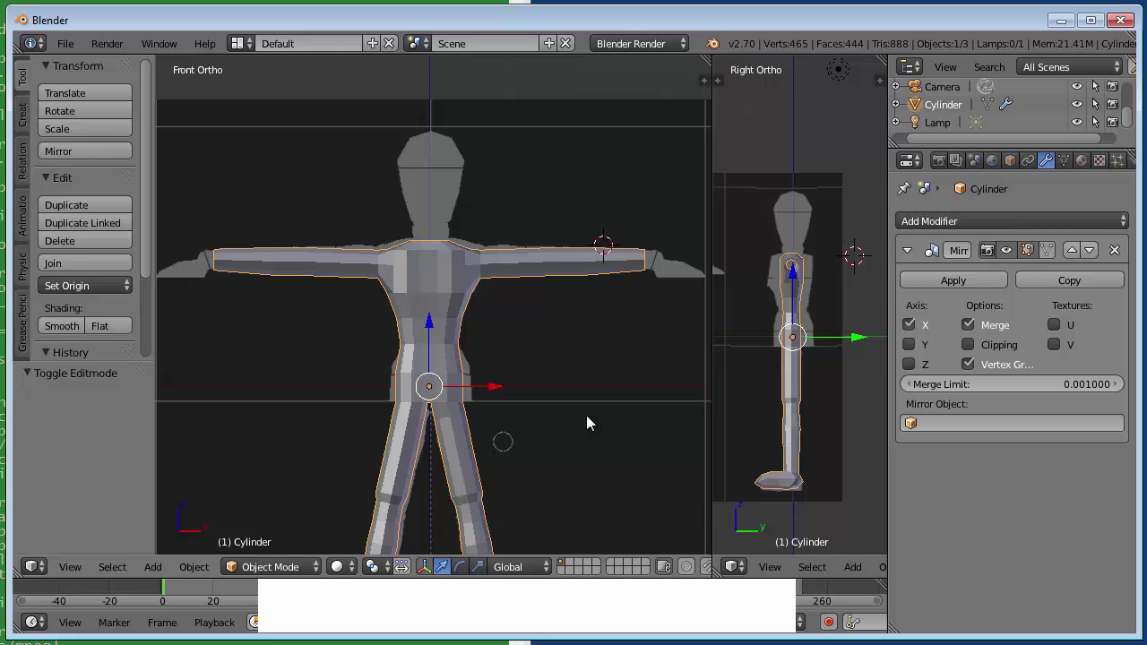
pyautogui.hotkey('shift', 'a')
pyautogui.moveTo(588, 413)
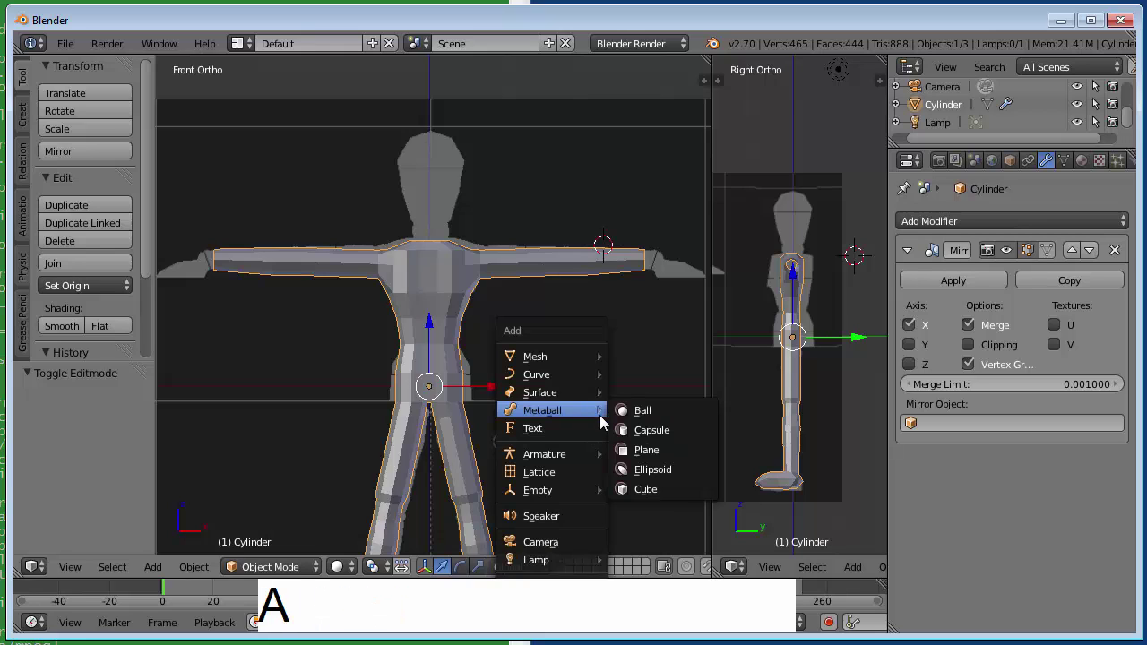
pyautogui.moveTo(582, 358)
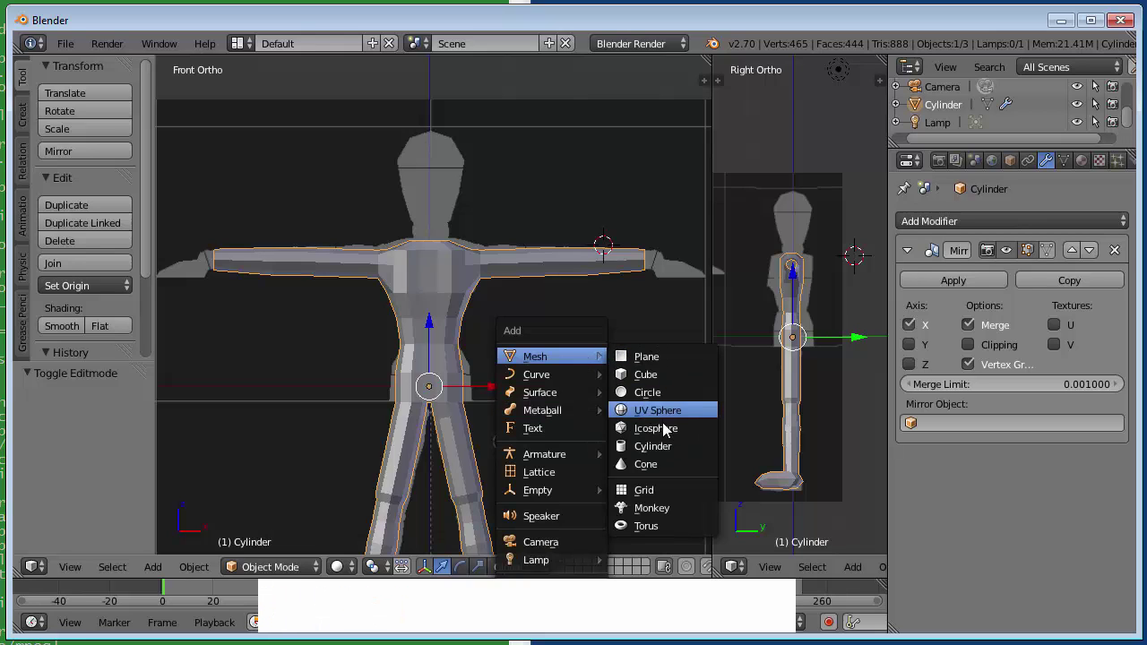
pyautogui.click(675, 377)
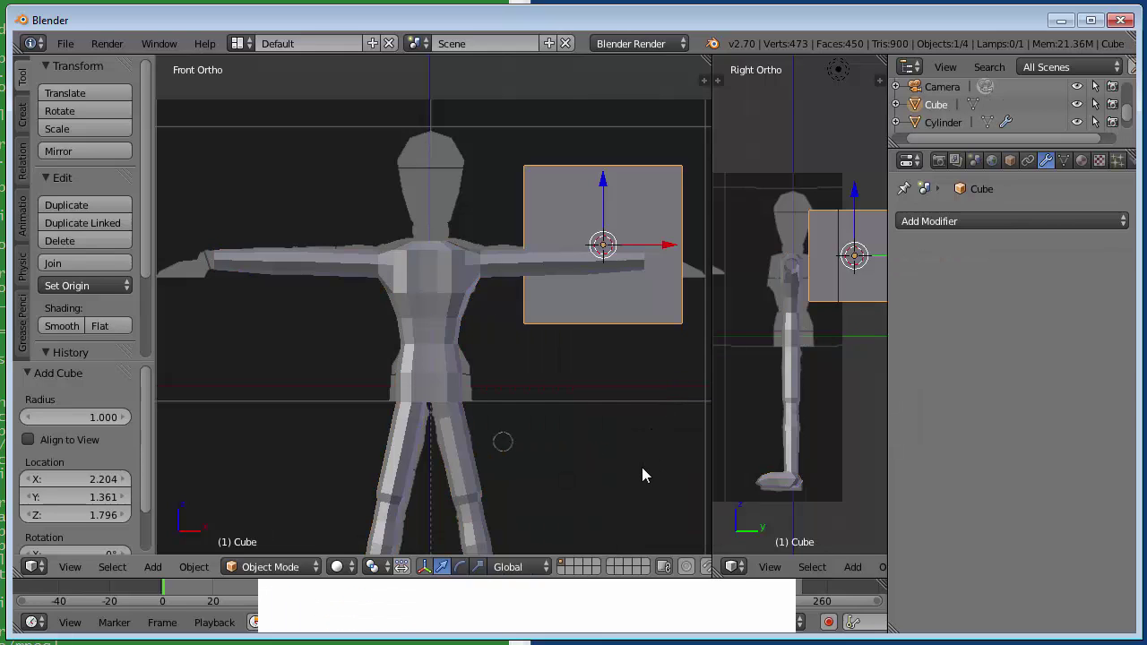
pyautogui.press('s')
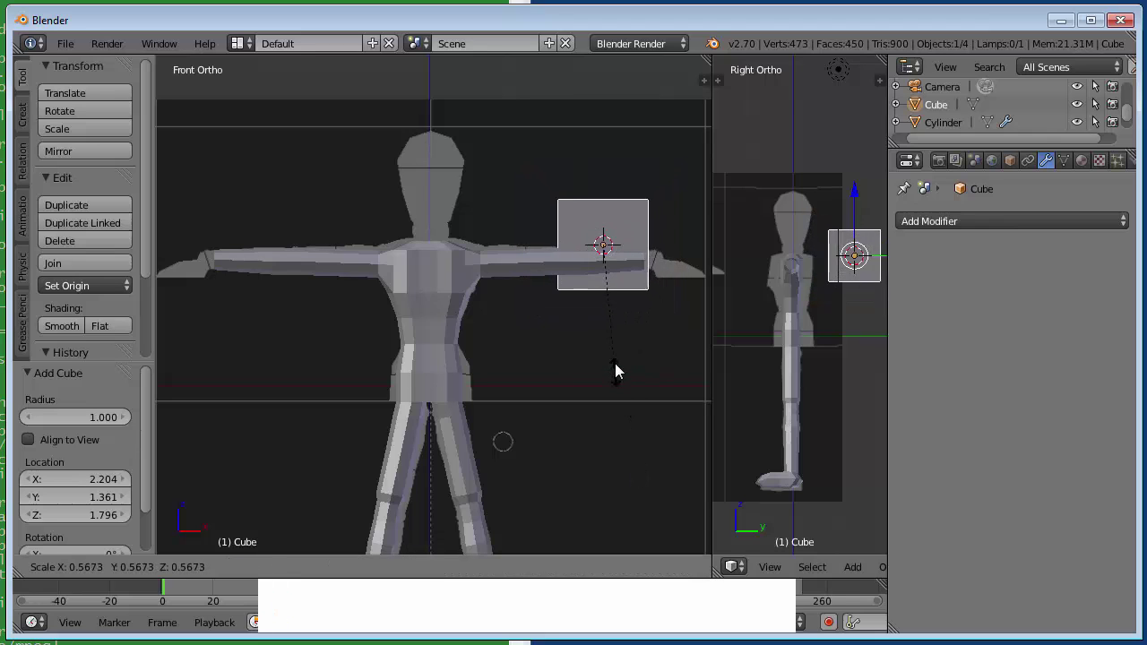
pyautogui.click(612, 301)
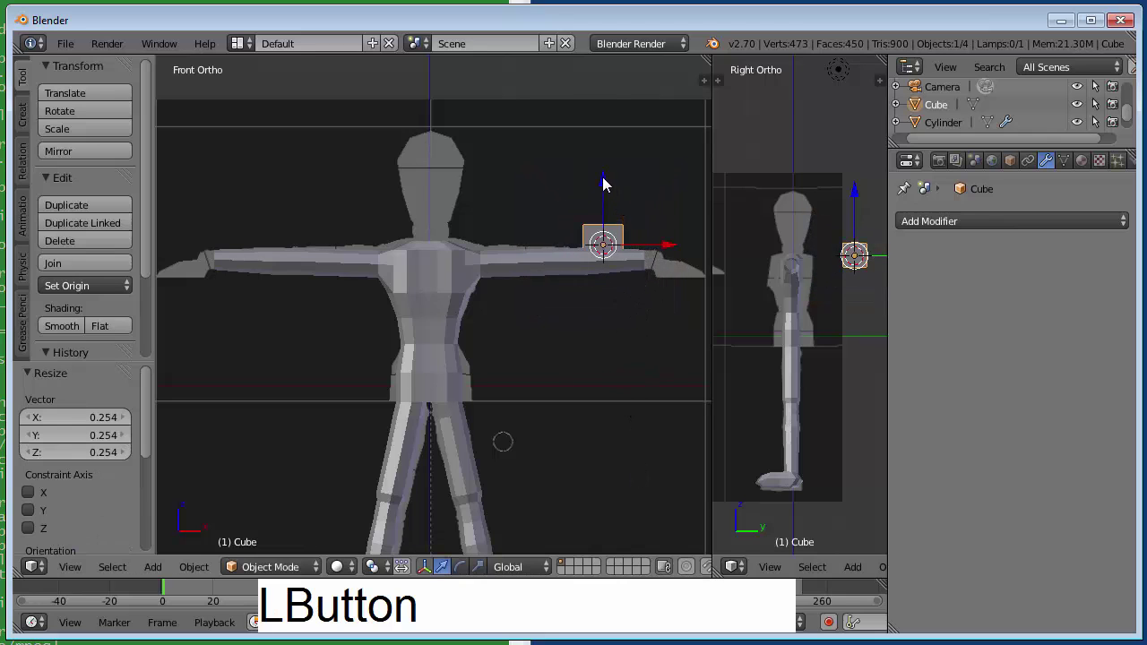
# Step: Raise the cube and shift it about 0.909 and then -0.023 in X above the reference hand, then scale it to about 1.286
pyautogui.moveTo(604, 185); pyautogui.dragTo(605, 162)
pyautogui.moveTo(655, 229); pyautogui.dragTo(189, 222)
pyautogui.keyDown('shift'); pyautogui.moveTo(620, 363); pyautogui.dragTo(521, 366, button='middle'); pyautogui.keyUp('shift')
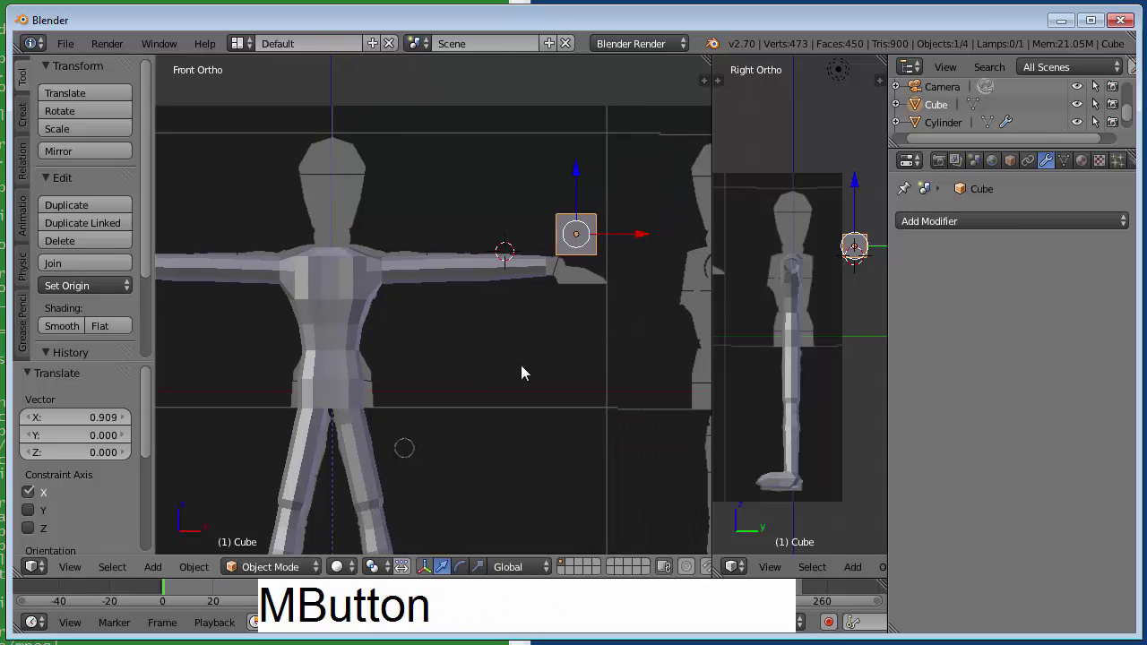
pyautogui.moveTo(647, 233); pyautogui.dragTo(641, 234)
pyautogui.press('s')
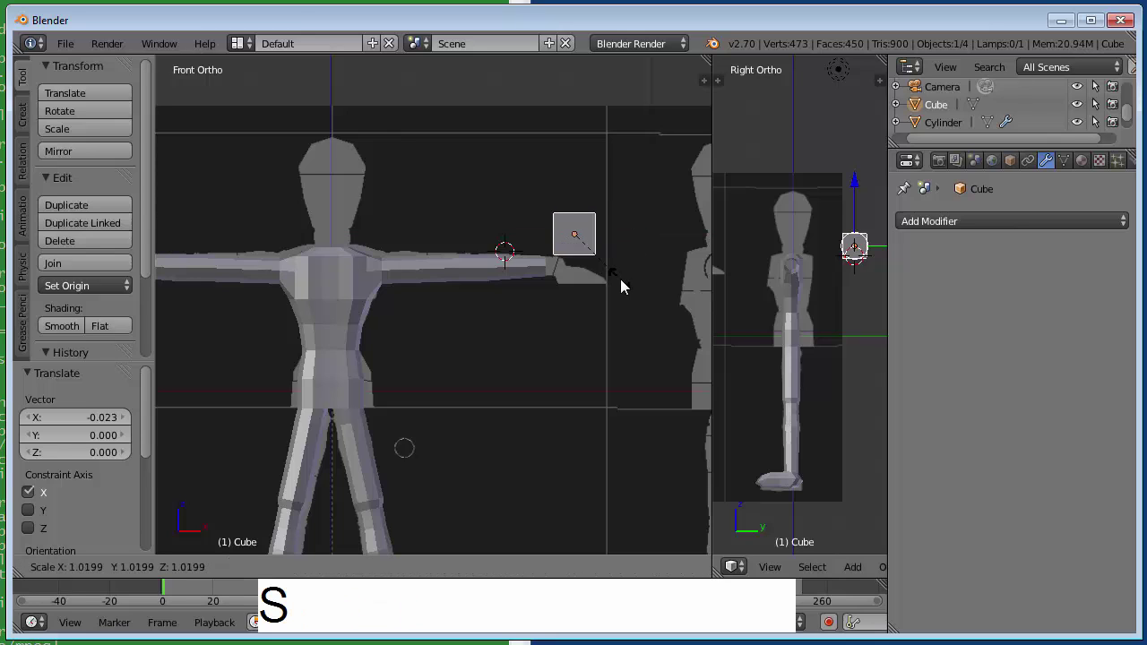
pyautogui.click(638, 281)
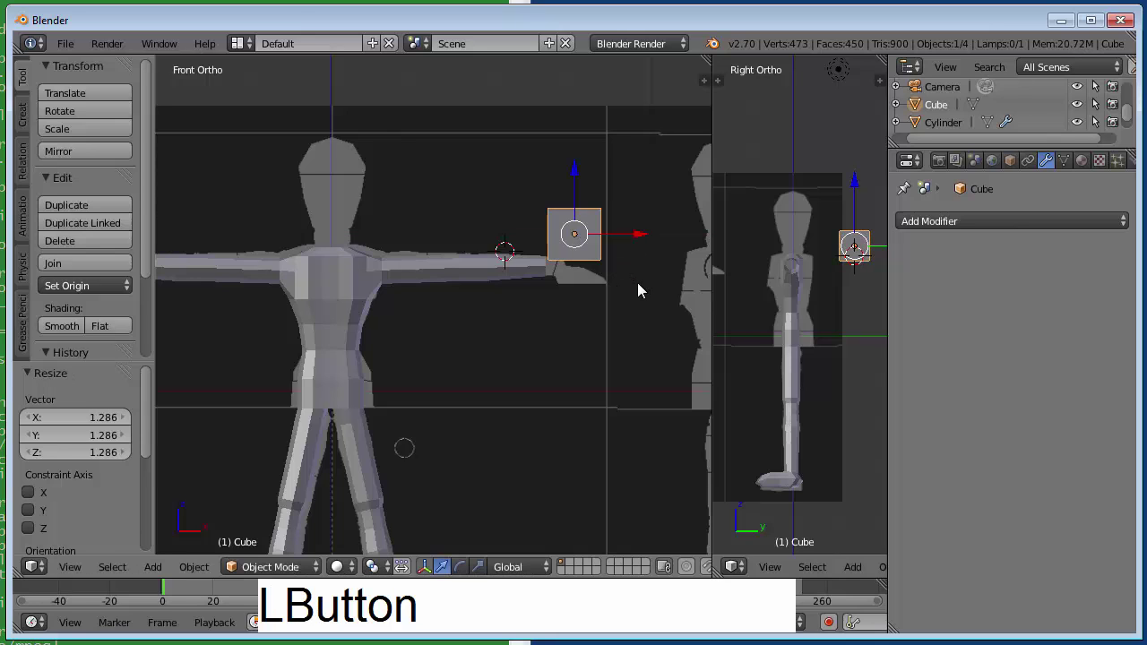
# Step: Flatten the cube to about 0.271 along the Z axis
pyautogui.press('s')
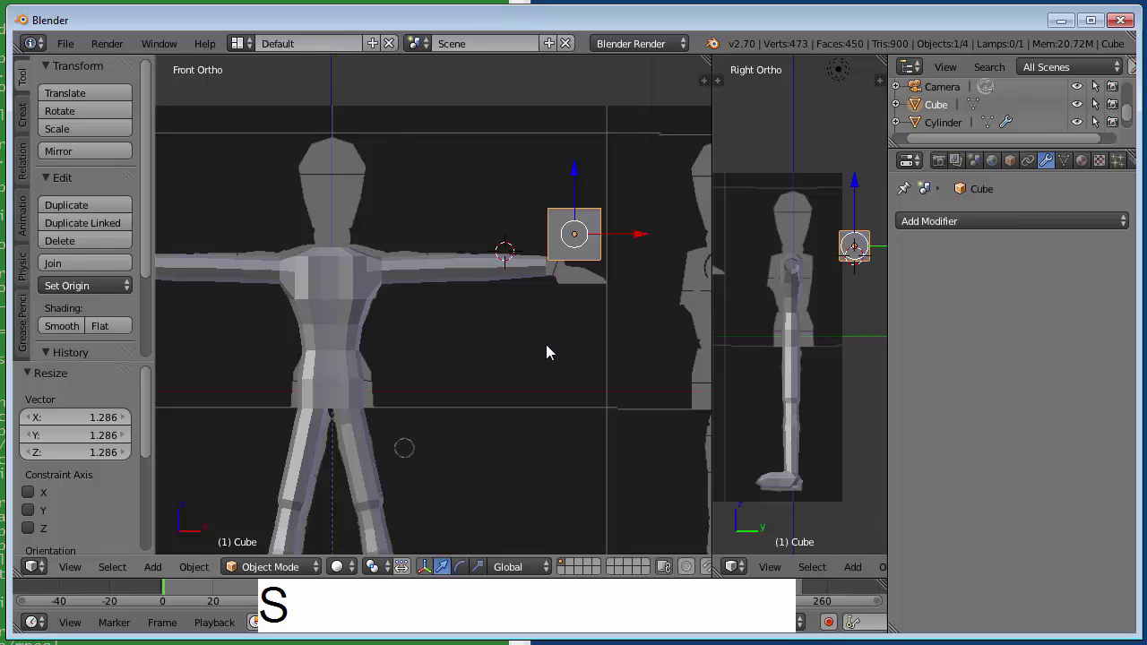
pyautogui.press('z')
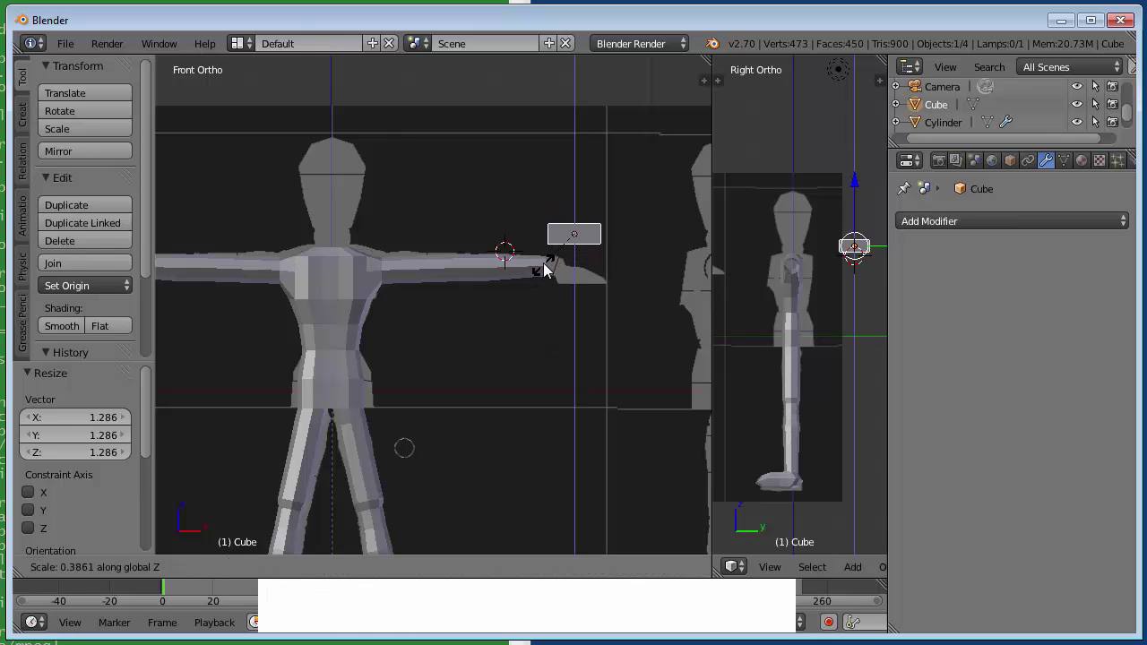
pyautogui.click(553, 261)
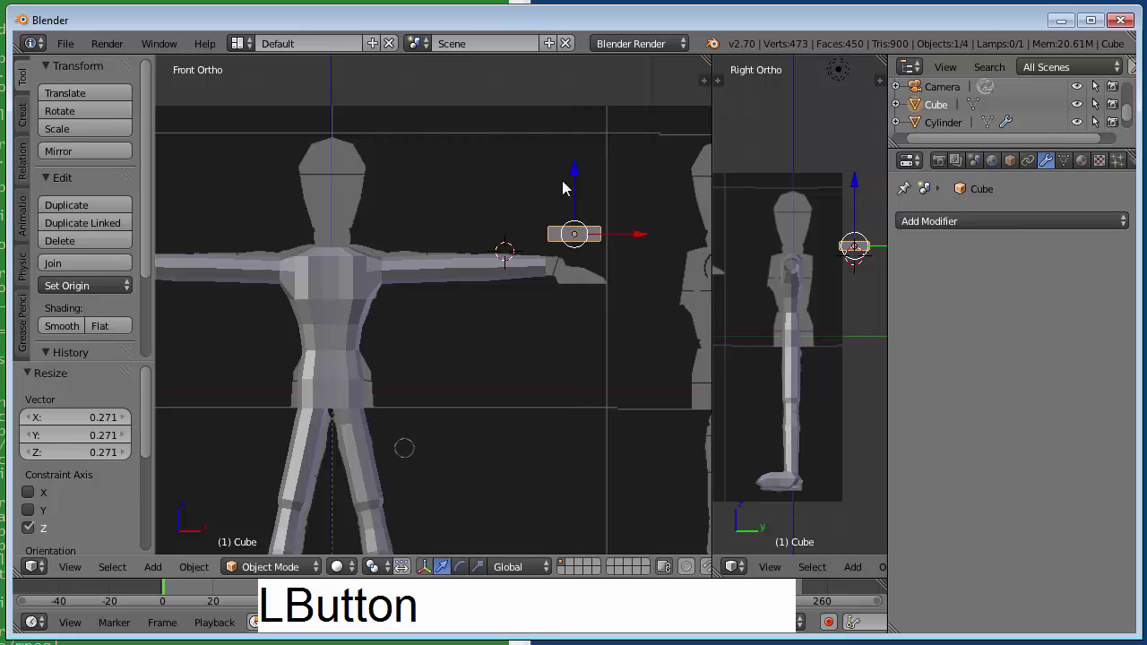
# Step: Align the flattened cube with the arm's end by moving it about -0.398 in Z and -1.363 in Y
pyautogui.moveTo(570, 172); pyautogui.dragTo(581, 196)
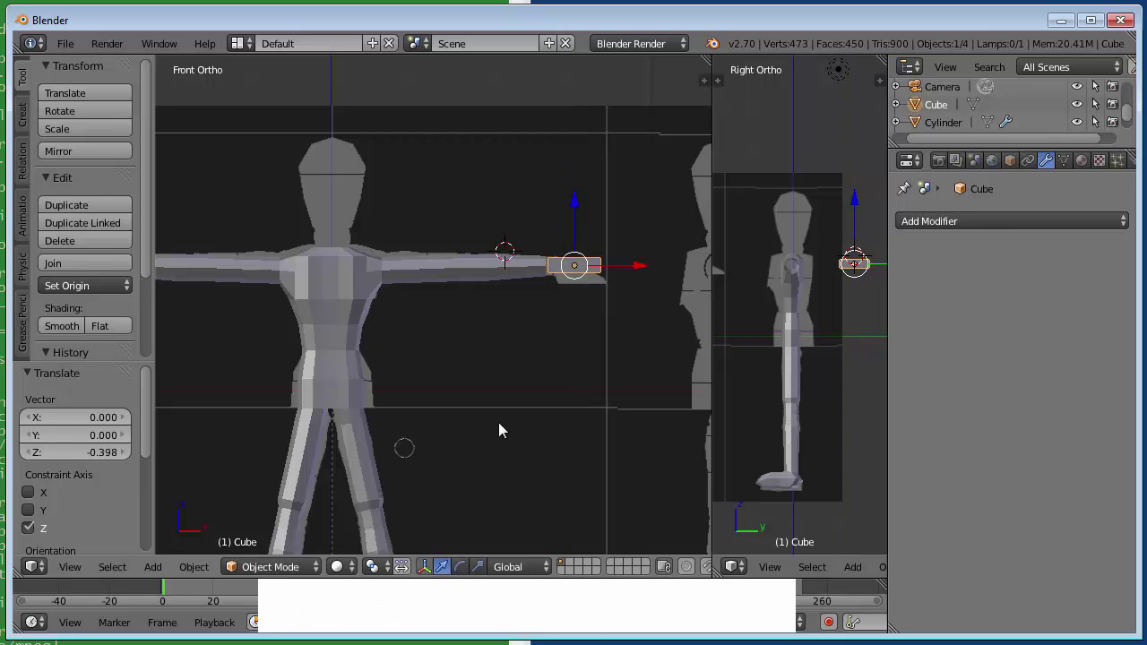
pyautogui.press('KP_7')
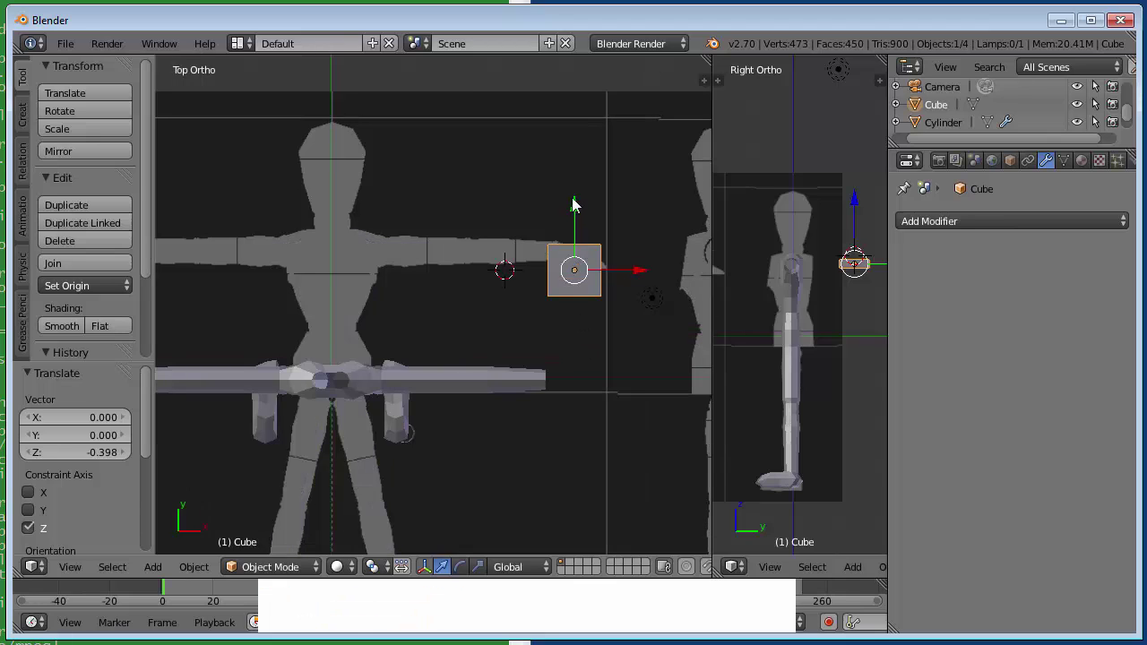
pyautogui.moveTo(574, 205); pyautogui.dragTo(578, 298)
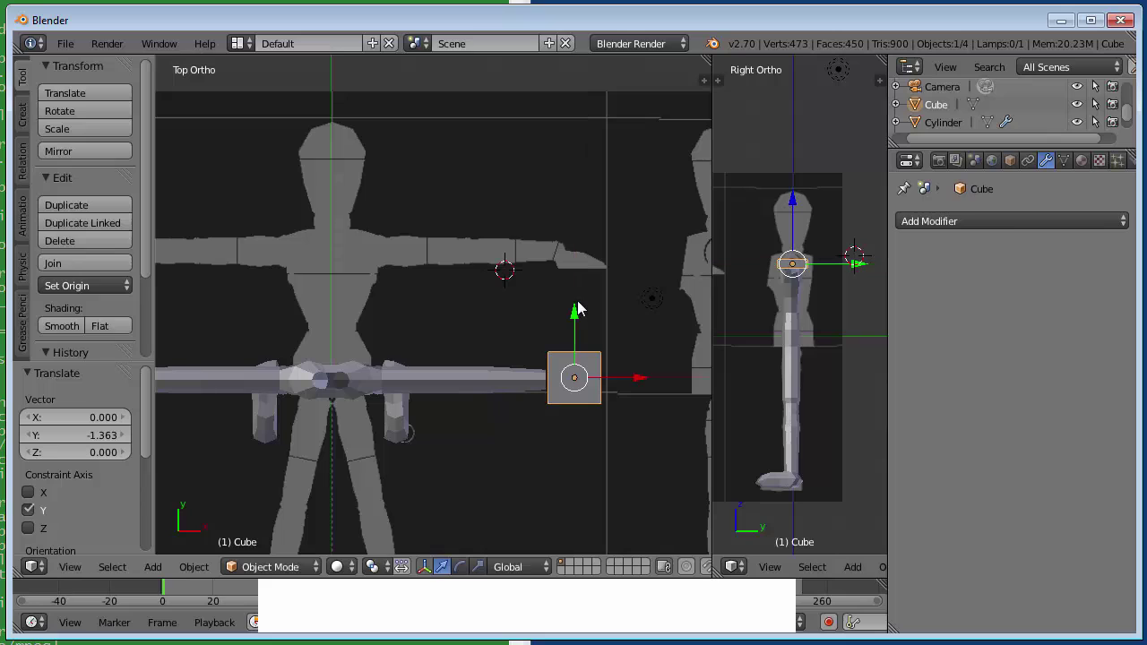
pyautogui.press('s')
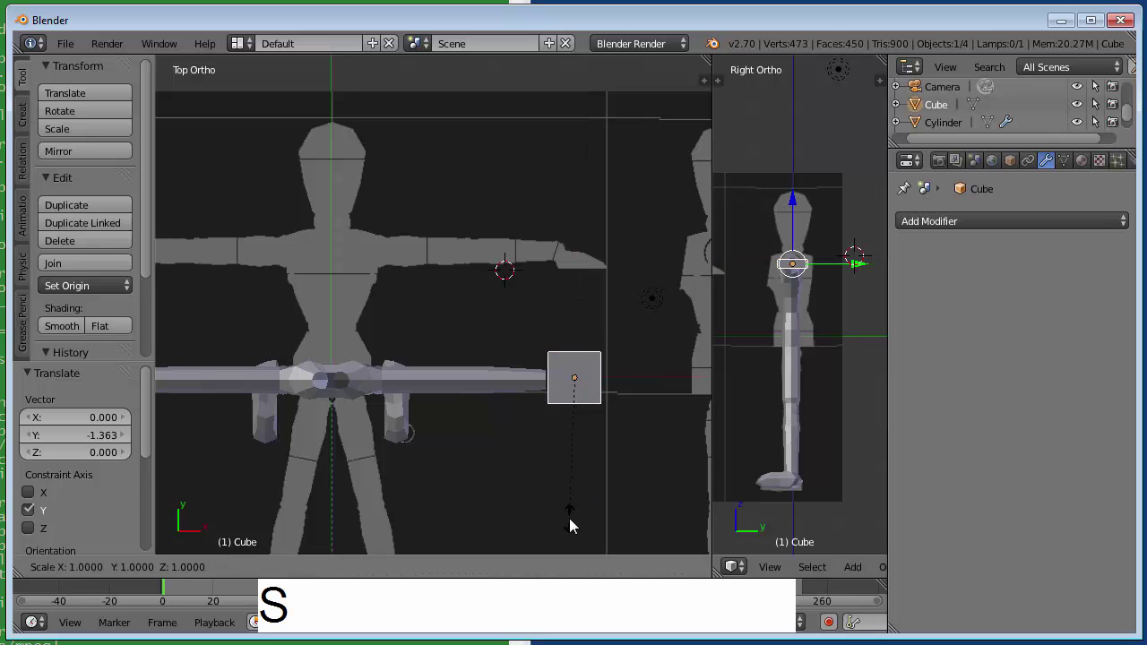
pyautogui.click(576, 511)
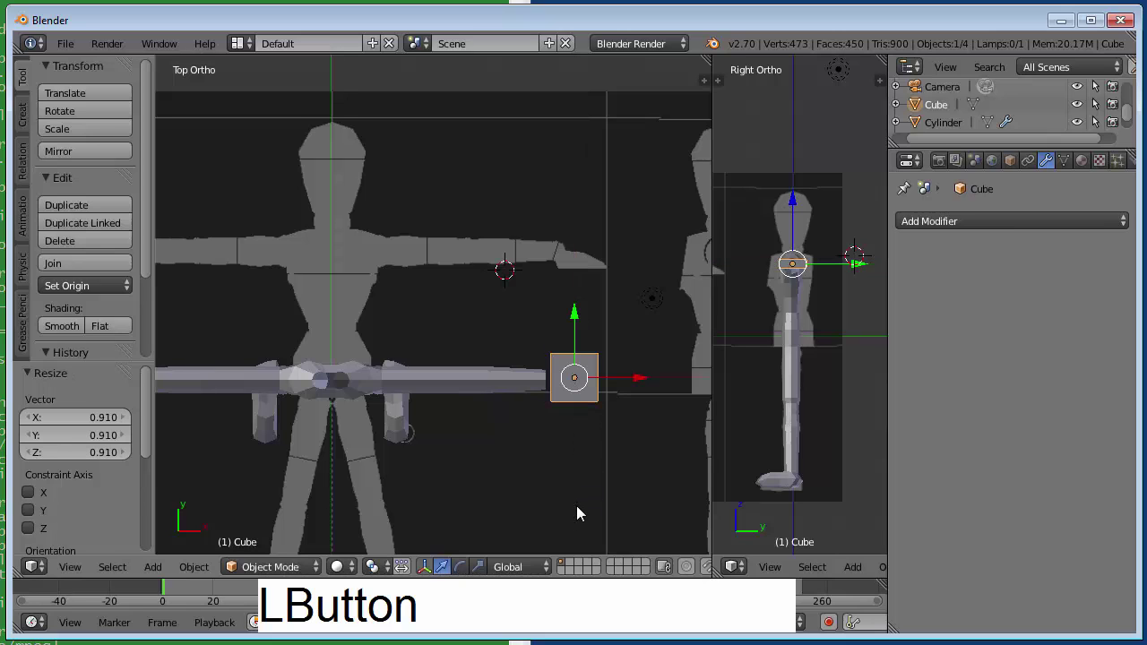
pyautogui.hotkey('ctrl', 'z')
# Step: Narrow the hand block to about 0.412 along the Y axis to suit the wrist's width
pyautogui.press('s')
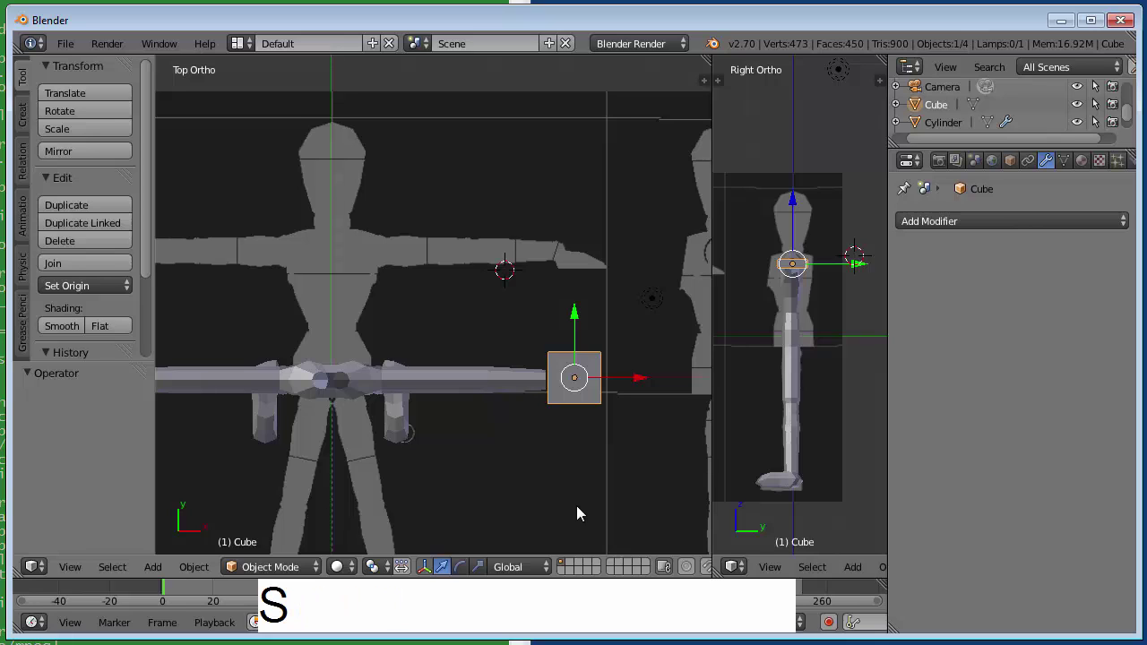
pyautogui.press('y')
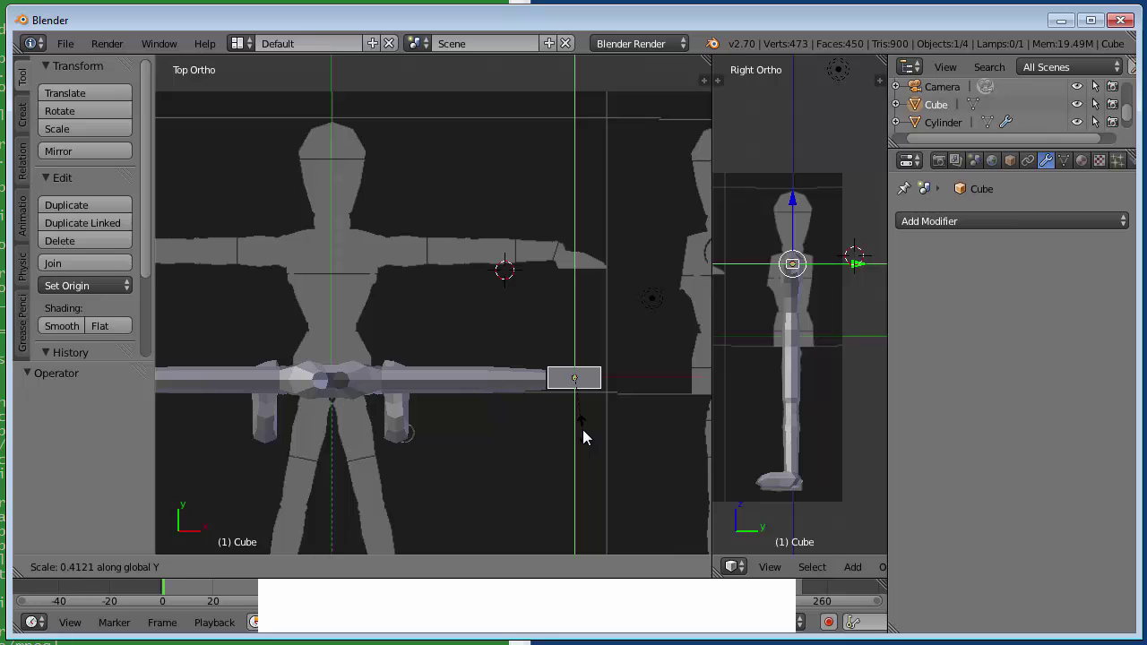
pyautogui.click(582, 437)
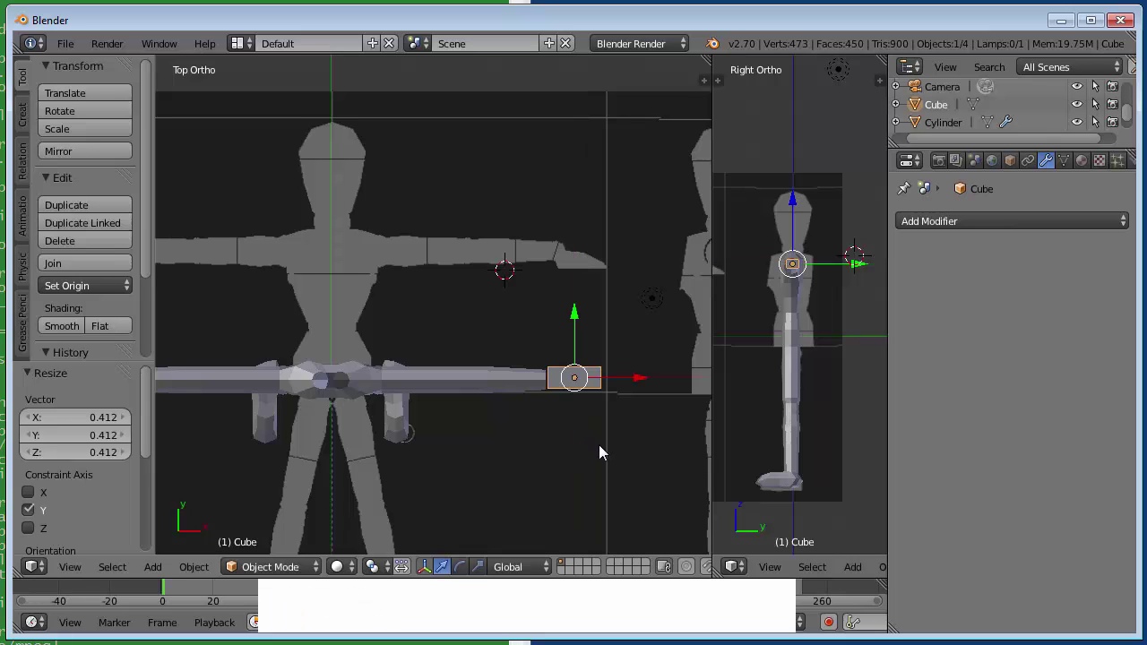
# Step: Thin the hand block to about 0.732 along Z in the front view, then nudge it slightly down and about 0.091 in X
pyautogui.press('KP_1')
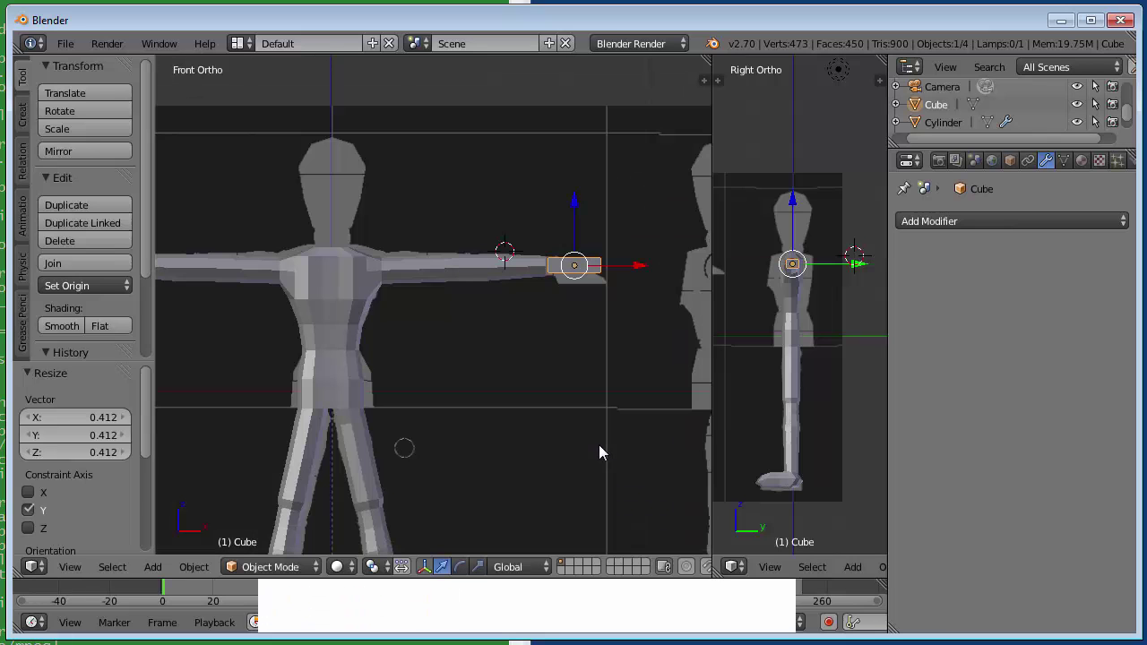
pyautogui.press('KP_3')
pyautogui.press('KP_1')
pyautogui.press('s')
pyautogui.press('z')
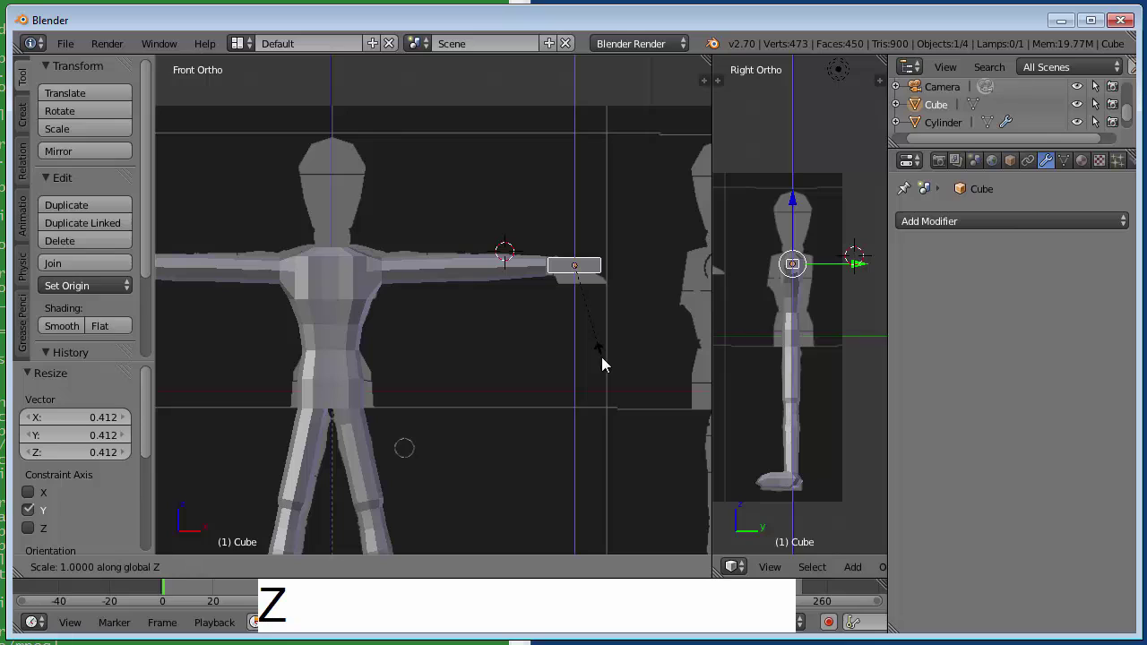
pyautogui.click(593, 332)
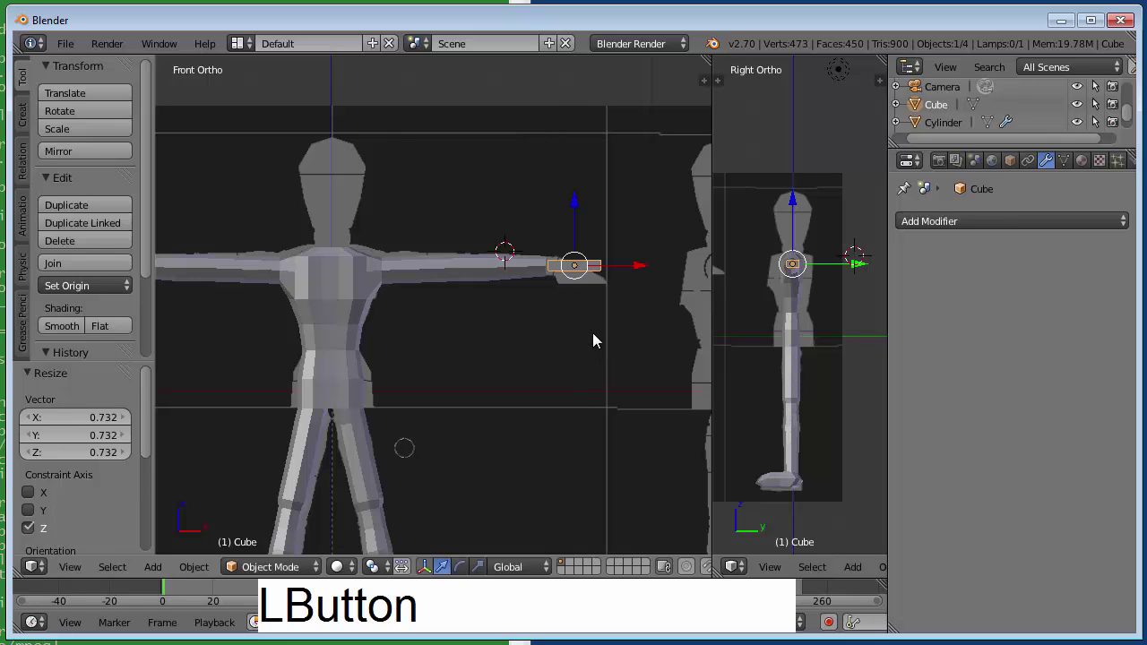
pyautogui.moveTo(578, 199); pyautogui.dragTo(578, 203)
pyautogui.moveTo(636, 267); pyautogui.dragTo(642, 267)
# Step: Join the hand block into the body mesh, then enter edit mode and deselect all geometry
pyautogui.scroll(5, 569, 346)
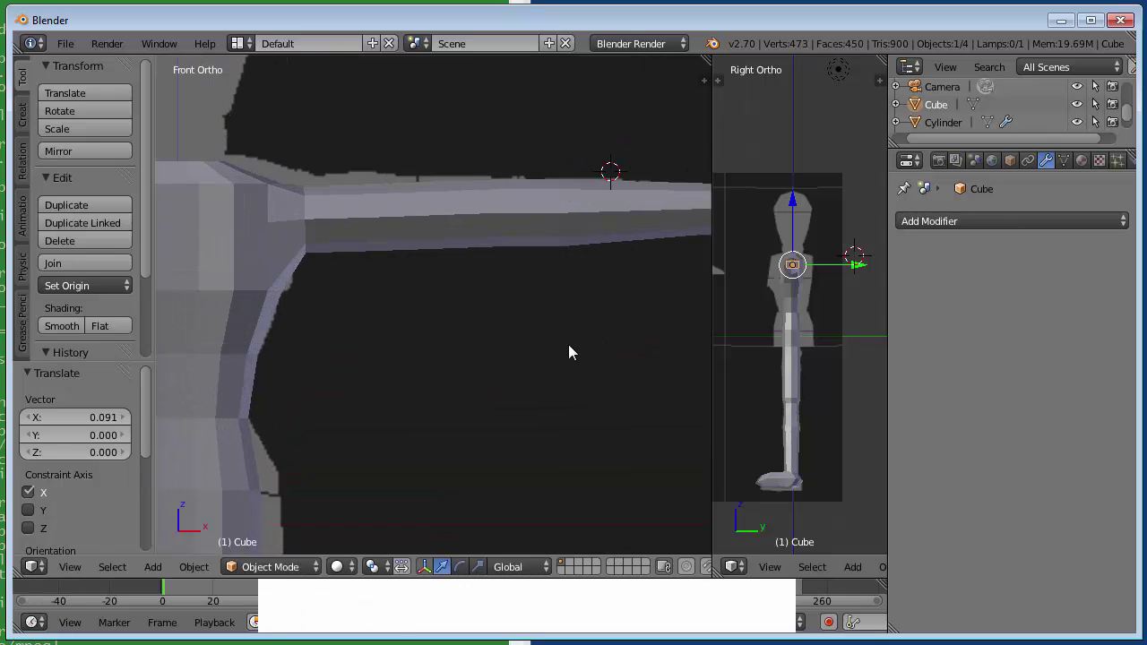
pyautogui.scroll(-7, 568, 352)
pyautogui.keyDown('shift'); pyautogui.rightClick(365, 284); pyautogui.keyUp('shift')
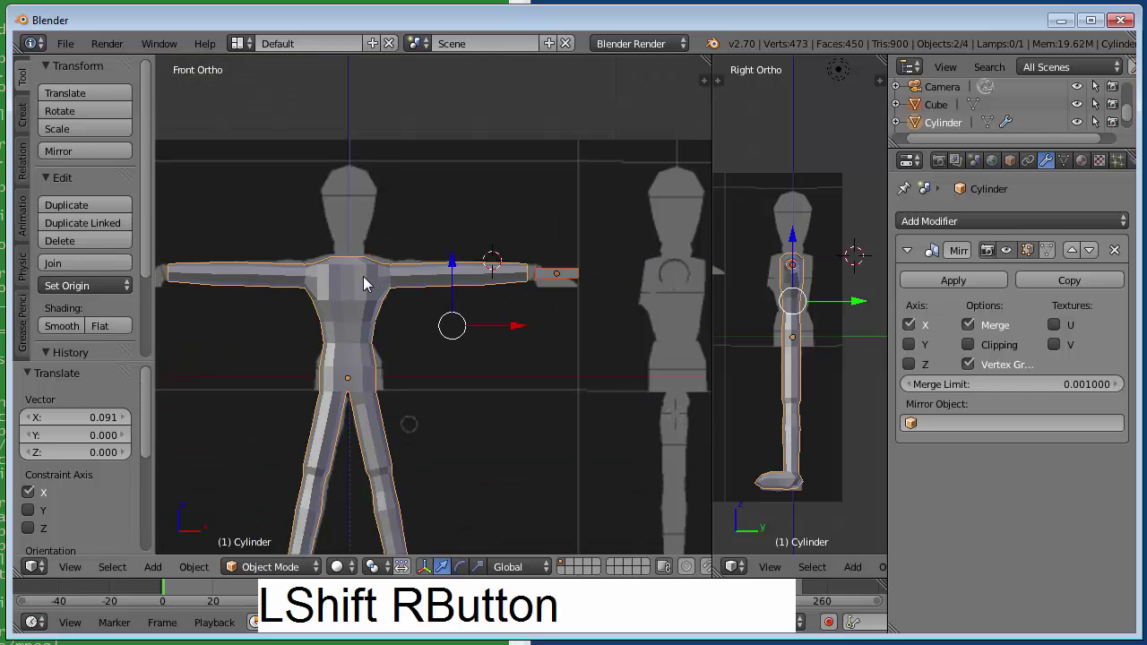
pyautogui.hotkey('ctrl', 'j')
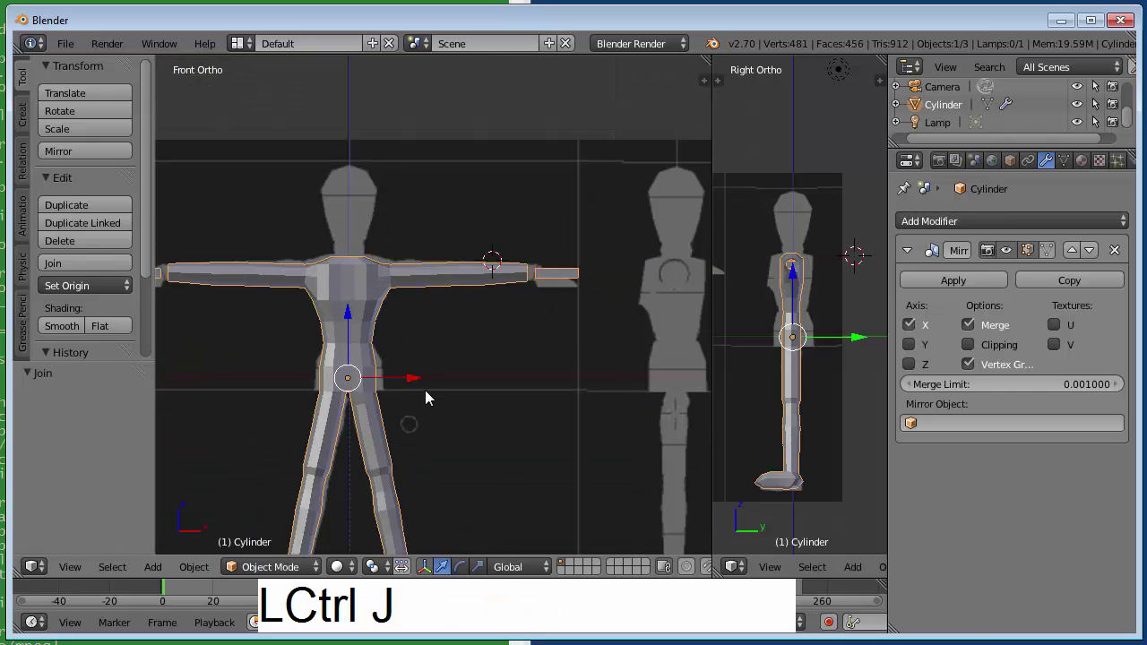
pyautogui.press('Tab')
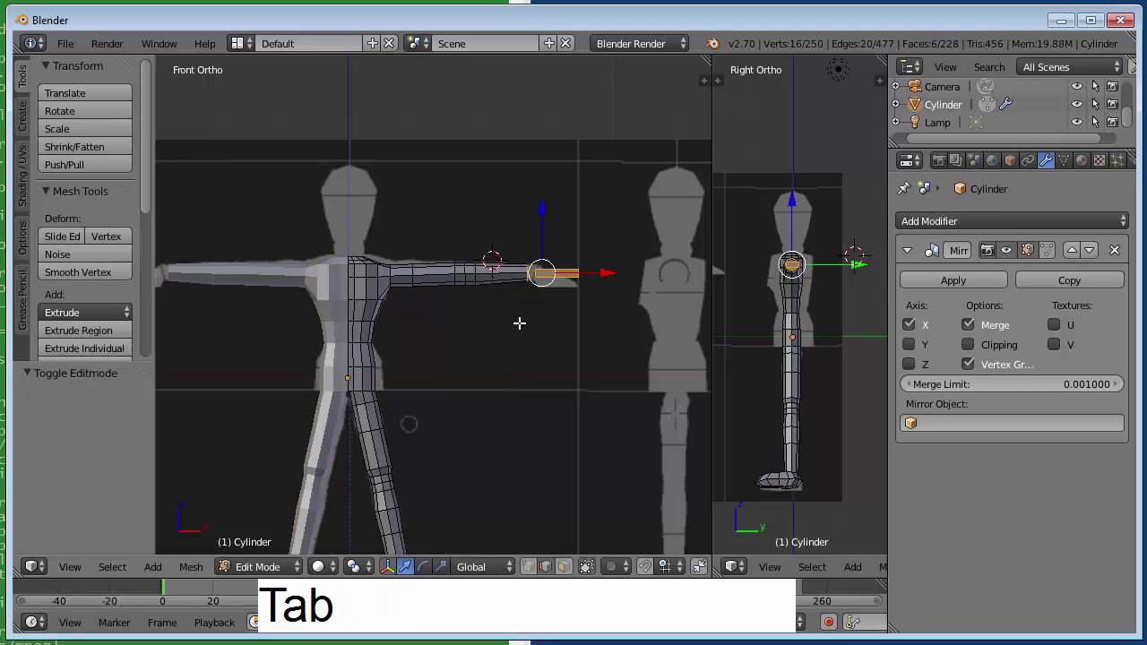
pyautogui.press('a')
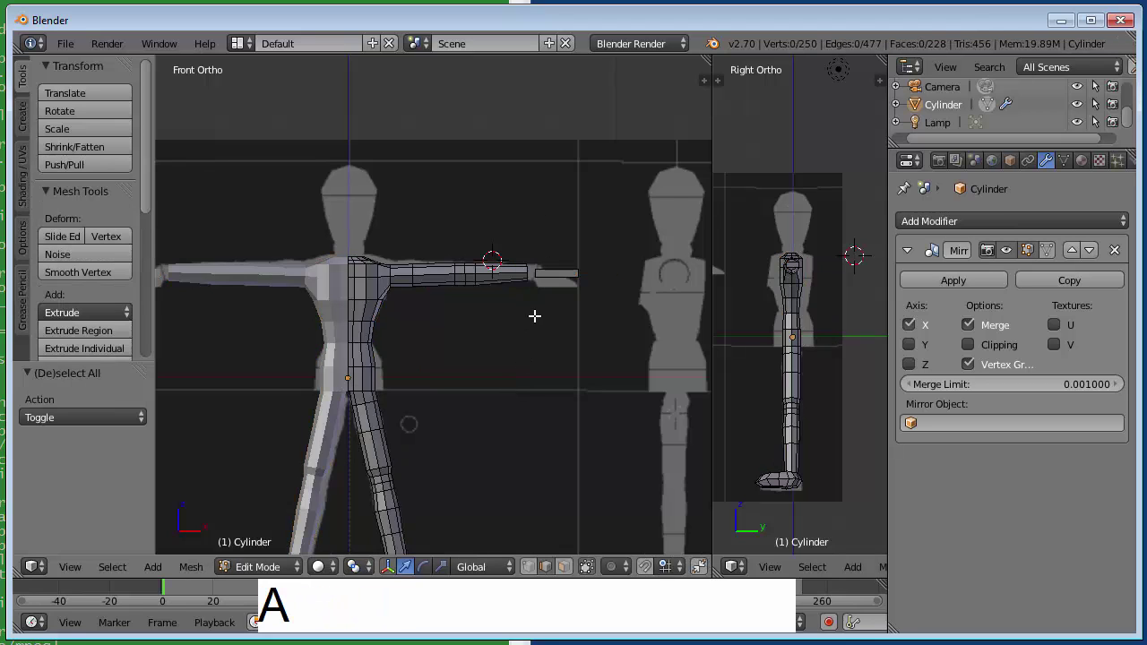
# Step: In the top view, add one lengthwise loop cut to the hand block with an edge slide of about -0.286
pyautogui.scroll(2, 534, 315)
pyautogui.keyDown('shift'); pyautogui.moveTo(534, 315); pyautogui.dragTo(431, 315, button='middle'); pyautogui.keyUp('shift')
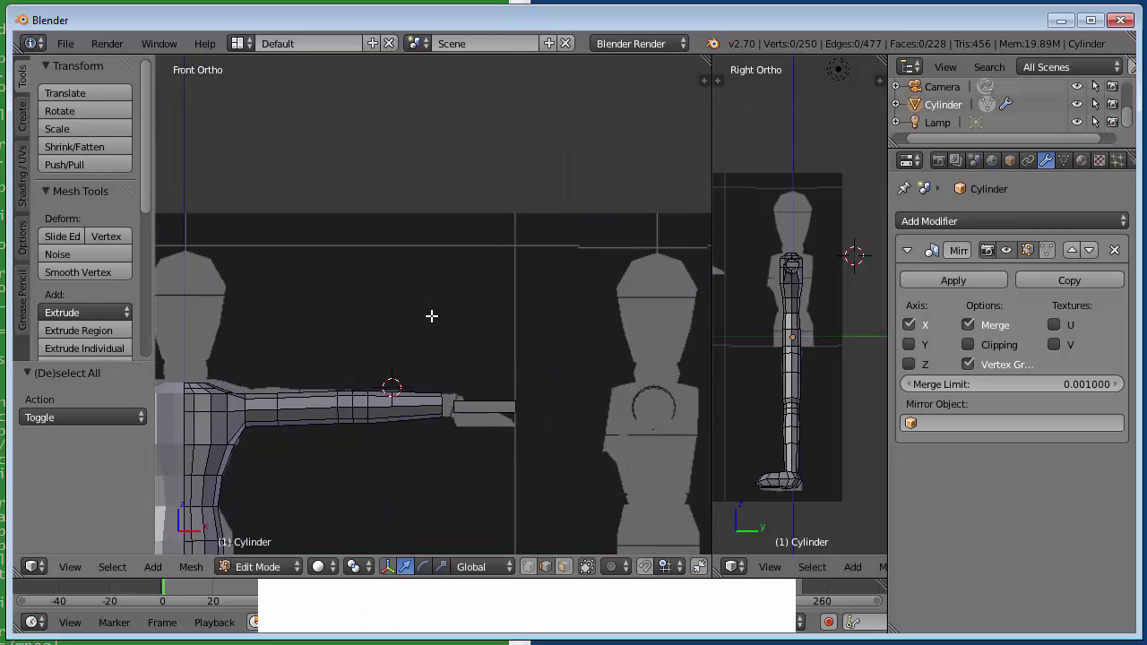
pyautogui.press('KP_7')
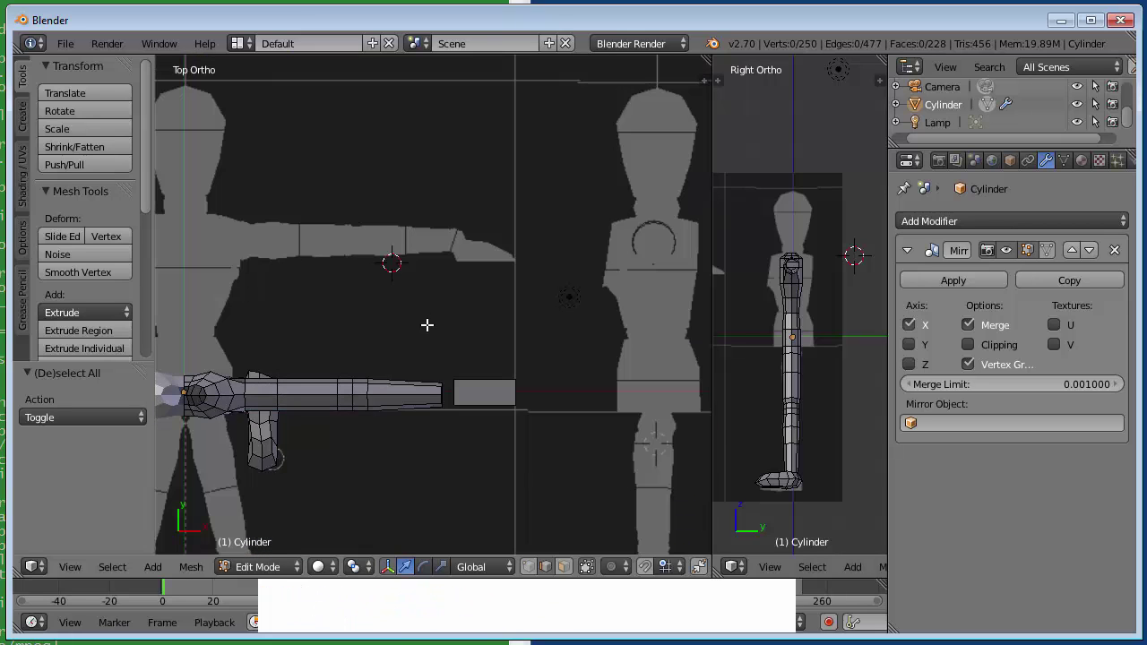
pyautogui.press('ctrl')
pyautogui.hotkey('ctrl', 'r')
pyautogui.click(461, 388)
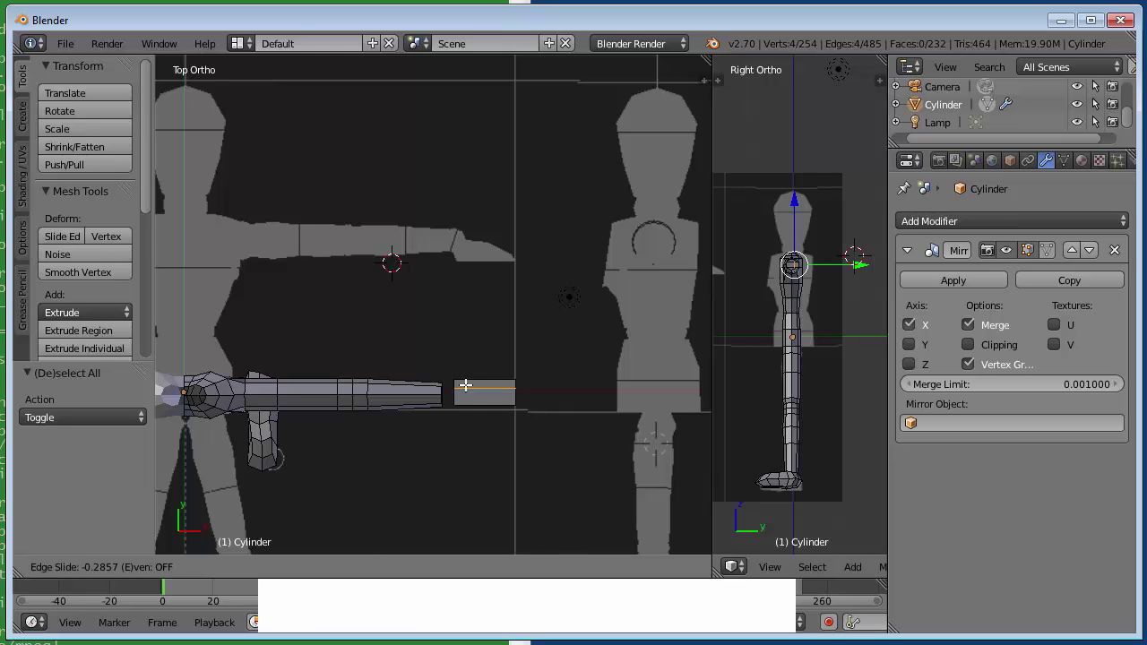
pyautogui.click(465, 385)
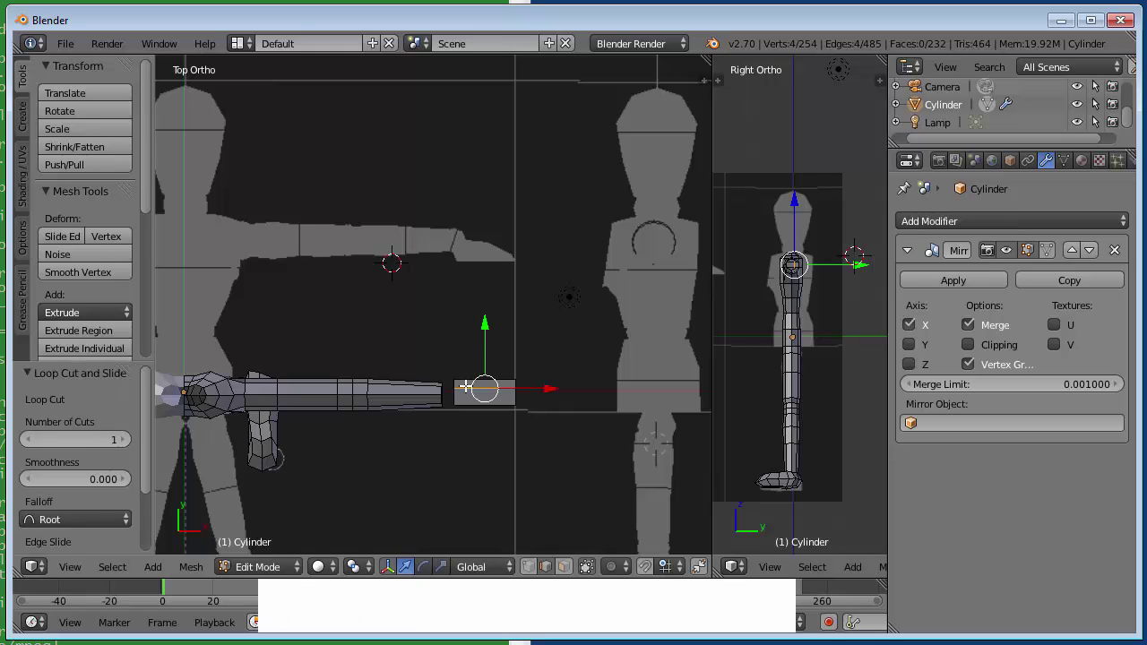
# Step: Add a second lengthwise loop cut to the hand block, dividing its width into three roughly even strips, and deselect everything
pyautogui.hotkey('ctrl', 'f')
pyautogui.click(491, 392)
pyautogui.hotkey('ctrl', 'r')
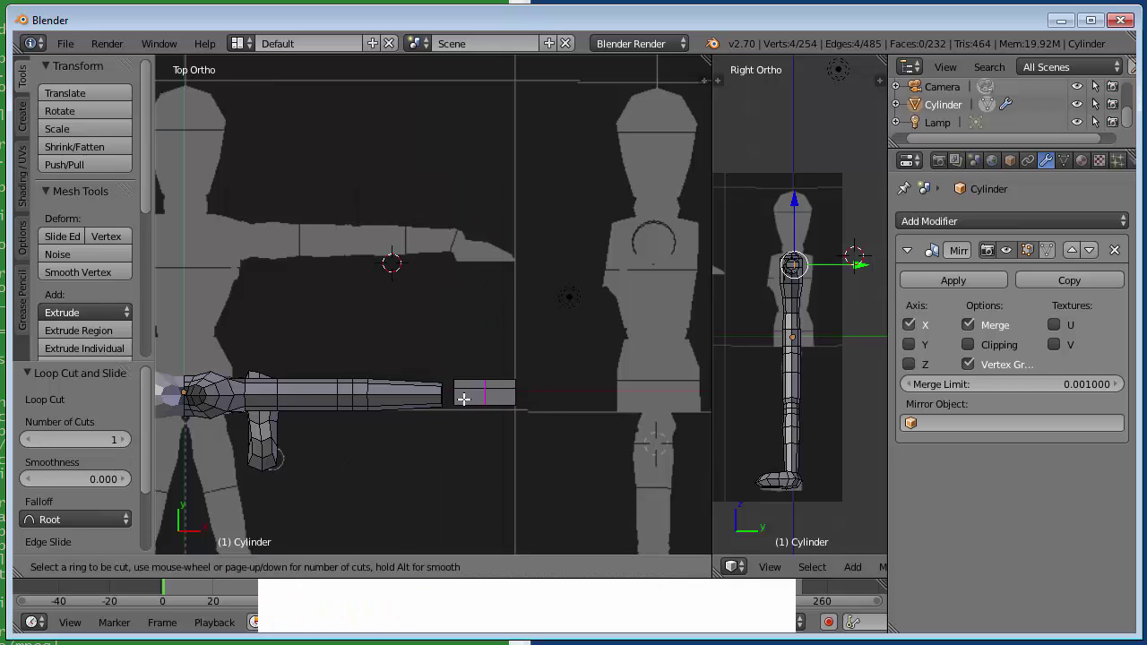
pyautogui.click(454, 395)
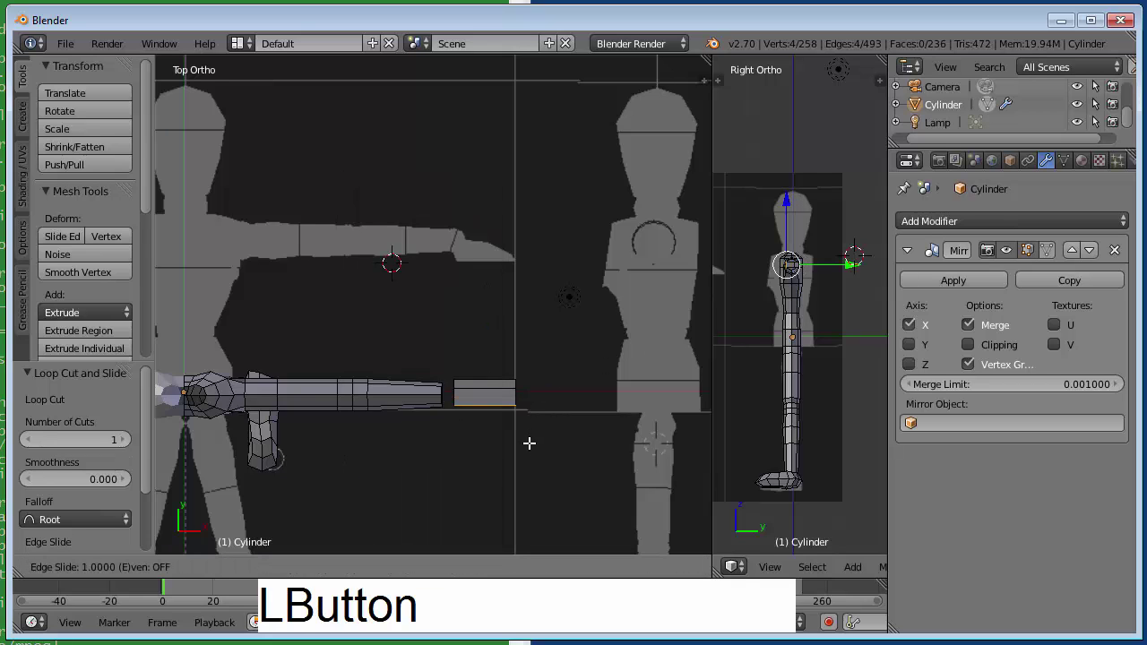
pyautogui.click(454, 396)
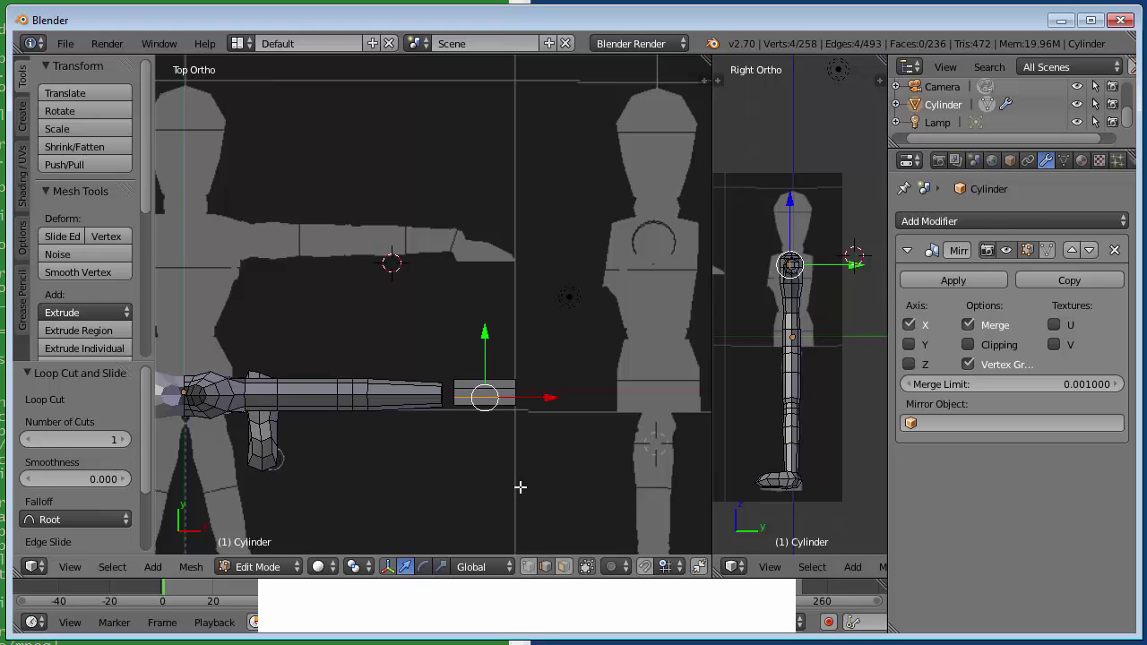
pyautogui.press('a')
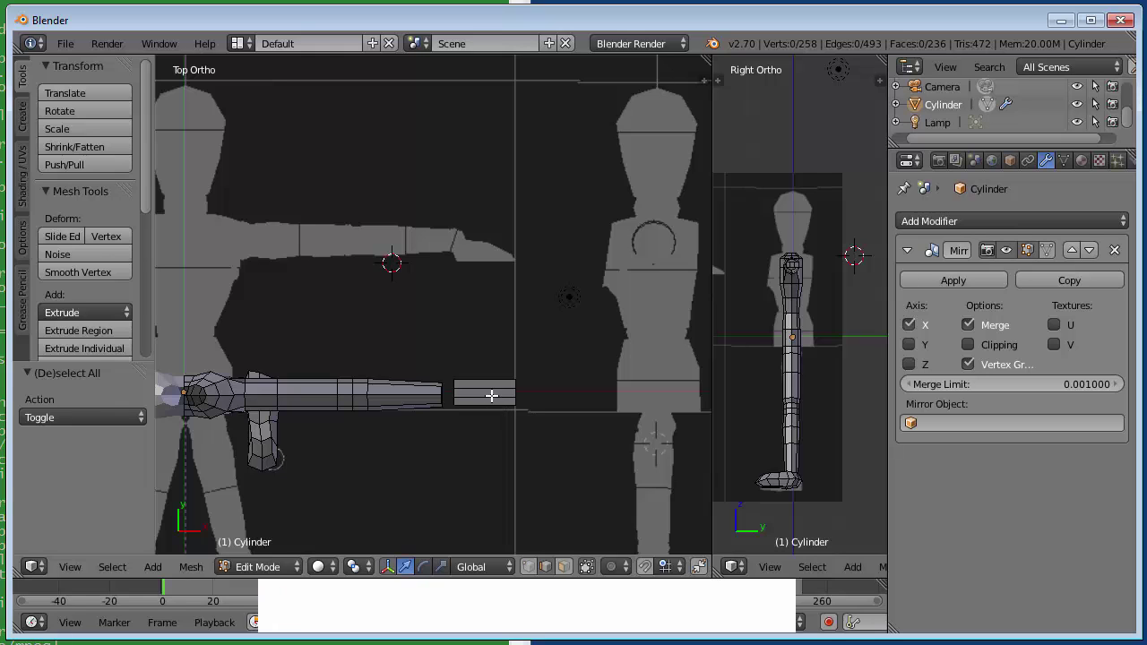
# Step: Move the whole linked hand block about 0.028 along the Y axis to align it with the wrist, then clear the selection
pyautogui.press('l')
pyautogui.click(484, 328)
pyautogui.moveTo(484, 328); pyautogui.dragTo(484, 330)
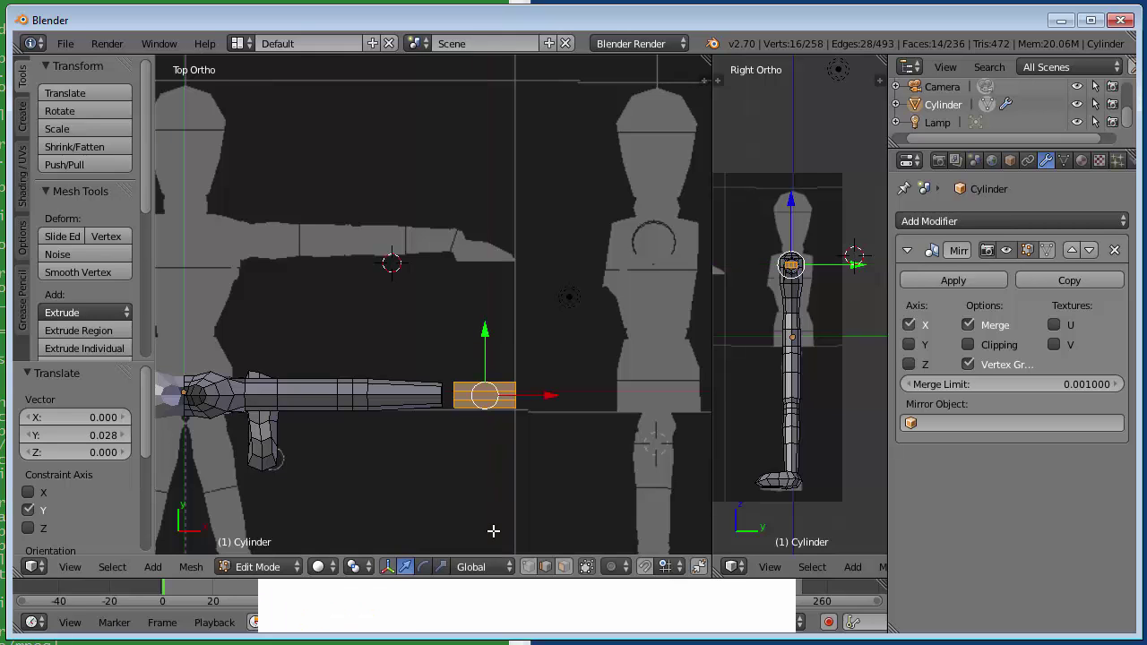
pyautogui.press('a')
# Step: In face select mode, delete the three end faces of the hand block that face the wrist
pyautogui.scroll(4, 475, 493)
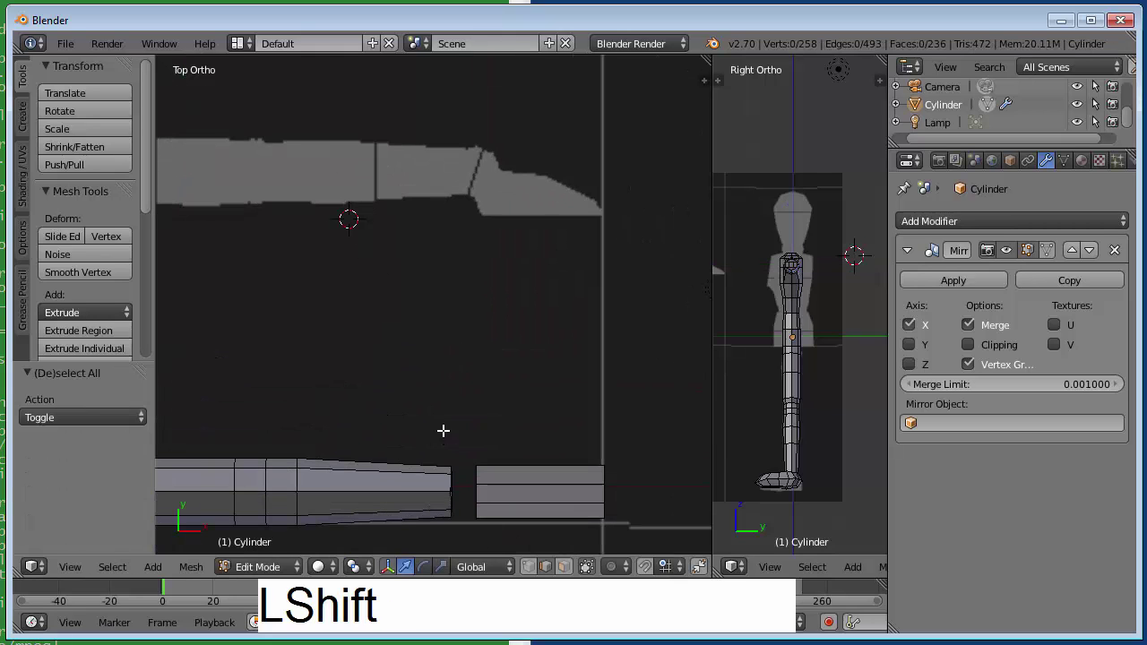
pyautogui.keyDown('shift'); pyautogui.moveTo(435, 359); pyautogui.dragTo(425, 135, button='middle'); pyautogui.keyUp('shift')
pyautogui.moveTo(486, 335); pyautogui.dragTo(543, 259, button='middle')
pyautogui.scroll(3, 514, 353)
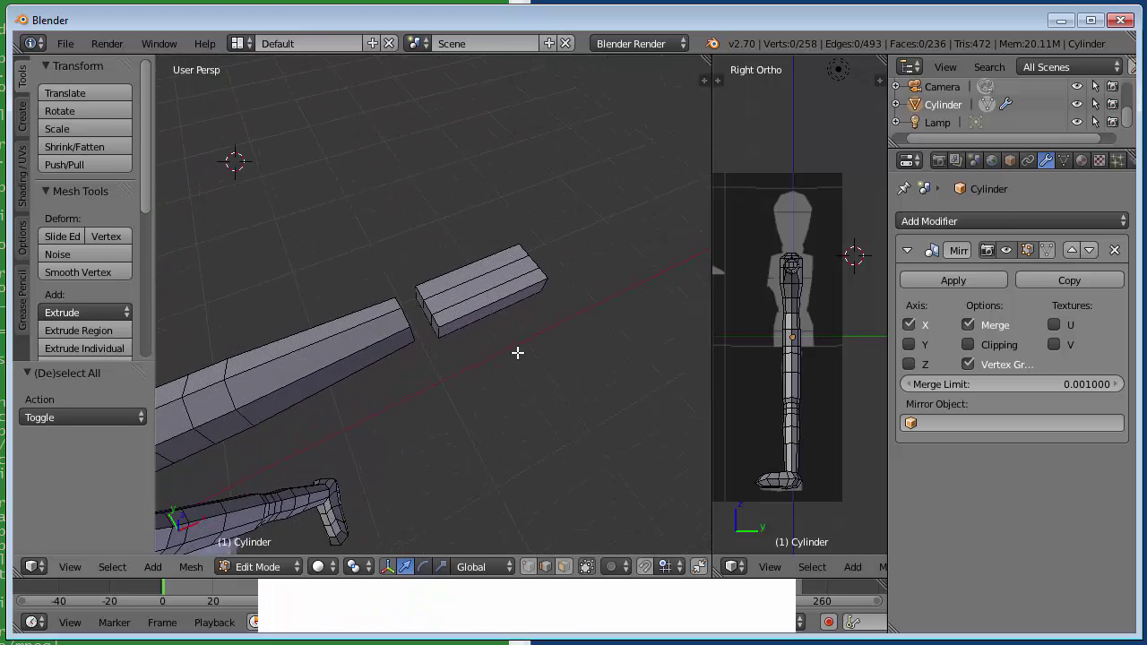
pyautogui.scroll(1, 517, 352)
pyautogui.hotkey('ctrl', 'Tab')
pyautogui.press('f')
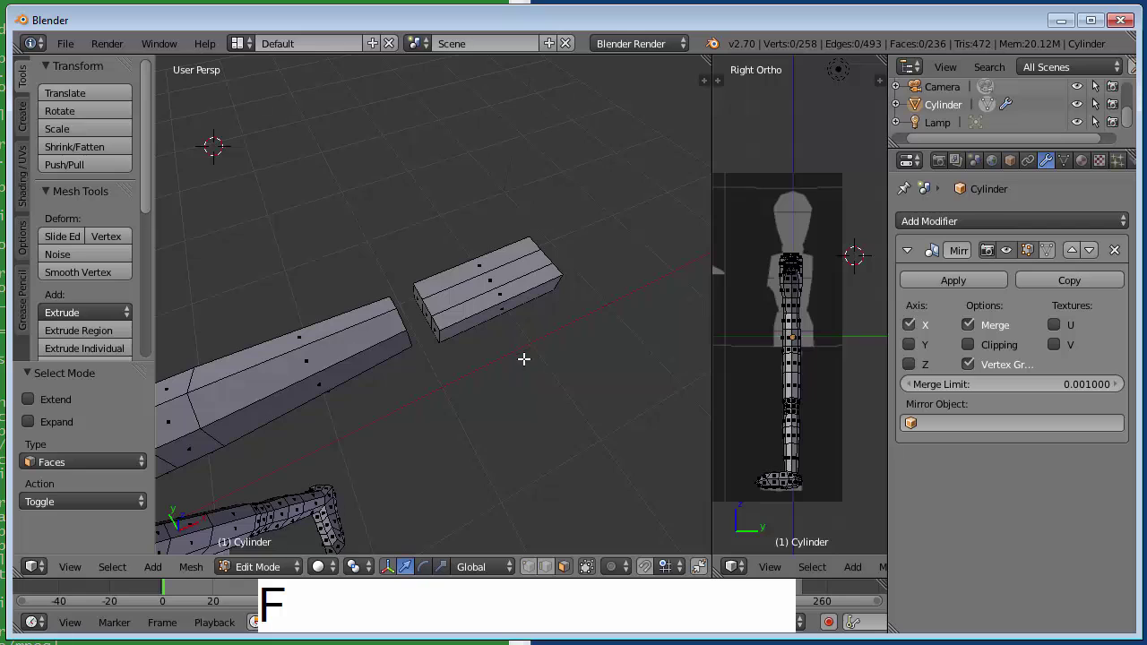
pyautogui.moveTo(525, 358); pyautogui.dragTo(548, 343, button='middle')
pyautogui.rightClick(391, 328)
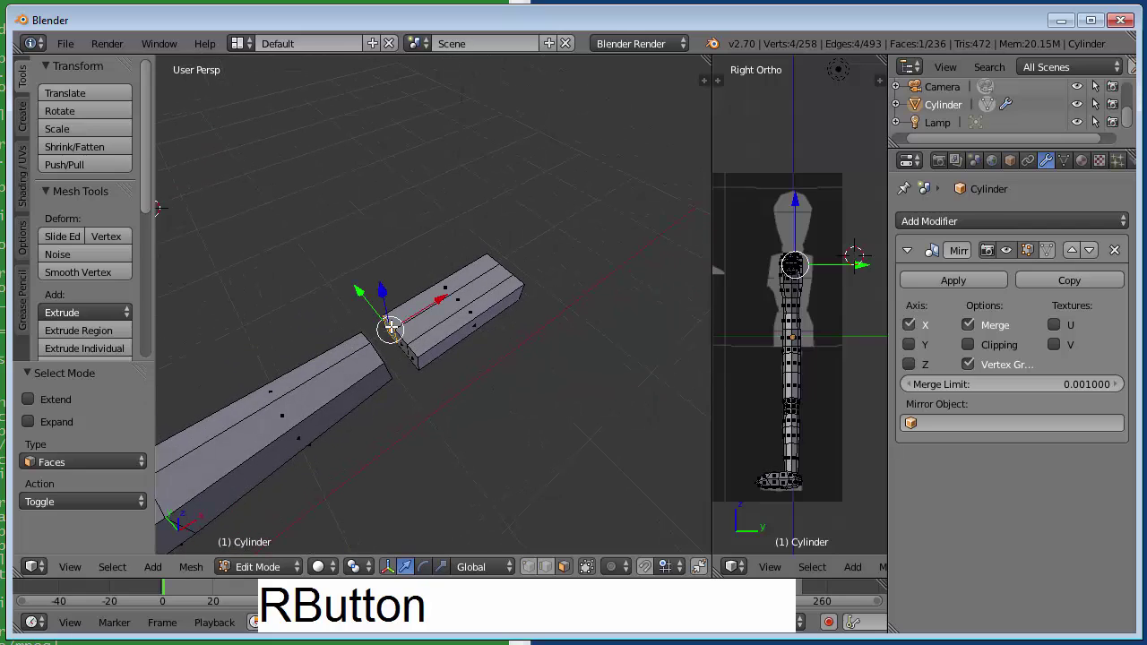
pyautogui.keyDown('shift'); pyautogui.rightClick(402, 339); pyautogui.keyUp('shift')
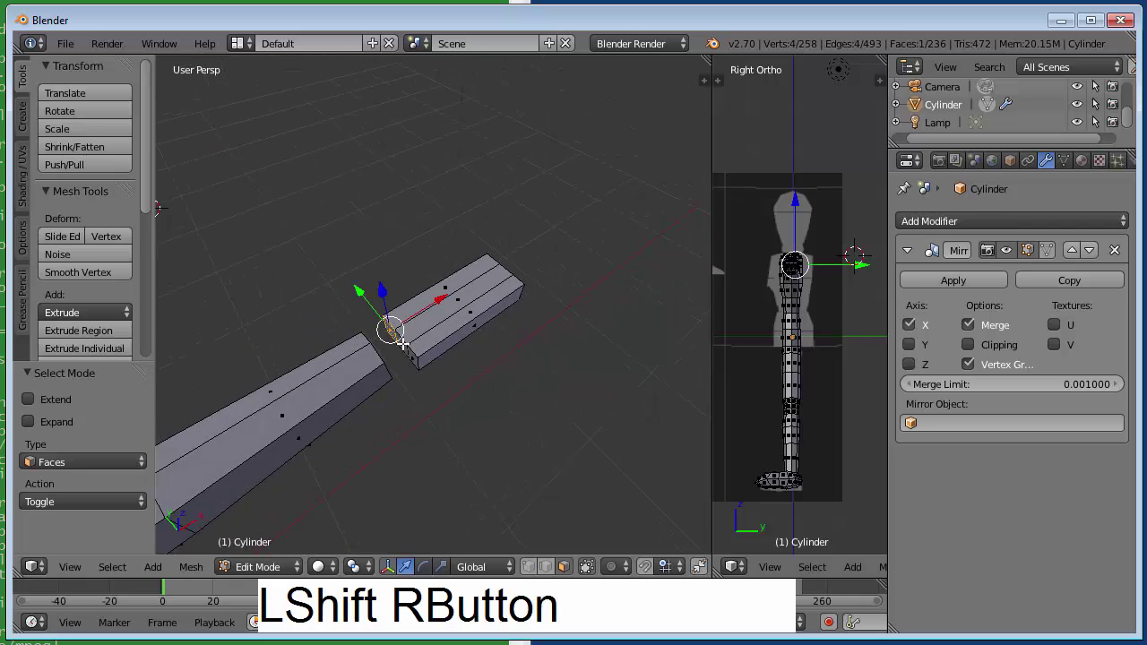
pyautogui.keyDown('shift'); pyautogui.rightClick(402, 345); pyautogui.keyUp('shift')
pyautogui.keyDown('shift'); pyautogui.rightClick(409, 353); pyautogui.keyUp('shift')
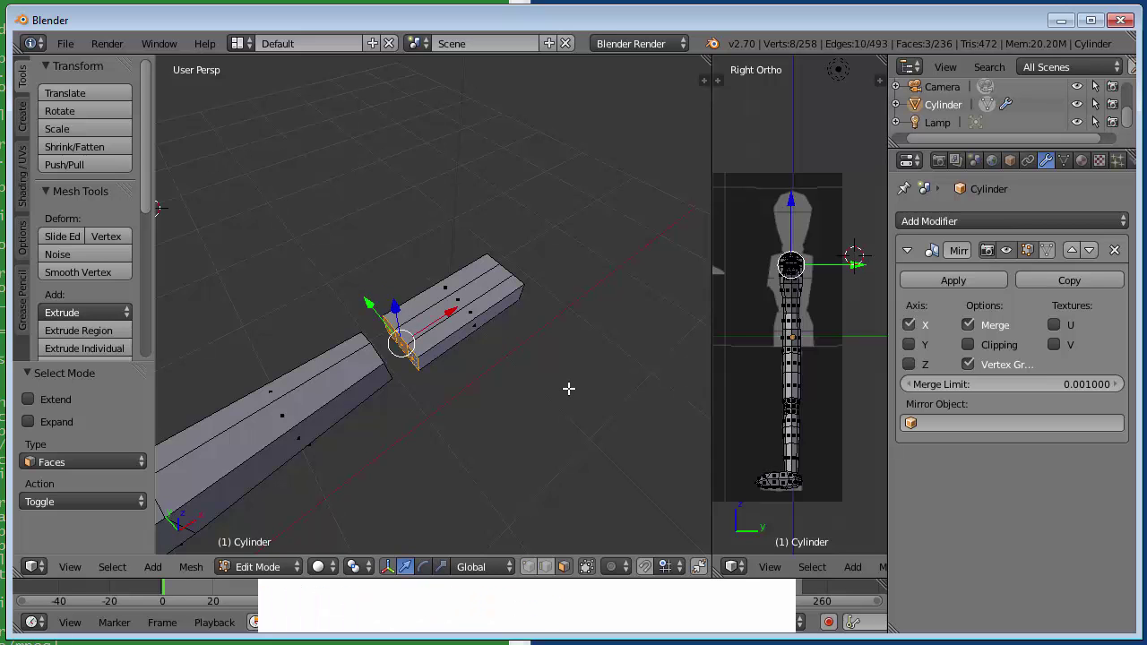
pyautogui.press('x')
pyautogui.press('f')
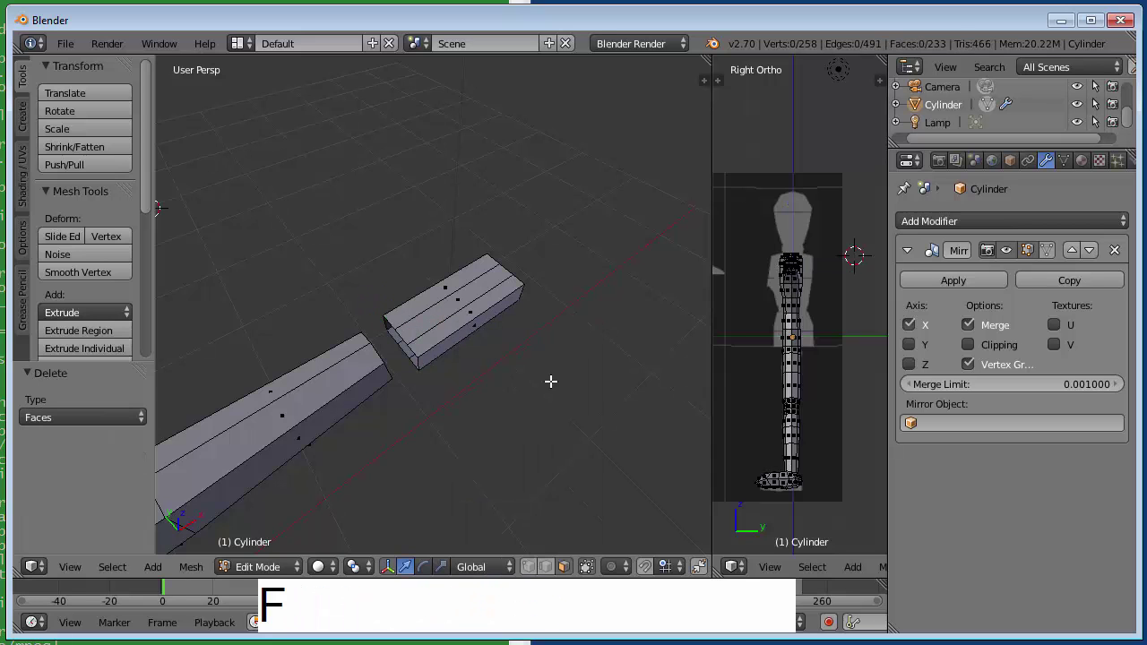
# Step: In edge select mode, select a top edge of the wrist opening and the facing front top edge of the hand block's open end
pyautogui.moveTo(550, 384); pyautogui.dragTo(515, 380, button='middle')
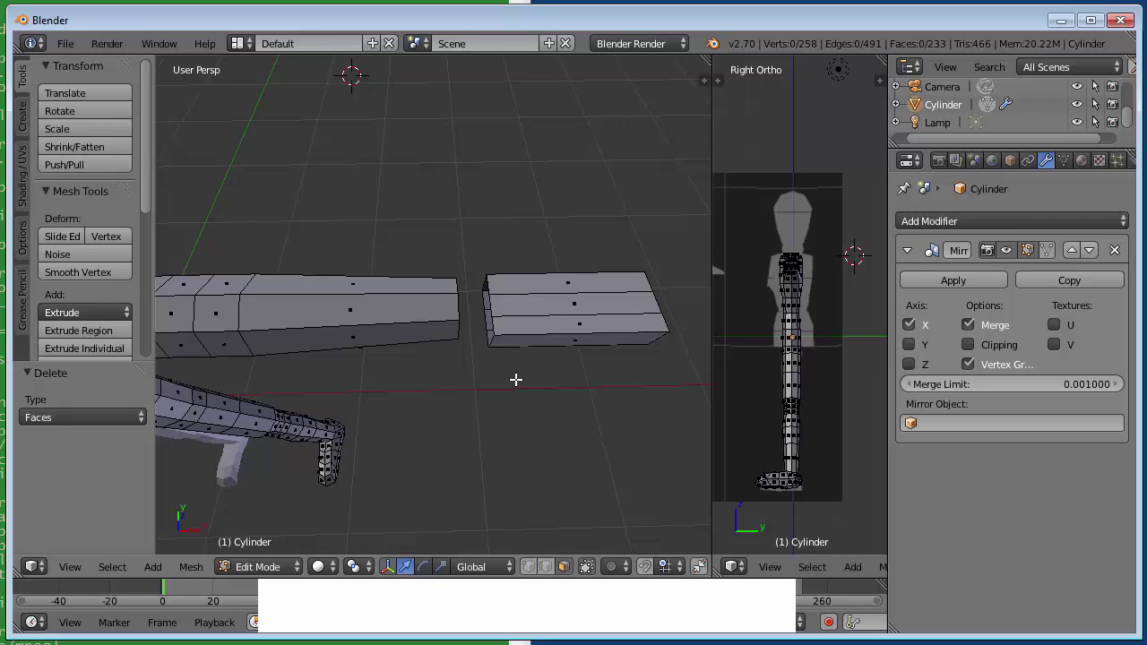
pyautogui.moveTo(516, 380); pyautogui.dragTo(514, 381, button='middle')
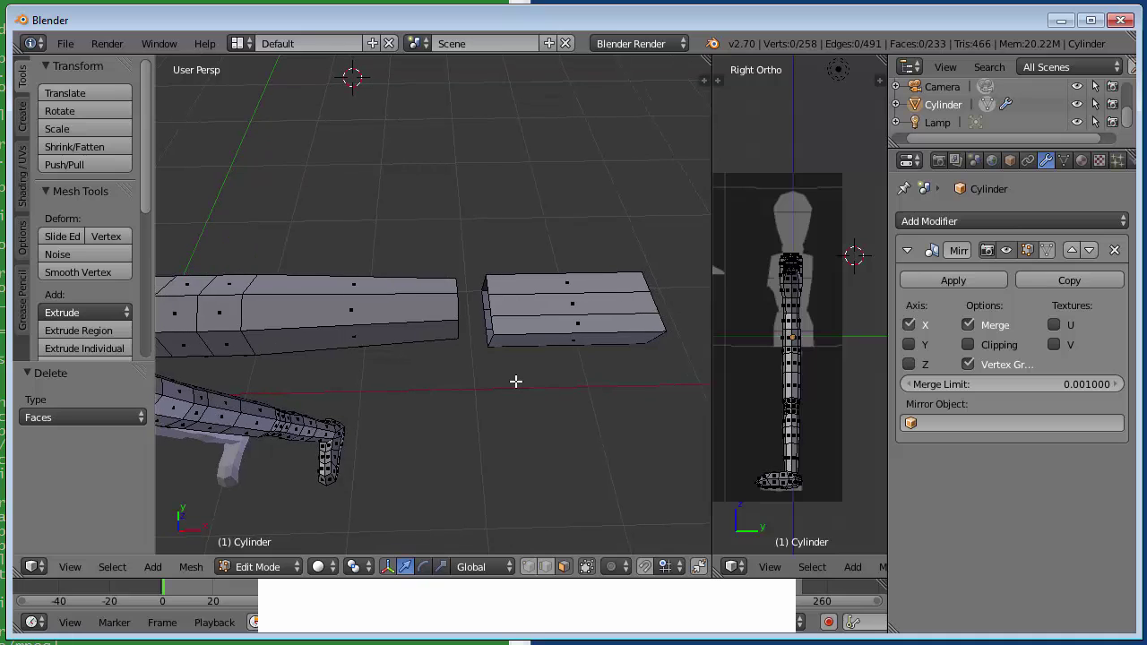
pyautogui.press('l')
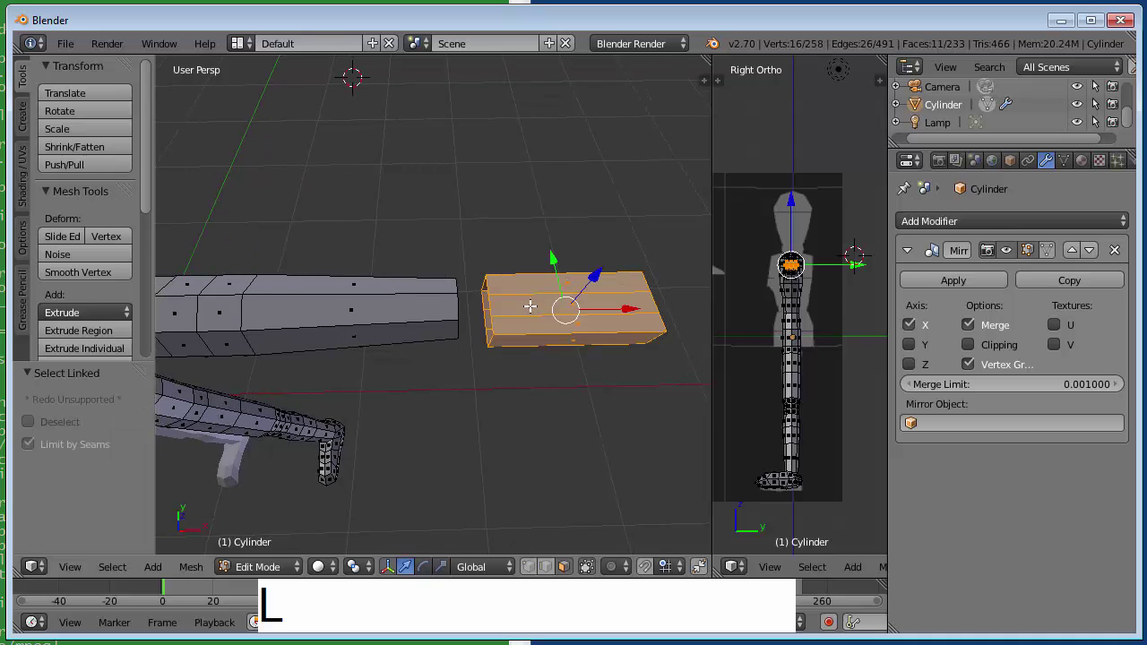
pyautogui.press('KP_Decimal')
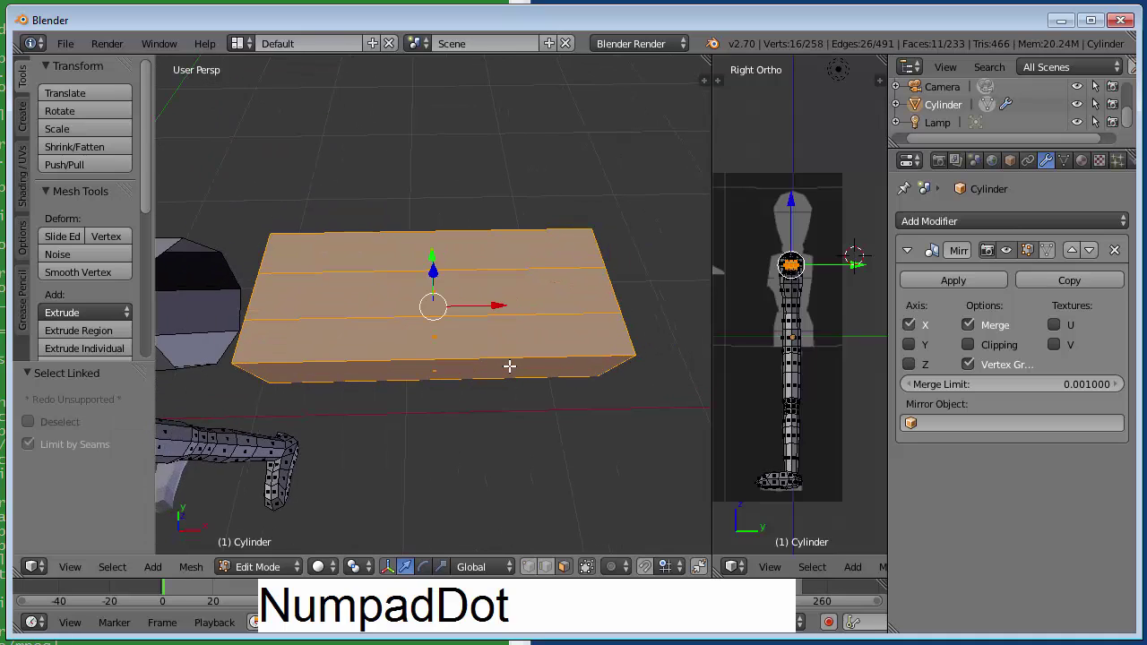
pyautogui.scroll(-8, 509, 365)
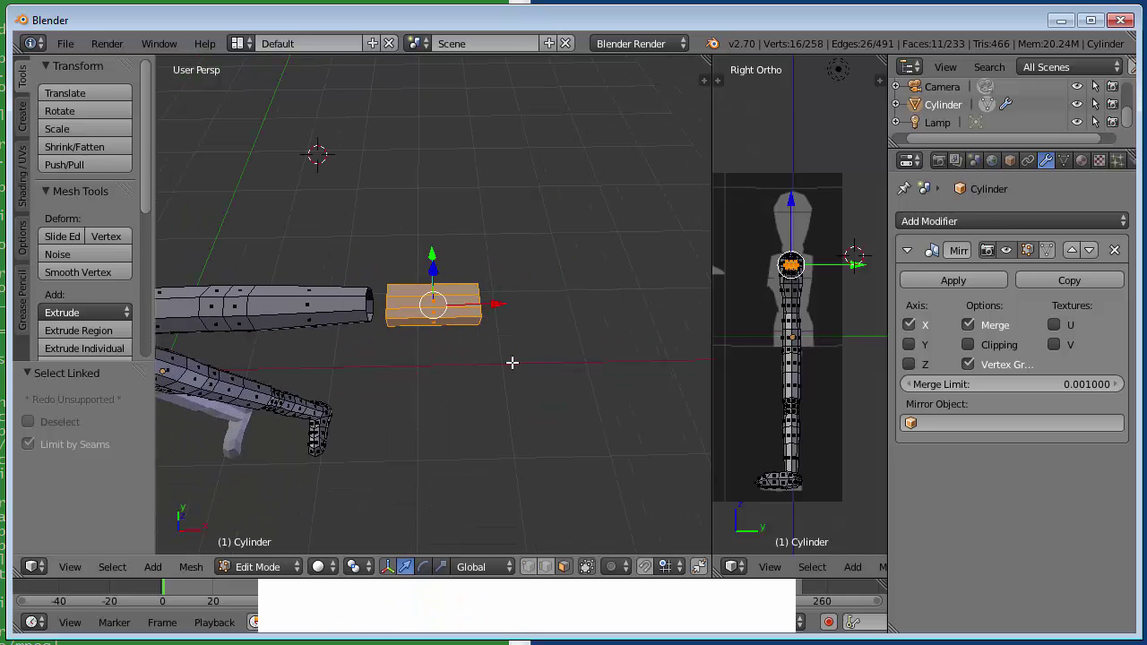
pyautogui.press('a')
pyautogui.scroll(4, 379, 347)
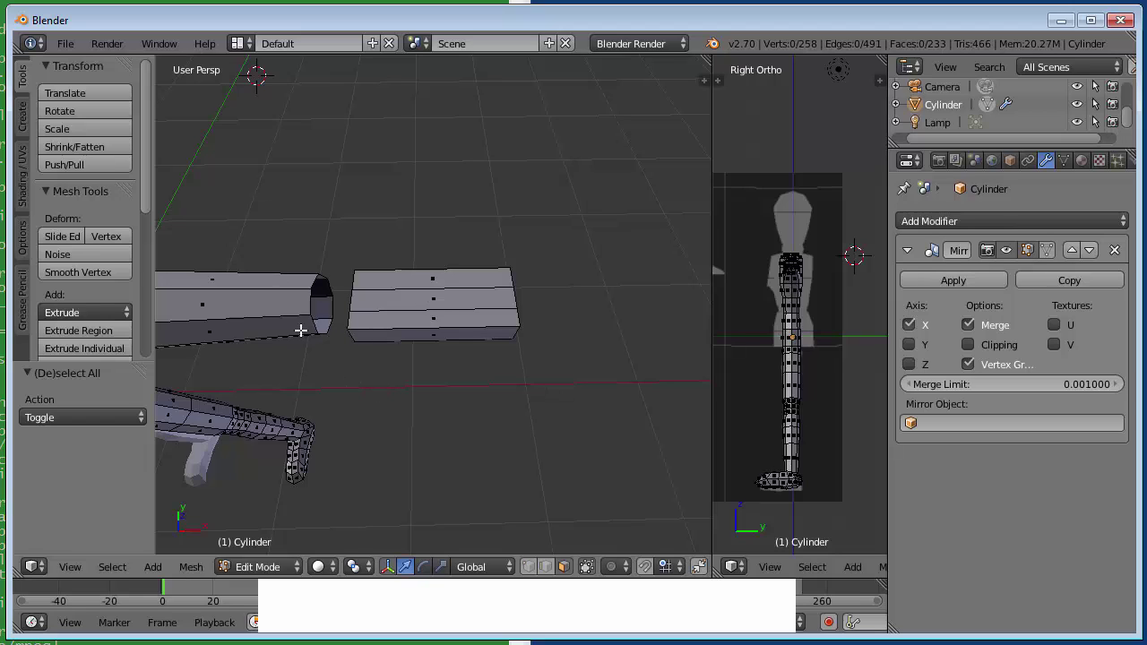
pyautogui.moveTo(381, 320)
pyautogui.mouseDown(button='middle')
pyautogui.moveTo(522, 302)
pyautogui.moveTo(463, 260)
pyautogui.moveTo(377, 287)
pyautogui.moveTo(373, 312)
pyautogui.mouseUp(button='middle')
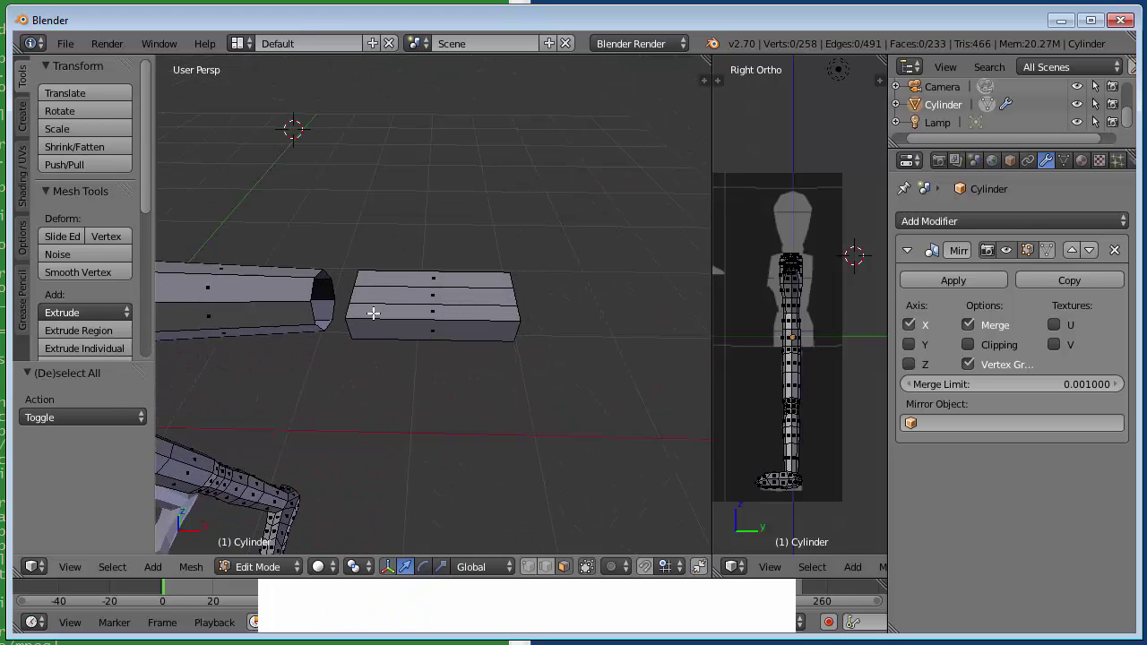
pyautogui.hotkey('ctrl', 'Tab')
pyautogui.press('e')
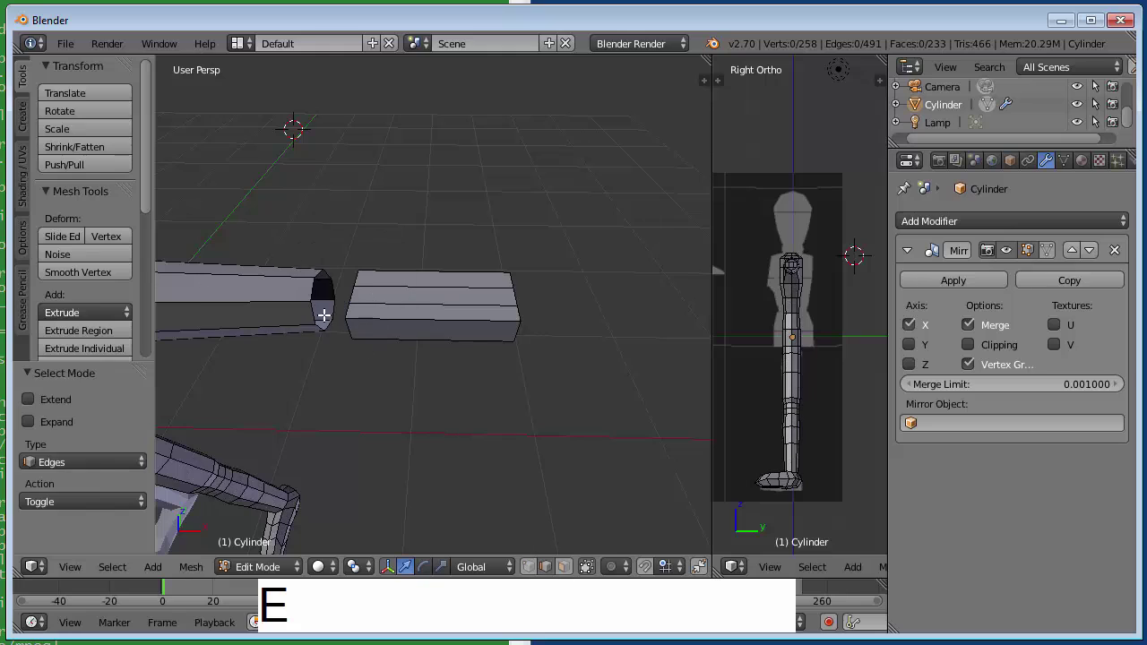
pyautogui.rightClick(309, 292)
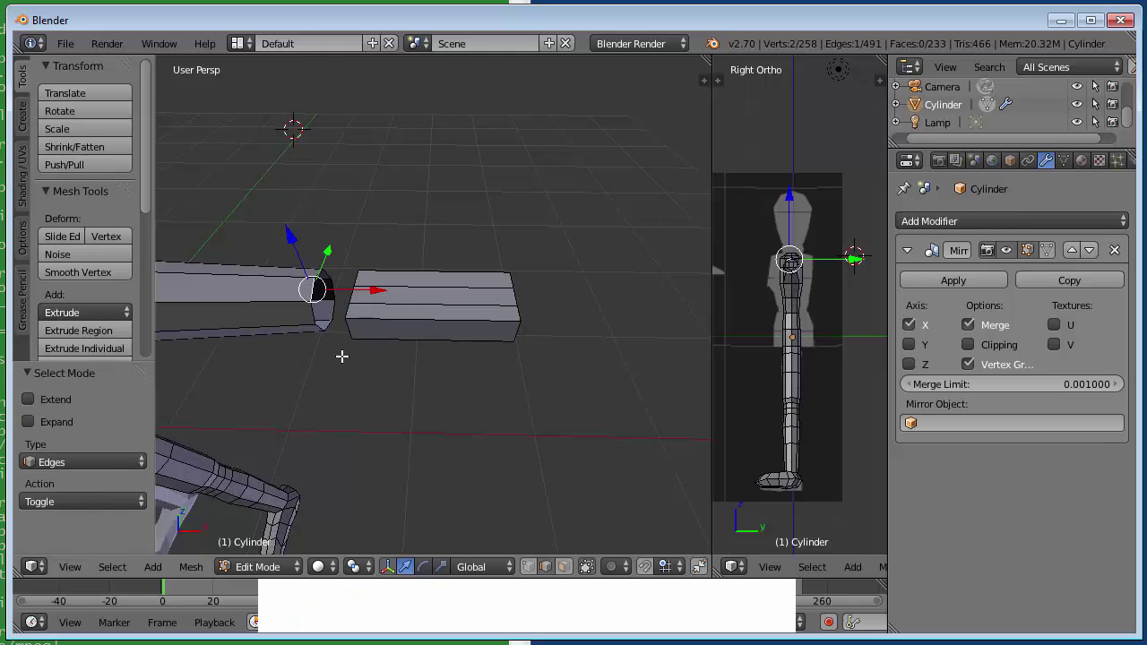
pyautogui.keyDown('shift'); pyautogui.rightClick(354, 310); pyautogui.keyUp('shift')
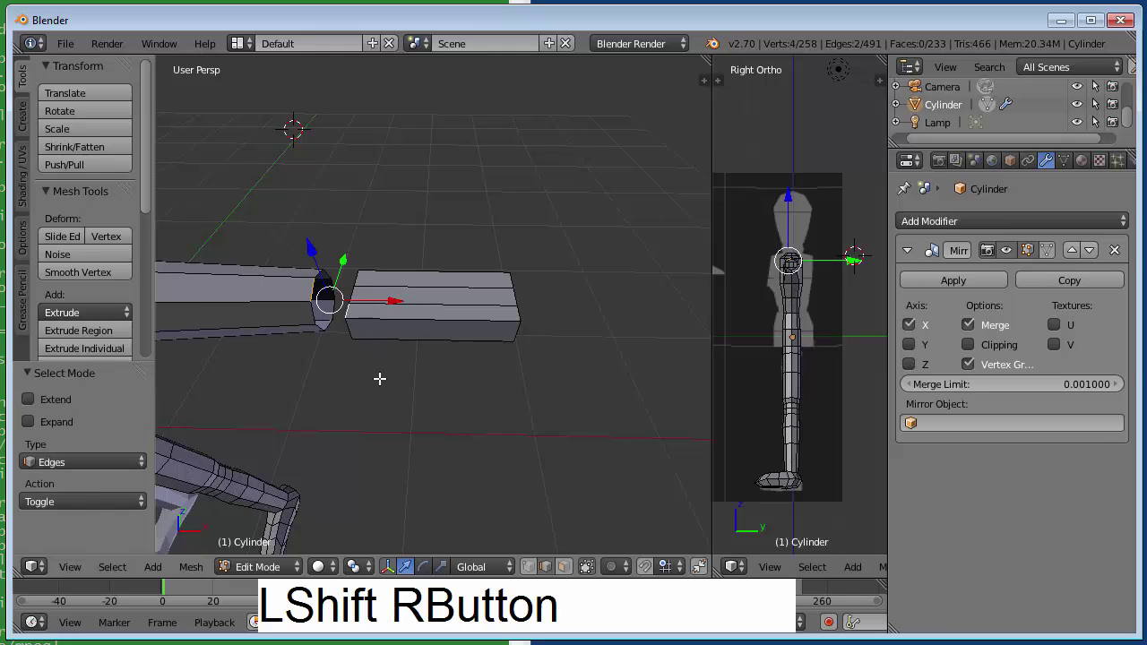
pyautogui.press('e')
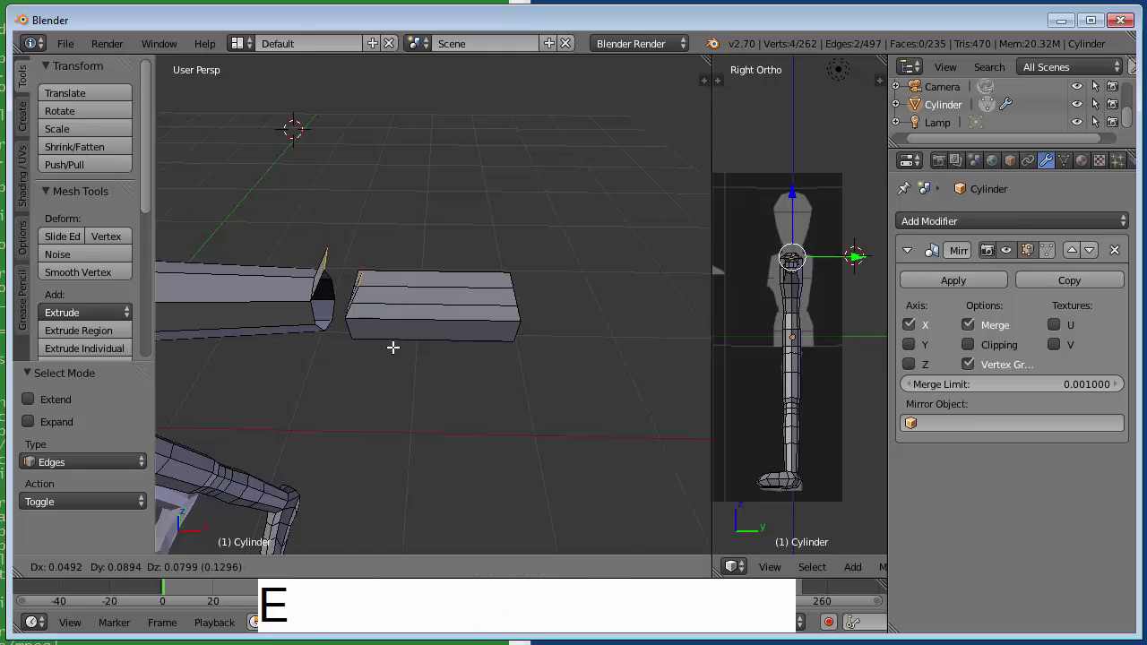
pyautogui.click(392, 347)
pyautogui.hotkey('ctrl', 'z')
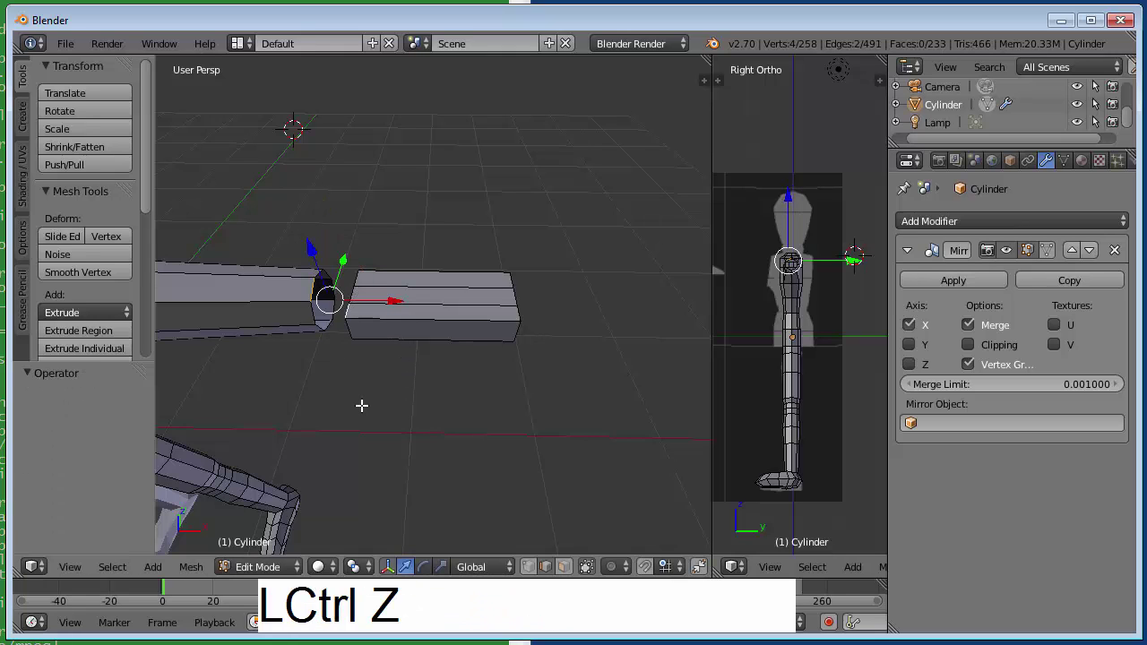
# Step: Fill a face between the selected edge pair, and another between the adjacent middle top edges of wrist and hand
pyautogui.press('f')
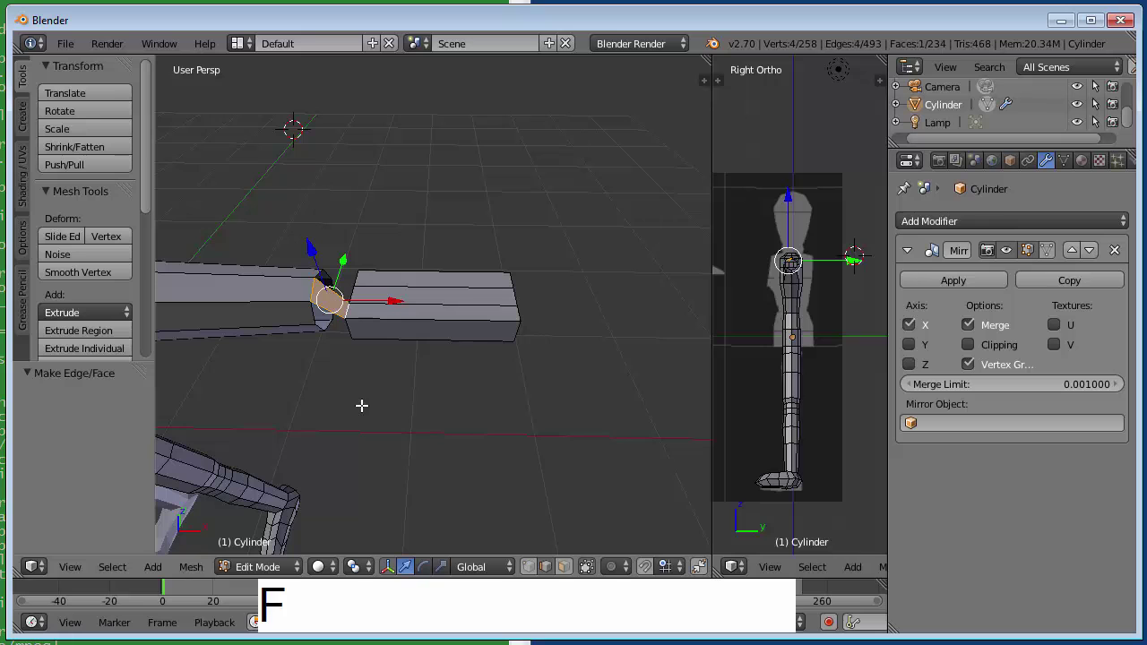
pyautogui.moveTo(397, 258); pyautogui.dragTo(408, 326, button='middle')
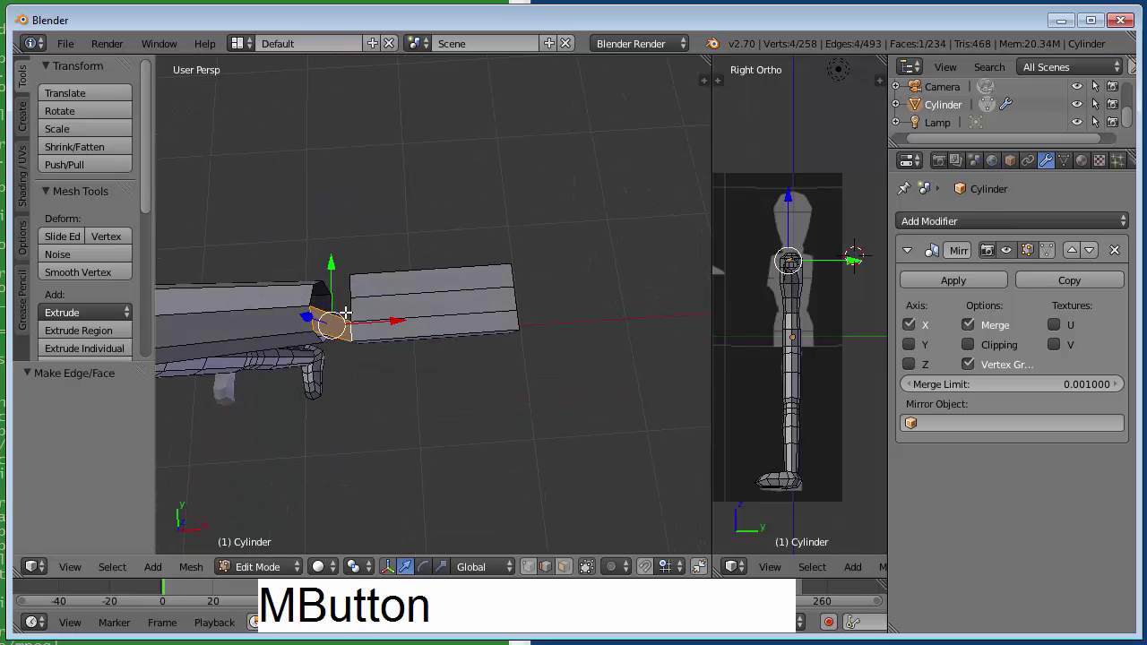
pyautogui.rightClick(307, 293)
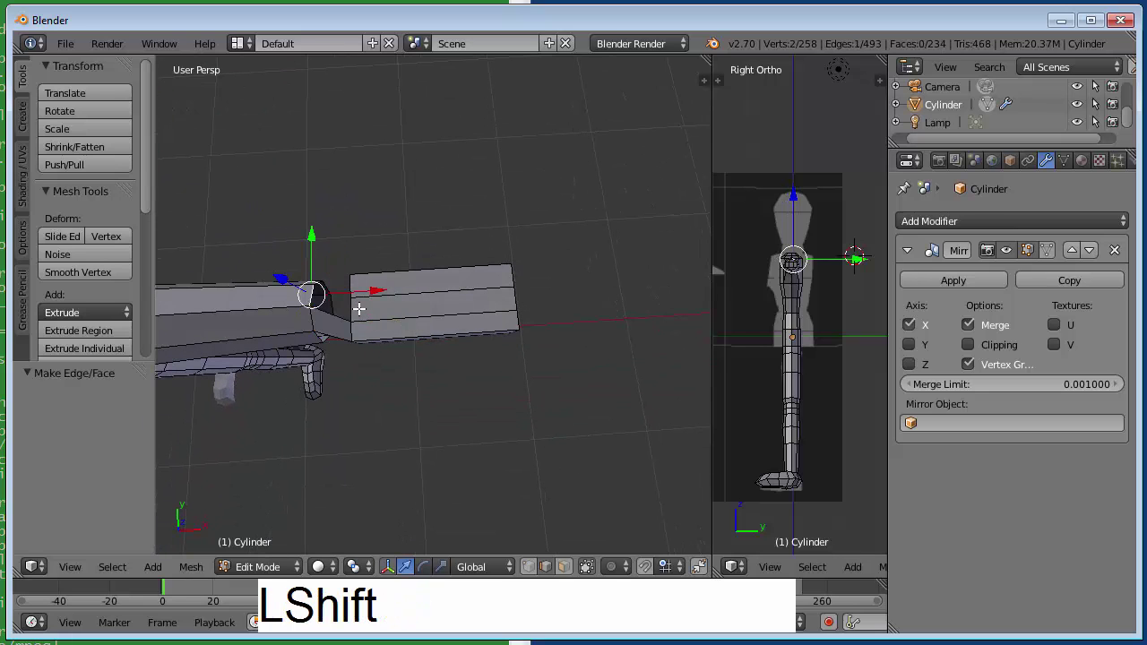
pyautogui.keyDown('shift'); pyautogui.rightClick(358, 310); pyautogui.keyUp('shift')
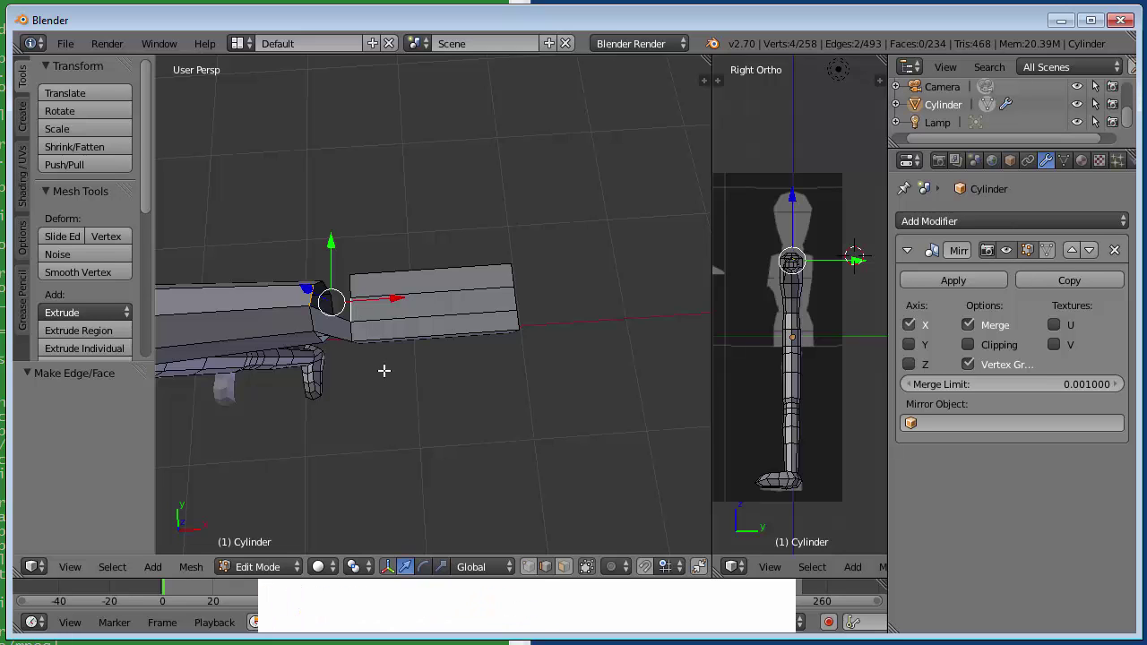
pyautogui.press('f')
# Step: Fill a third face between the remaining top edges of the wrist opening and the hand block
pyautogui.moveTo(391, 251); pyautogui.dragTo(330, 242, button='middle')
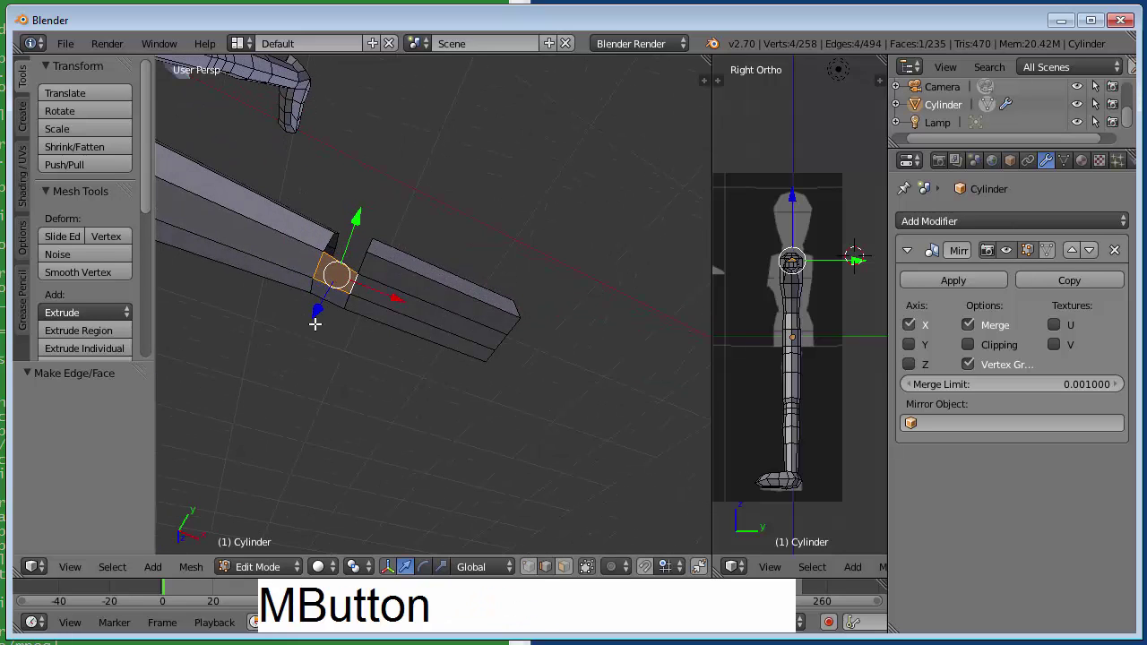
pyautogui.rightClick(330, 242)
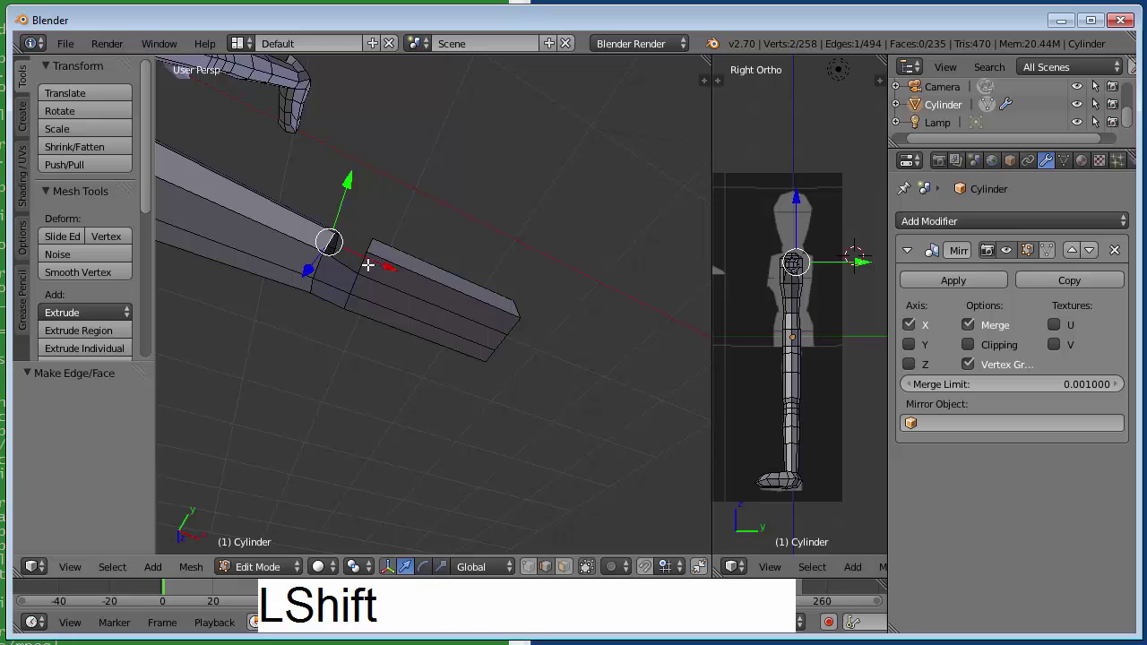
pyautogui.keyDown('shift'); pyautogui.rightClick(367, 265); pyautogui.keyUp('shift')
pyautogui.press('f')
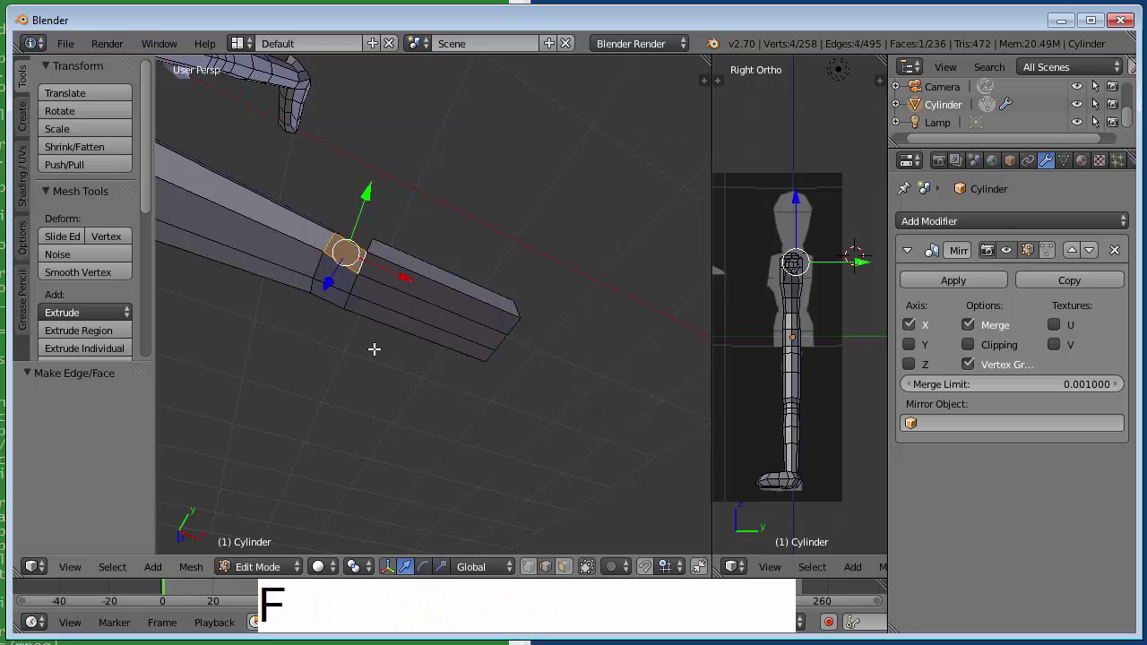
# Step: Fill a face between the vertical edge on the back side of the hand block and the matching wrist edge
pyautogui.moveTo(374, 350); pyautogui.dragTo(511, 329, button='middle')
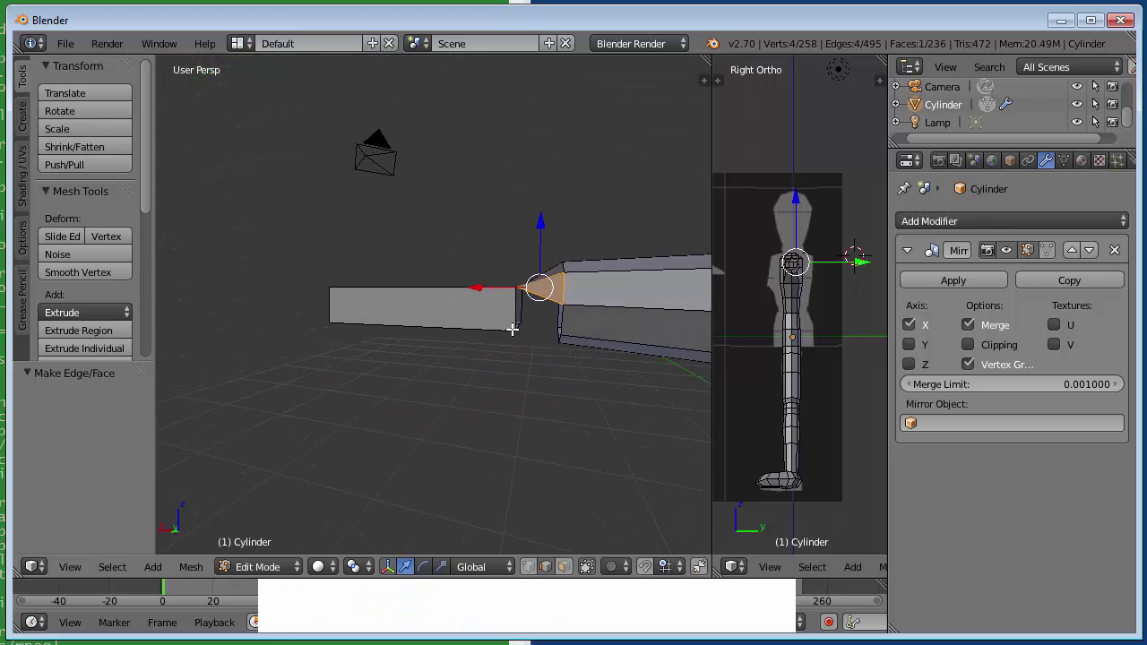
pyautogui.rightClick(513, 314)
pyautogui.keyDown('shift'); pyautogui.rightClick(562, 324); pyautogui.keyUp('shift')
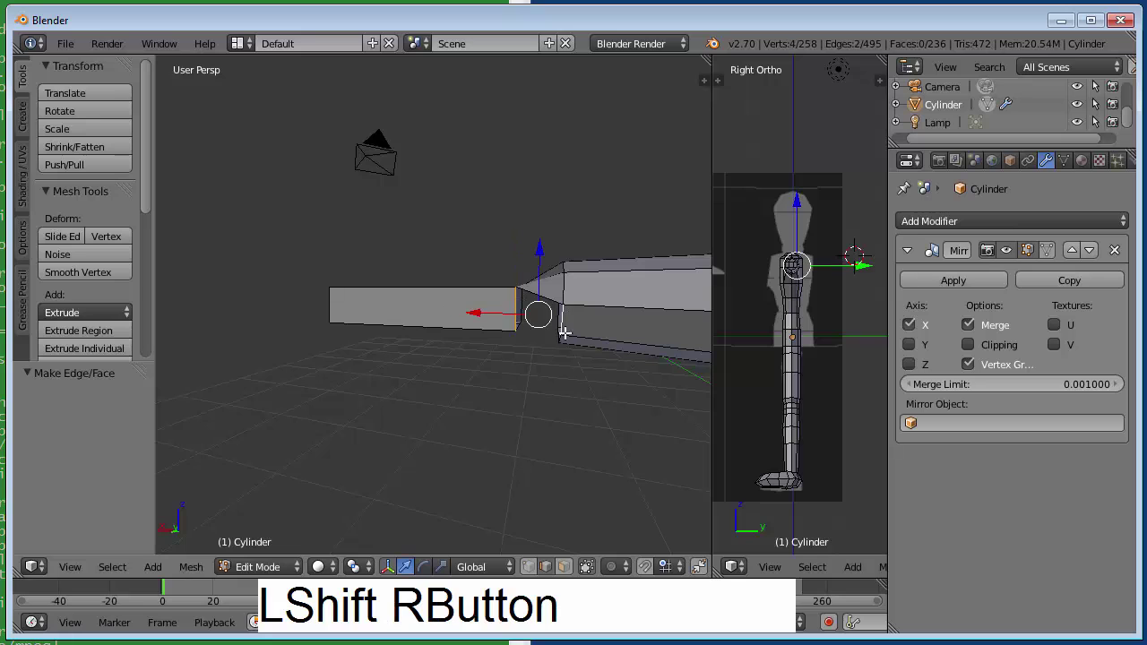
pyautogui.press('f')
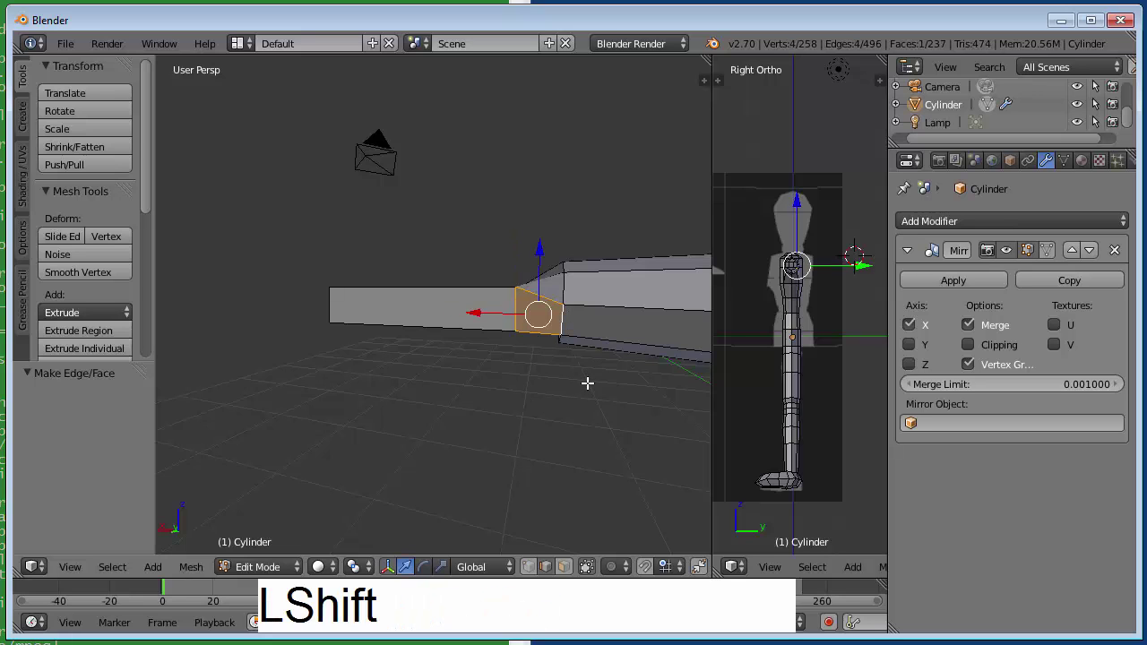
pyautogui.moveTo(586, 382); pyautogui.dragTo(573, 209, button='middle')
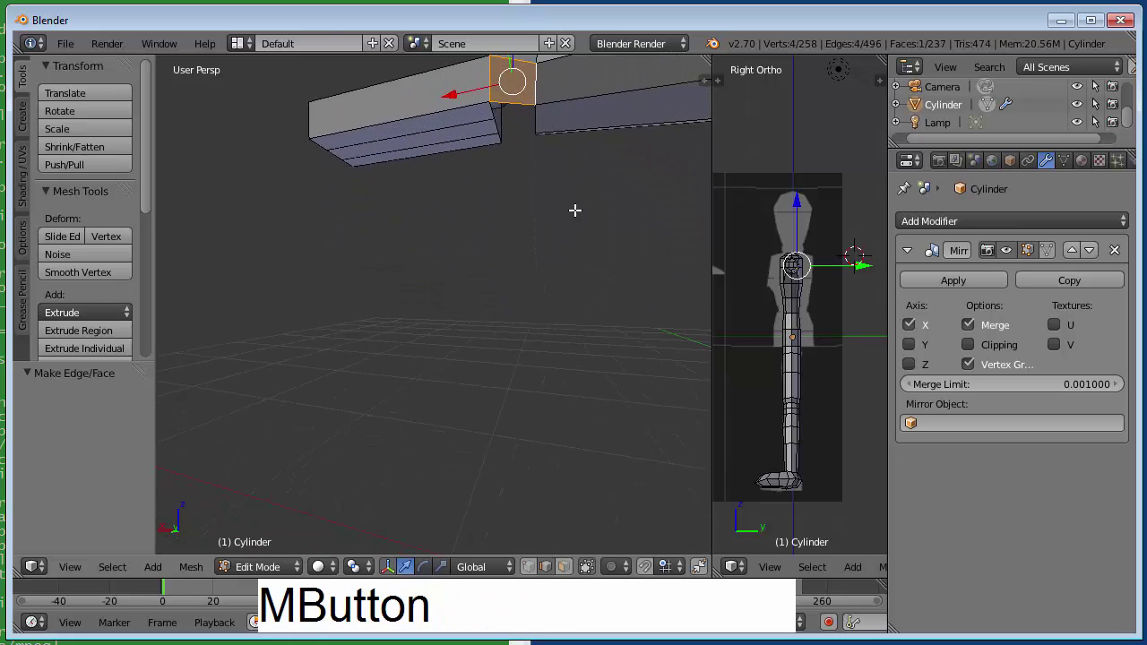
# Step: Fill a face between the rearmost underside edge of the hand block's open end and the matching wrist edge
pyautogui.rightClick(491, 110)
pyautogui.keyDown('shift'); pyautogui.rightClick(539, 116); pyautogui.keyUp('shift')
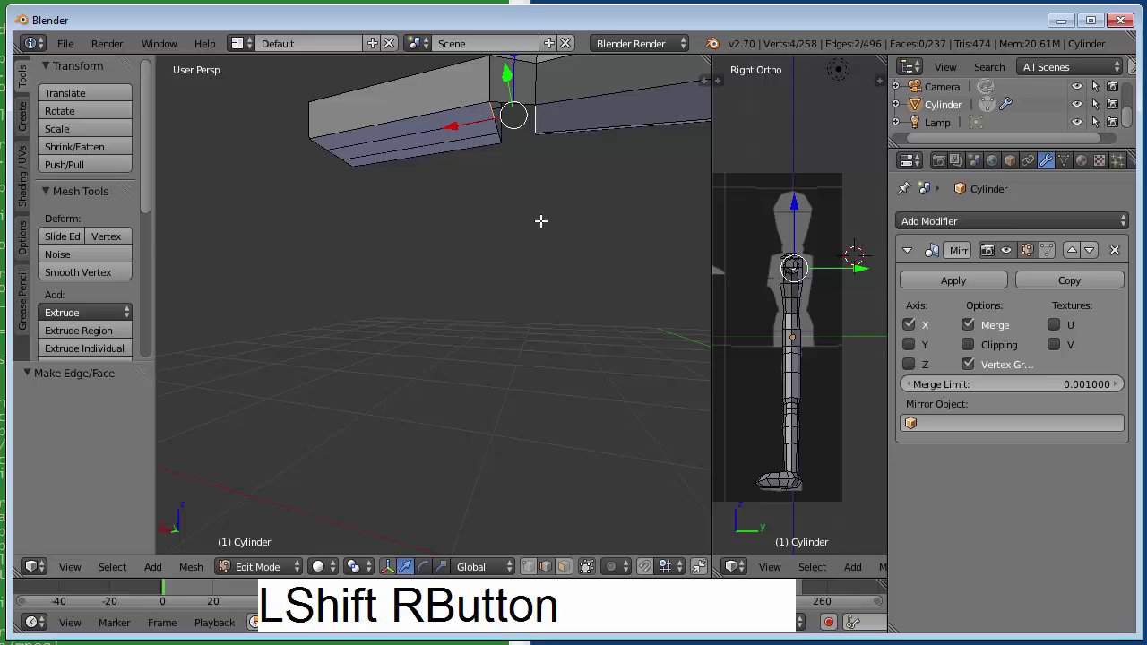
pyautogui.press('f')
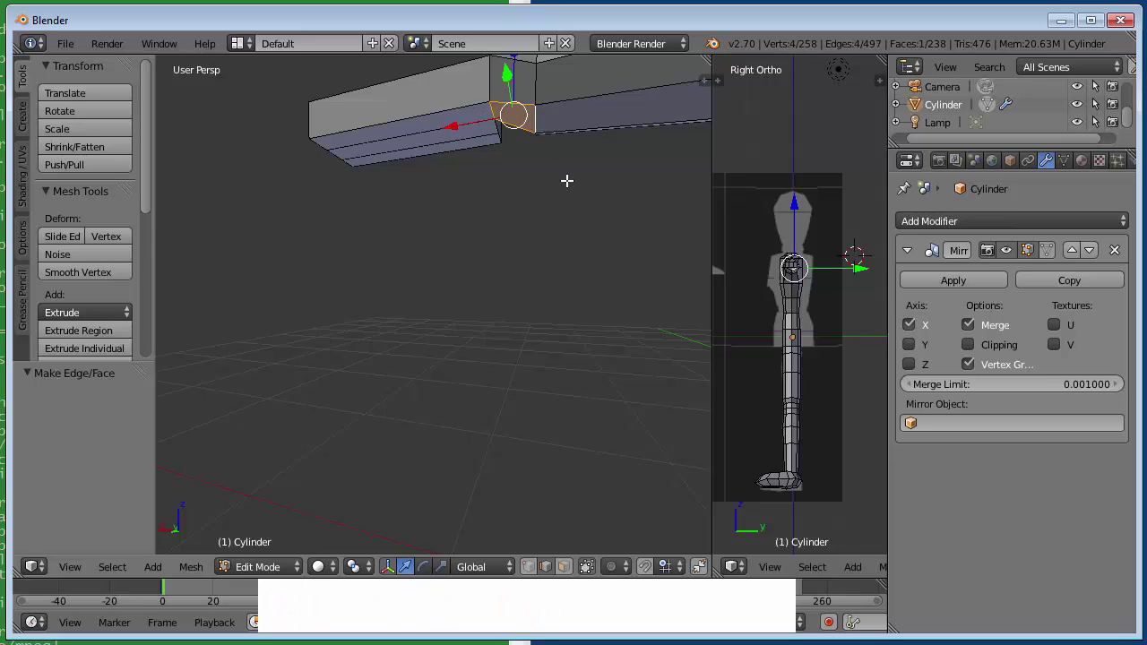
# Step: Fill a face between the middle underside edge of the wrist opening and the corresponding edge of the hand block
pyautogui.moveTo(567, 180); pyautogui.dragTo(625, 243, button='middle')
pyautogui.moveTo(475, 189); pyautogui.dragTo(425, 131, button='middle')
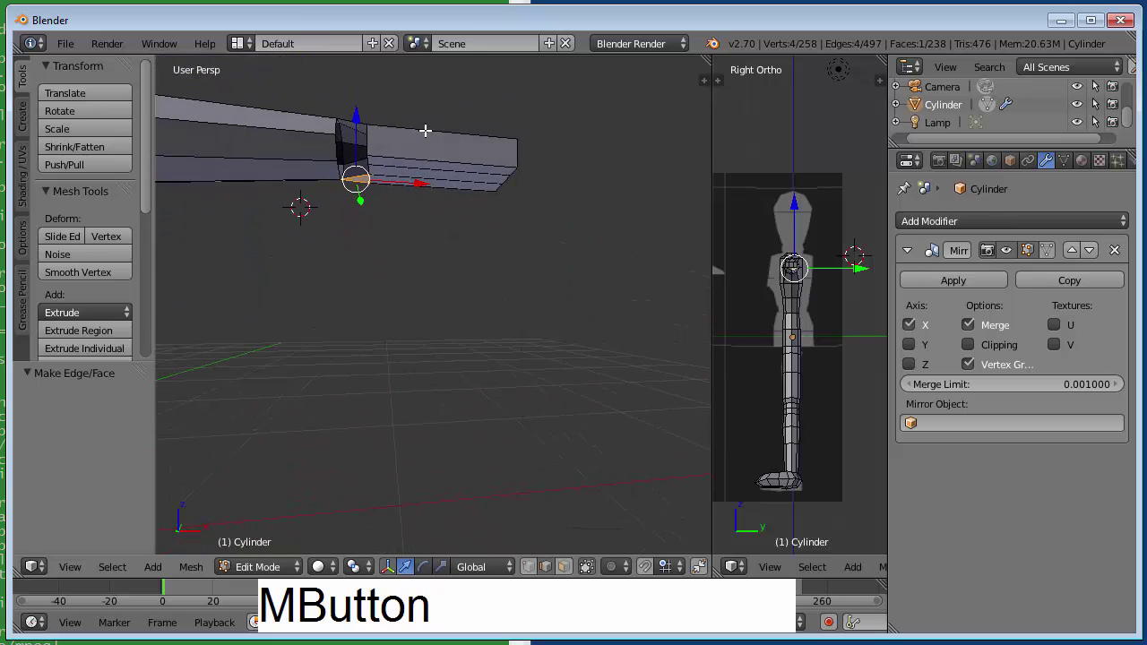
pyautogui.rightClick(333, 171)
pyautogui.scroll(2, 367, 214)
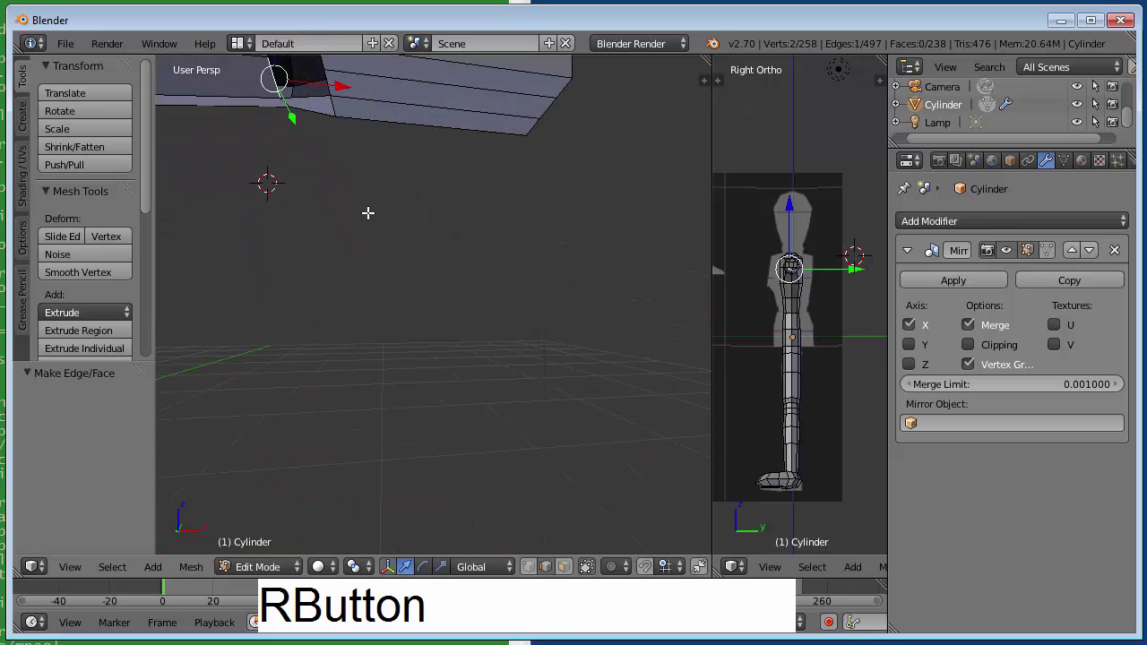
pyautogui.keyDown('shift'); pyautogui.moveTo(368, 214); pyautogui.dragTo(433, 294, button='middle'); pyautogui.keyUp('shift')
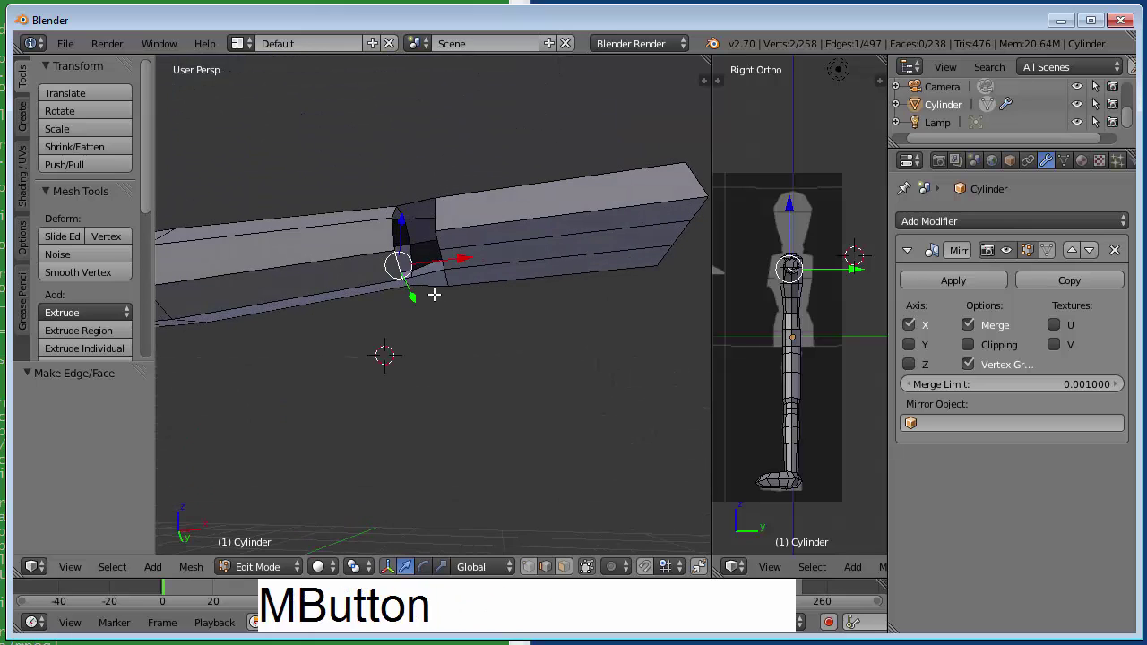
pyautogui.keyDown('shift'); pyautogui.rightClick(440, 258); pyautogui.keyUp('shift')
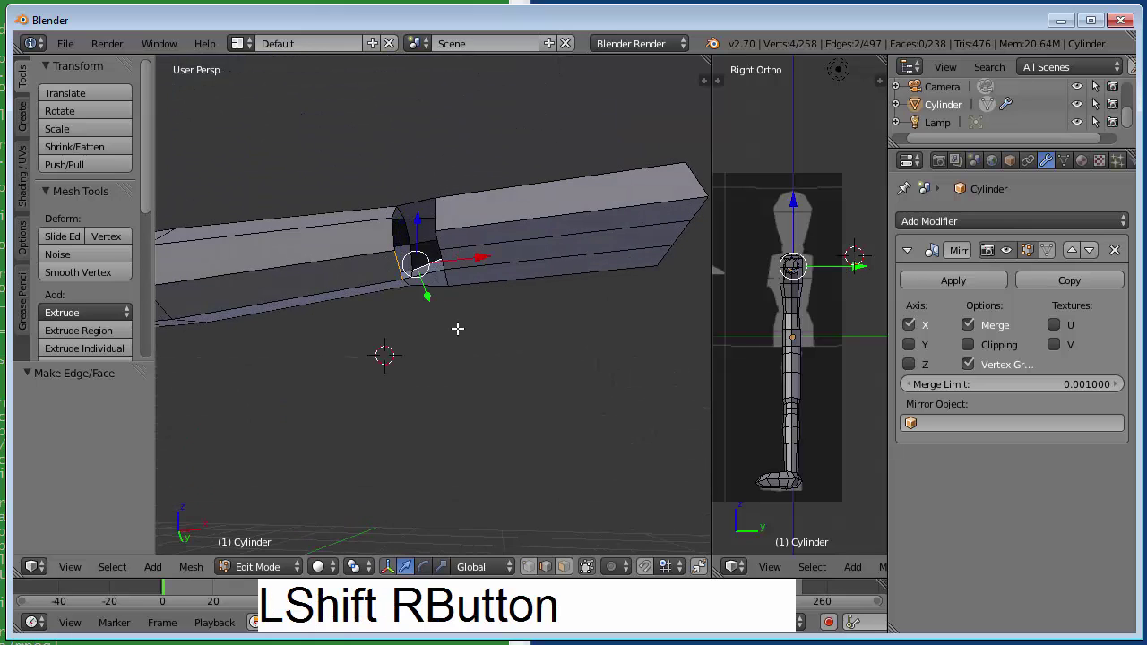
pyautogui.keyDown('shift'); pyautogui.rightClick(447, 266); pyautogui.keyUp('shift')
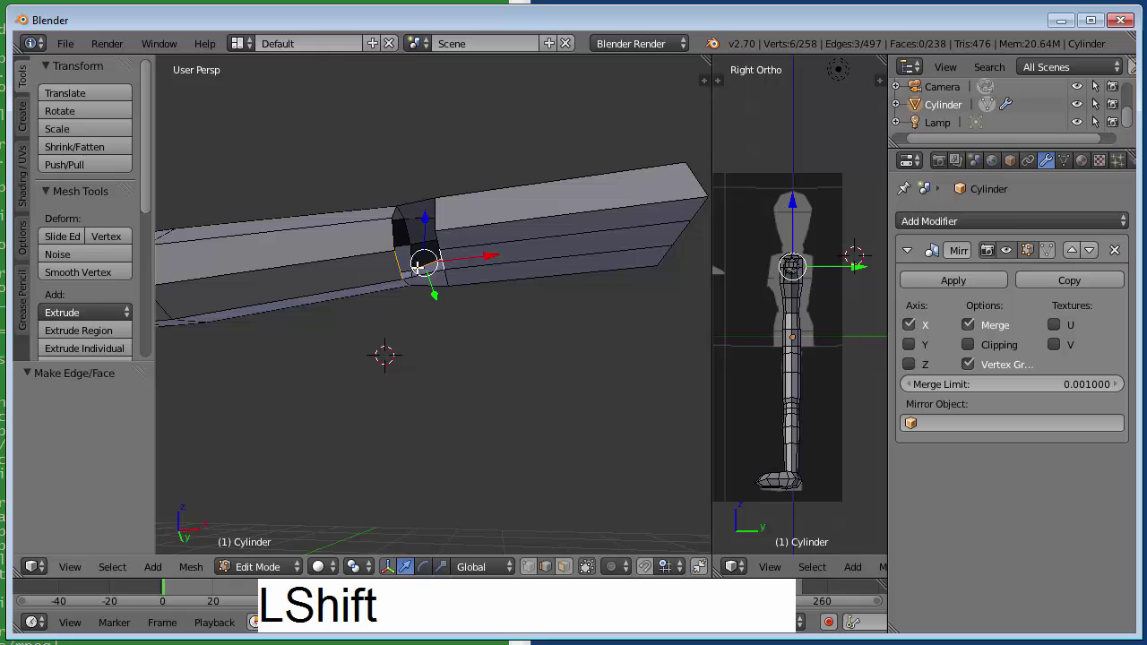
pyautogui.keyDown('shift'); pyautogui.rightClick(417, 263); pyautogui.keyUp('shift')
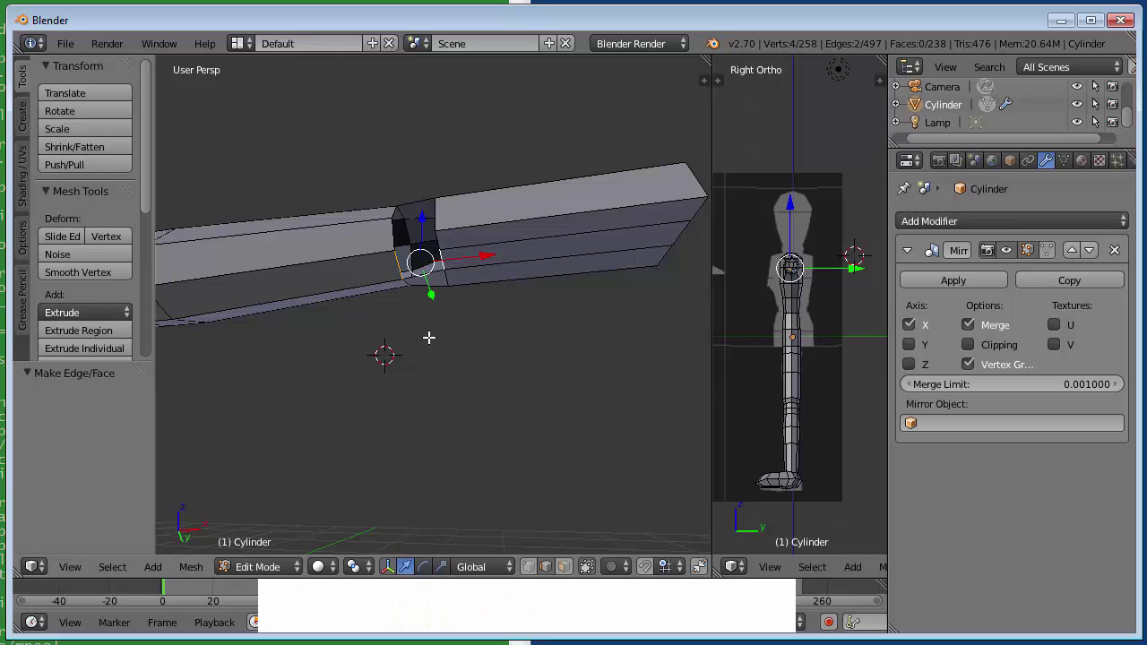
pyautogui.press('f')
# Step: Fill faces across the last underside gap and the remaining vertical front-side gap between wrist and hand
pyautogui.keyDown('shift'); pyautogui.rightClick(436, 244); pyautogui.keyUp('shift')
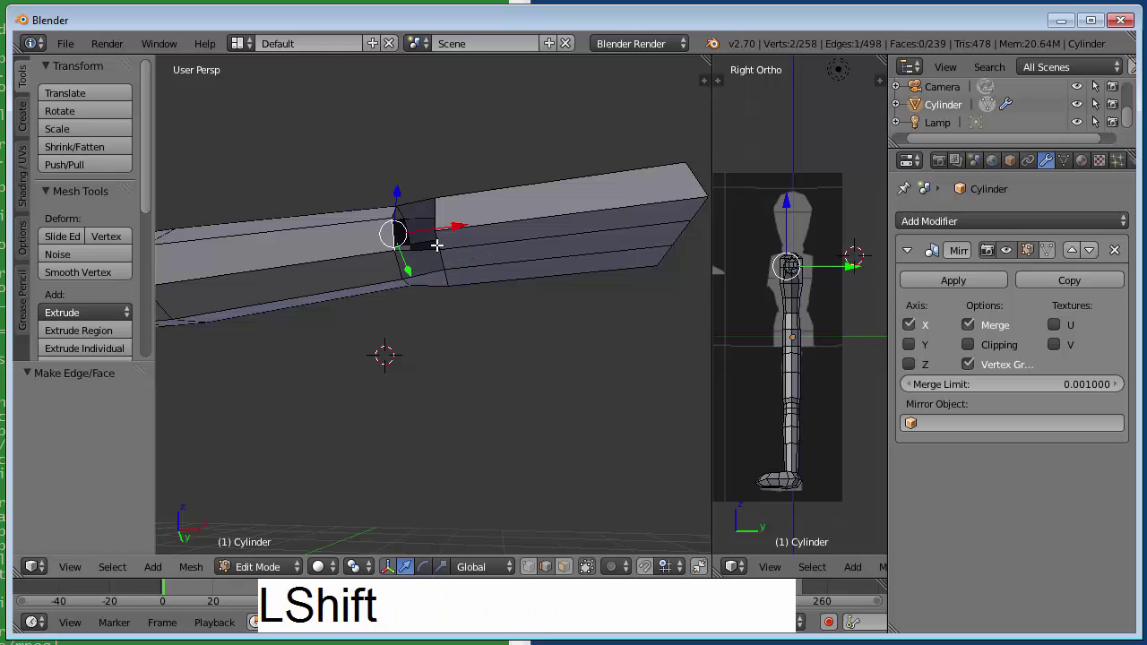
pyautogui.keyDown('shift'); pyautogui.rightClick(435, 240); pyautogui.keyUp('shift')
pyautogui.press('f')
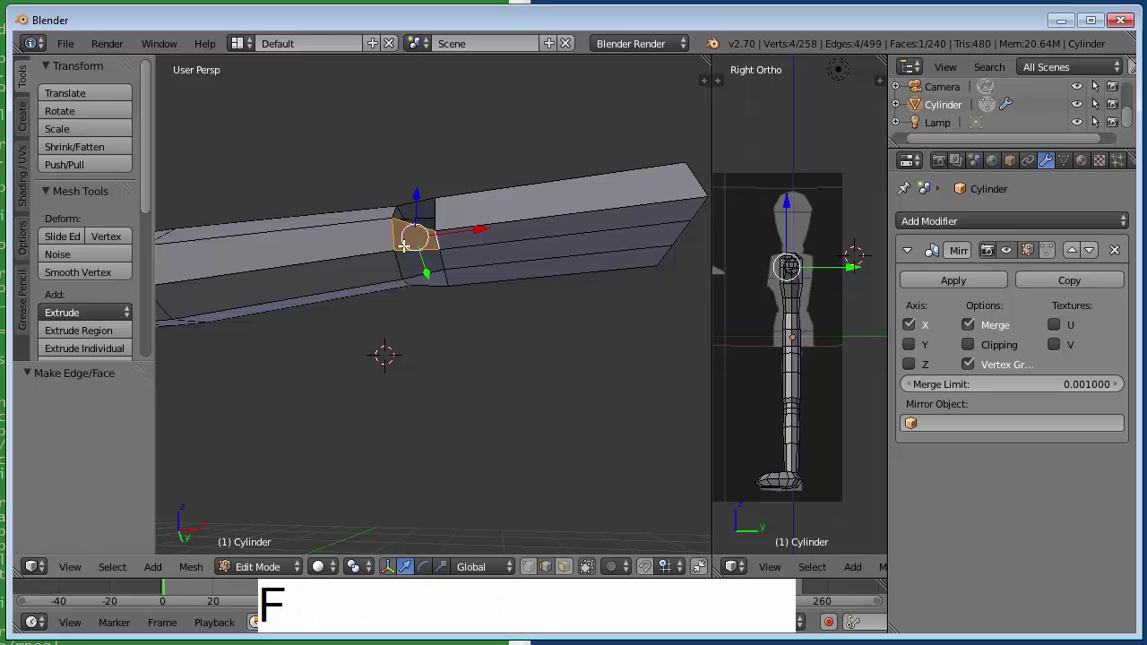
pyautogui.moveTo(389, 222); pyautogui.dragTo(379, 251, button='middle')
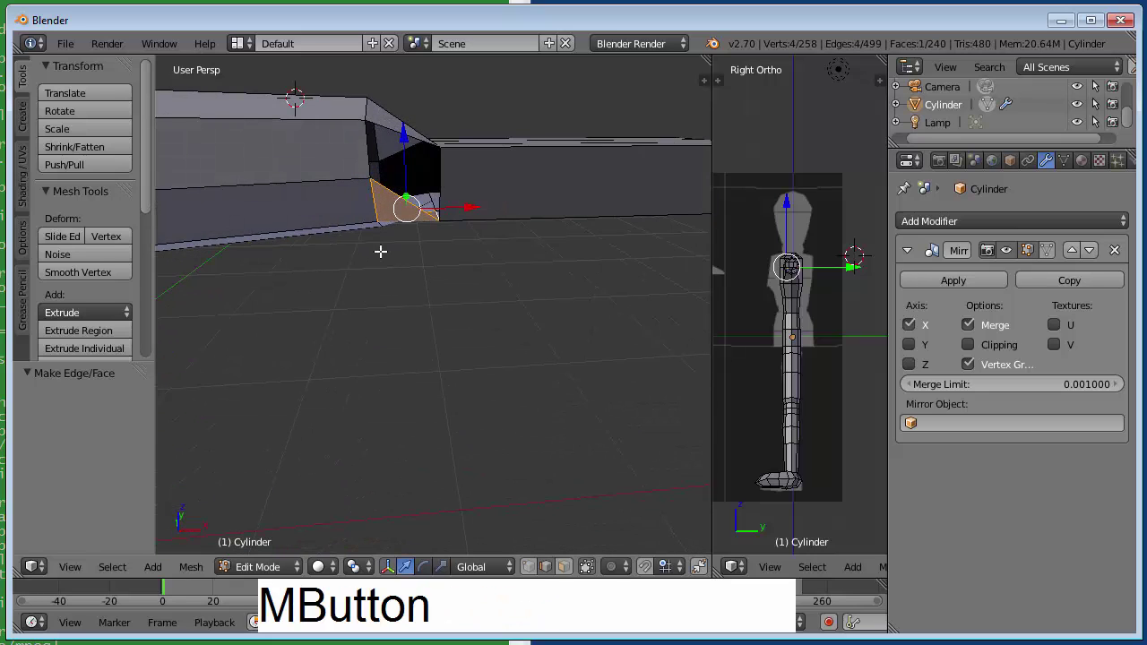
pyautogui.rightClick(364, 150)
pyautogui.keyDown('shift'); pyautogui.rightClick(440, 184); pyautogui.keyUp('shift')
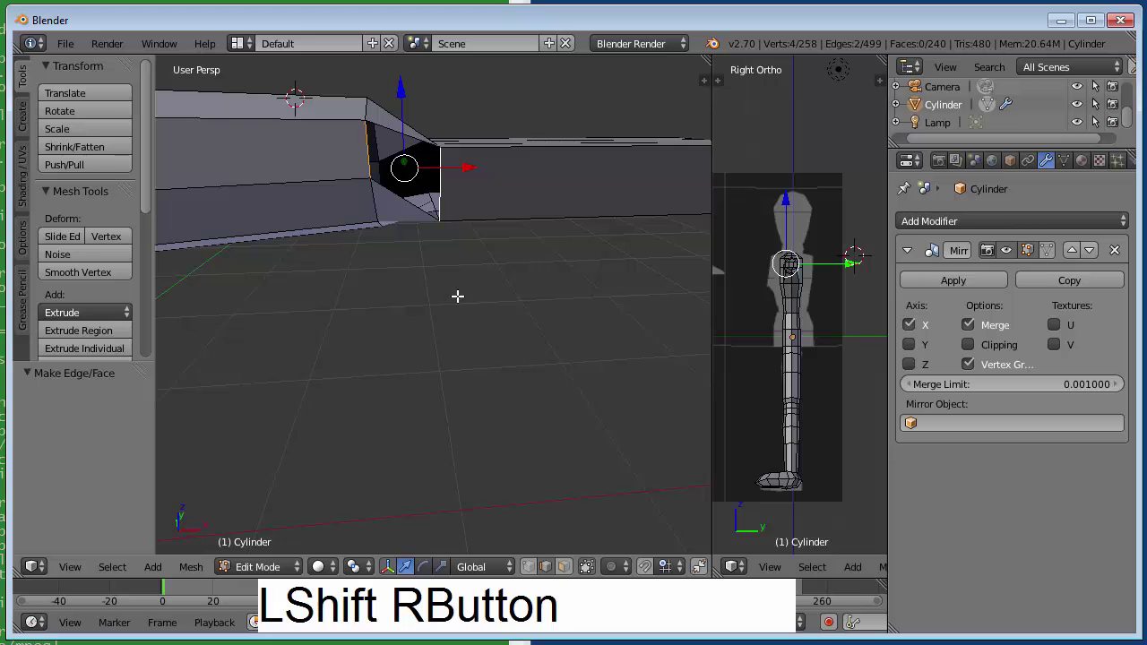
pyautogui.press('f')
# Step: In wireframe display and face select mode, clear the selection and box-select all faces of the hand block
pyautogui.scroll(-3, 456, 296)
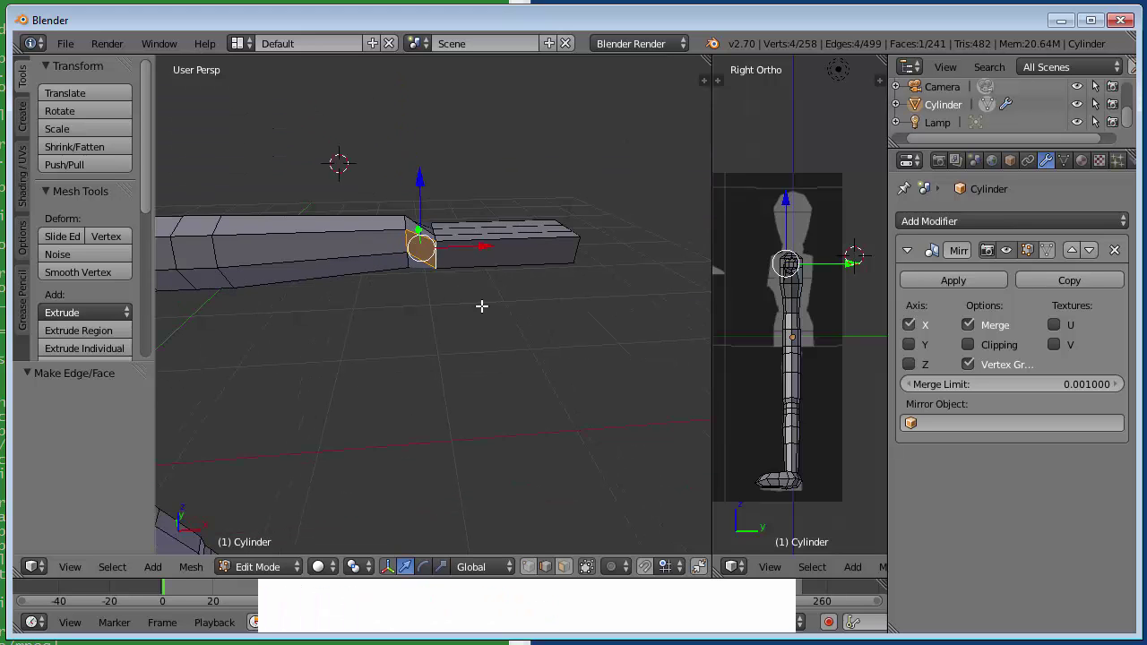
pyautogui.moveTo(481, 307)
pyautogui.mouseDown(button='middle')
pyautogui.moveTo(456, 286)
pyautogui.moveTo(446, 249)
pyautogui.moveTo(466, 312)
pyautogui.moveTo(453, 330)
pyautogui.mouseUp(button='middle')
pyautogui.press('z')
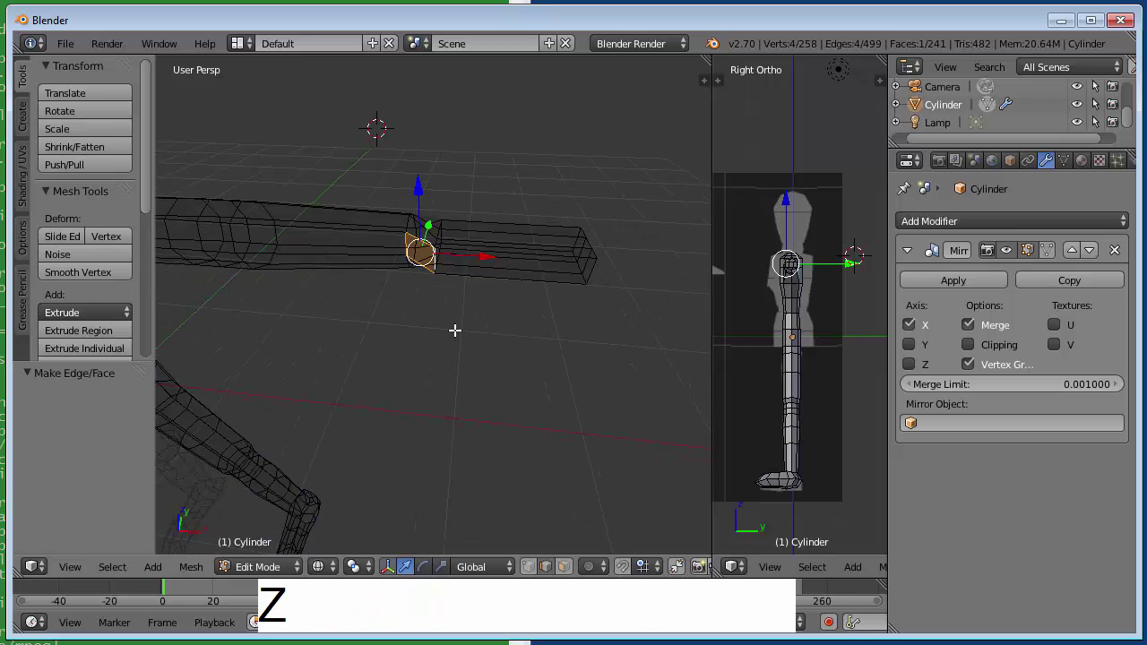
pyautogui.hotkey('ctrl', 'Tab')
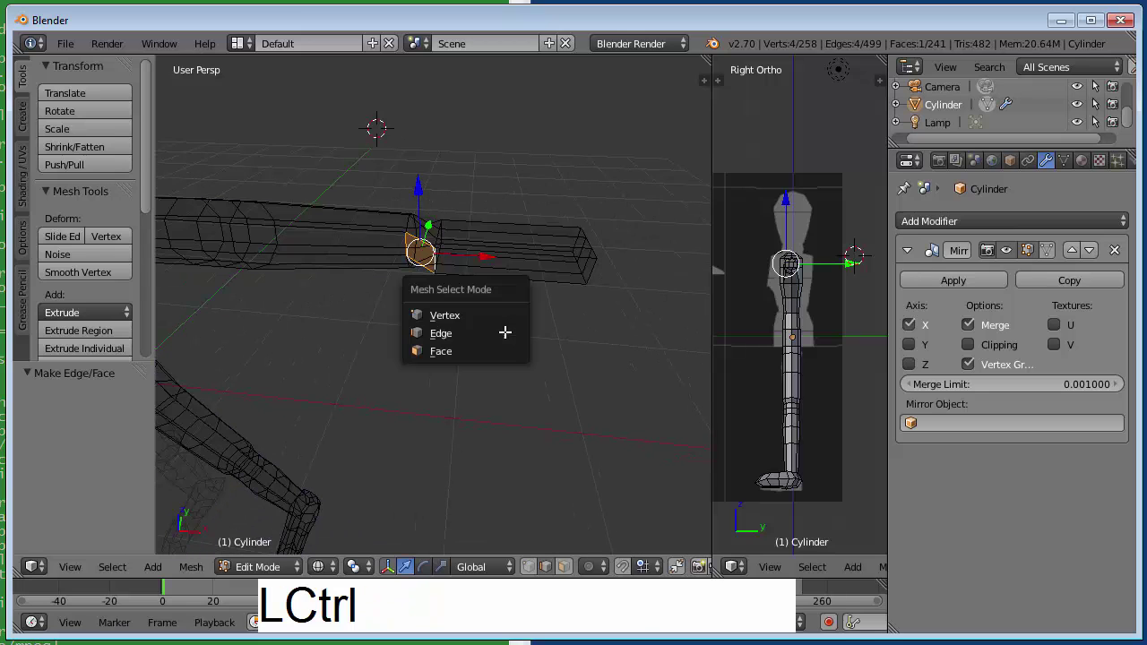
pyautogui.press('f')
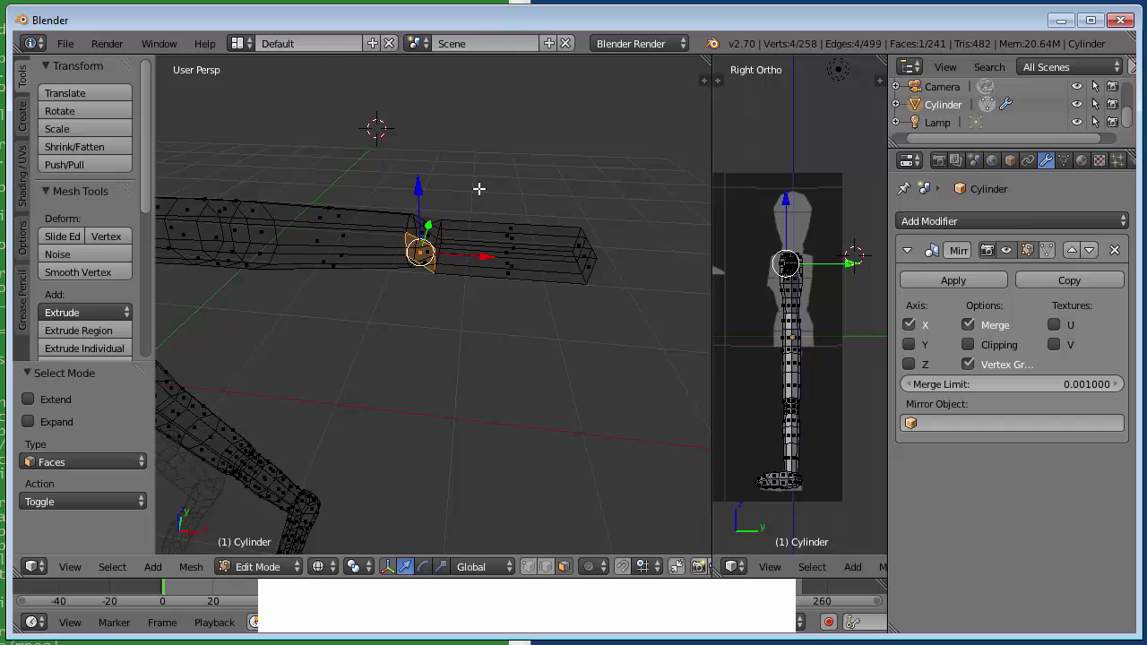
pyautogui.press('b')
pyautogui.moveTo(479, 188); pyautogui.dragTo(653, 361)
pyautogui.press('a')
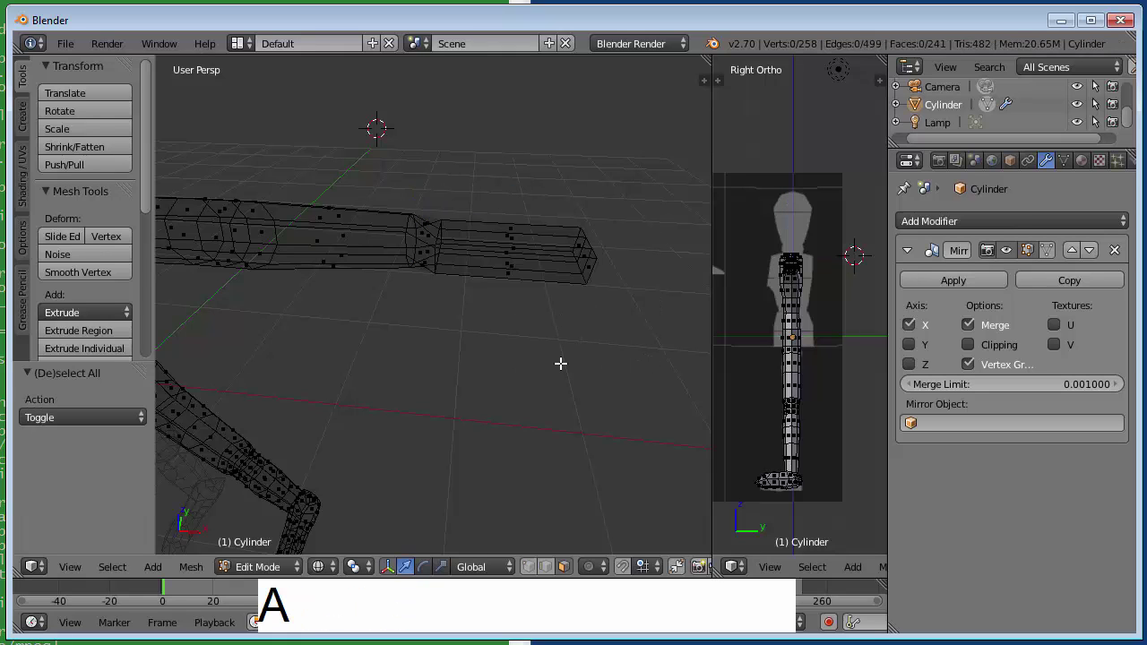
pyautogui.press('b')
pyautogui.moveTo(475, 154); pyautogui.dragTo(619, 376)
pyautogui.click(524, 185)
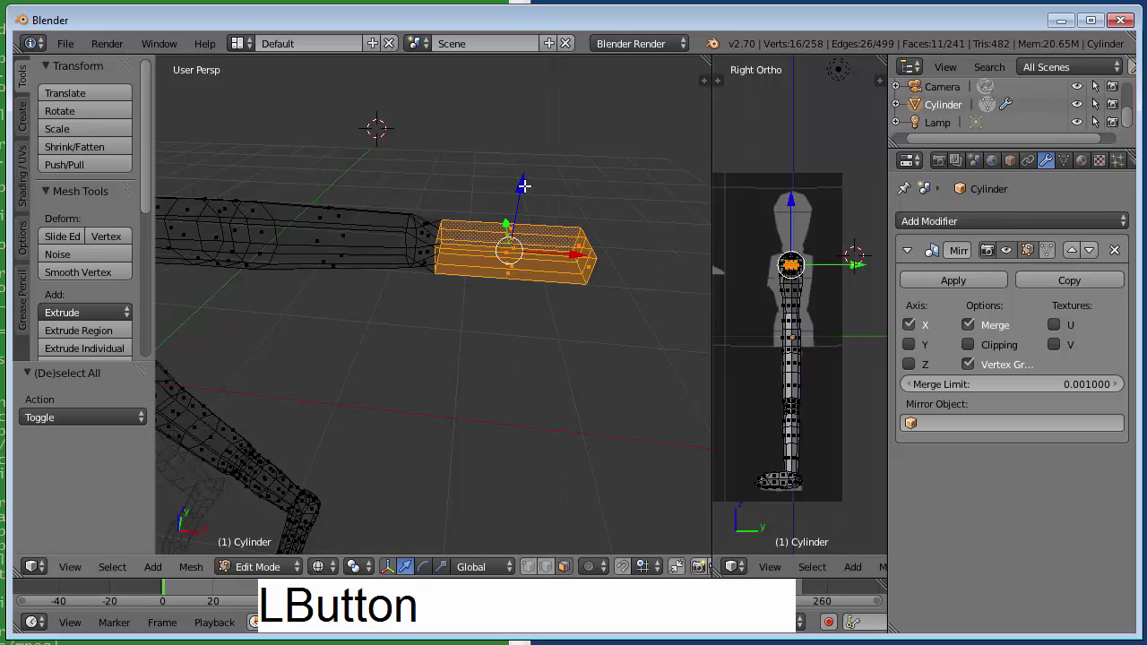
pyautogui.press('4')
pyautogui.click(525, 180)
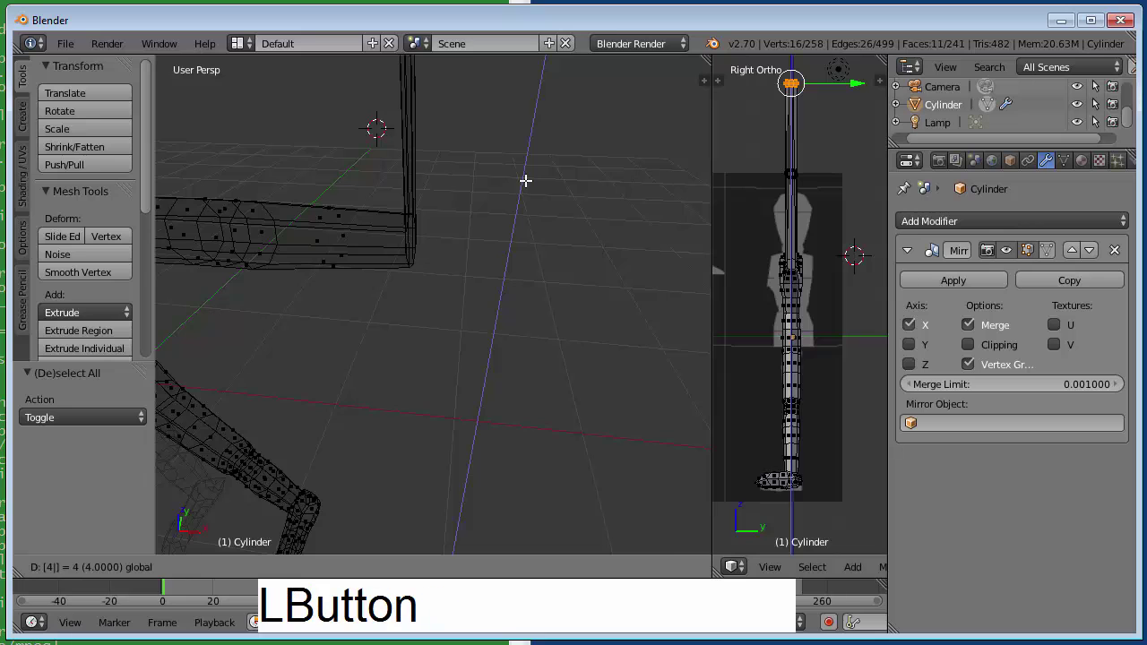
pyautogui.hotkey('ctrl', 'z')
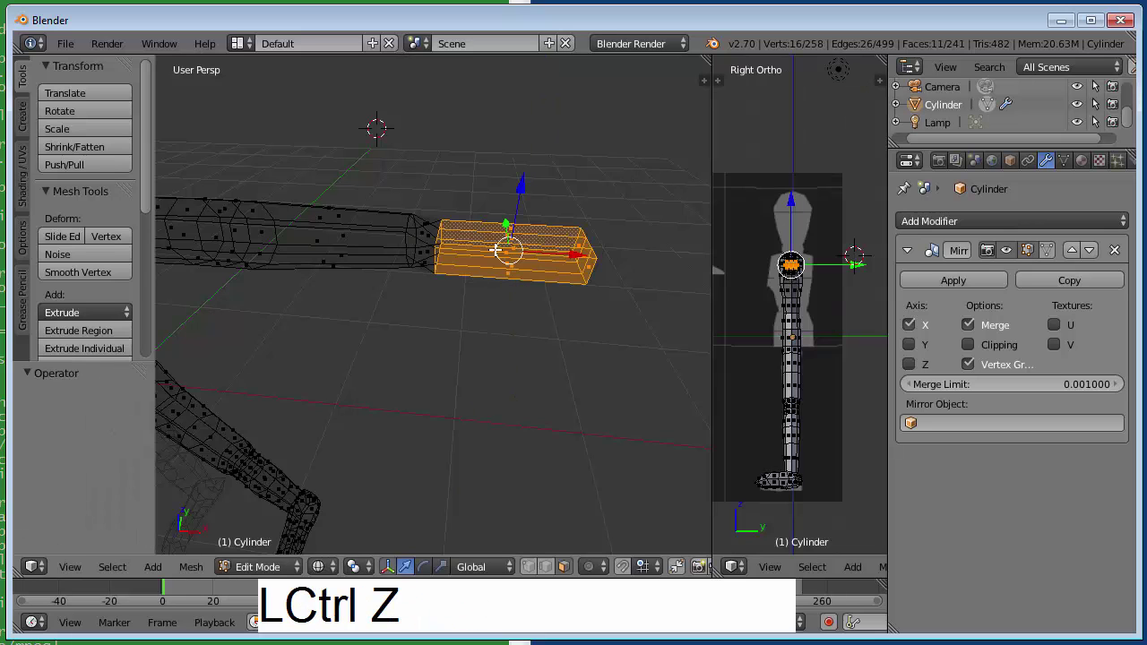
# Step: Raise the selected hand block about 0.048 along the Z axis and deselect everything
pyautogui.moveTo(532, 355); pyautogui.dragTo(543, 274, button='middle')
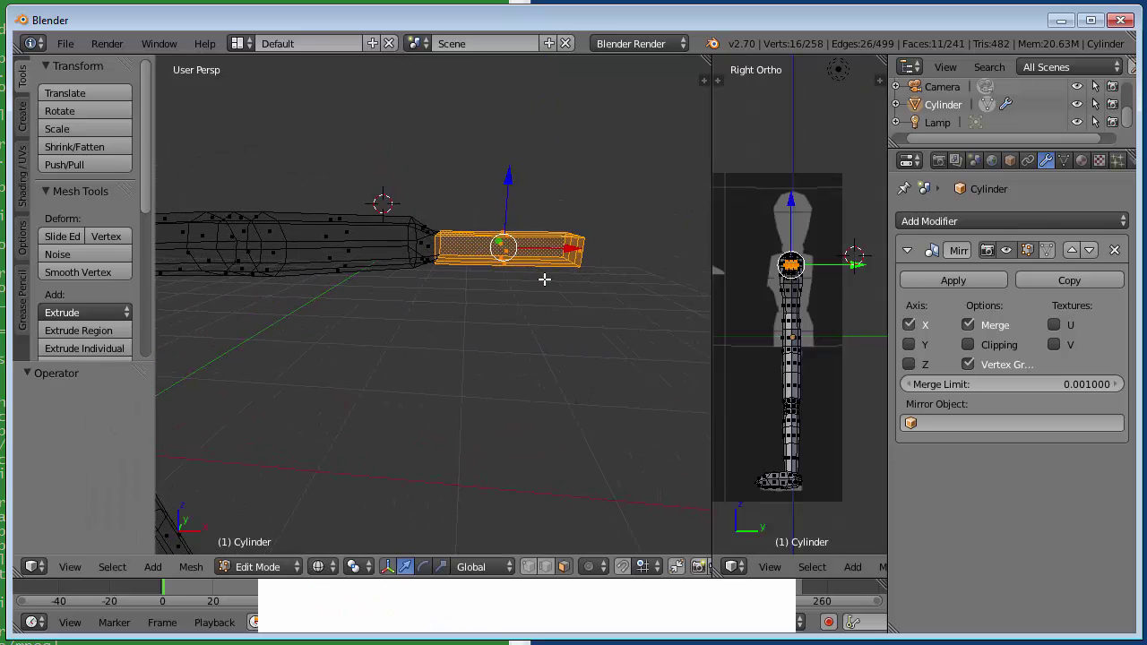
pyautogui.moveTo(508, 172); pyautogui.dragTo(513, 160)
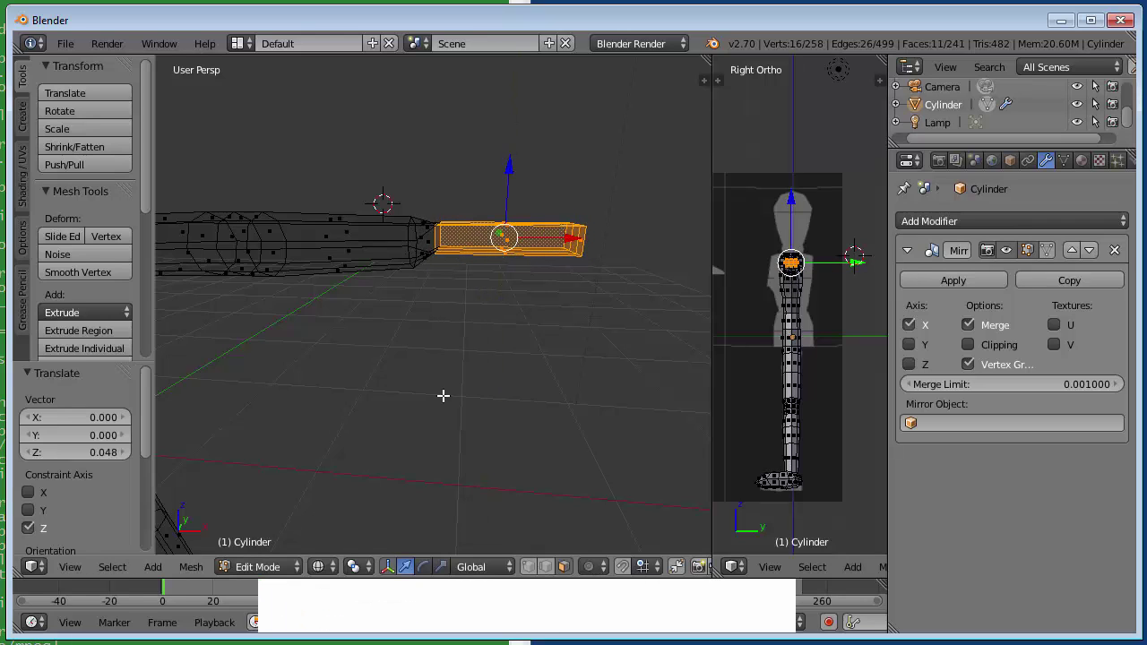
pyautogui.press('a')
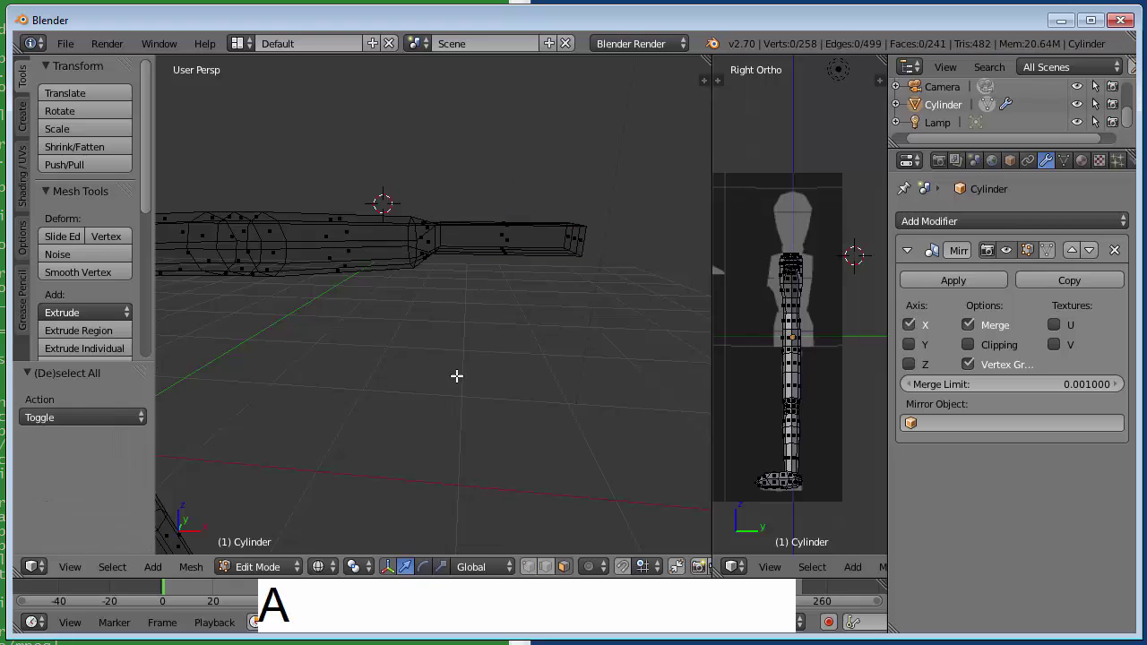
# Step: Return to solid display and, in edge select mode, select the edge loop around the wrist where the arm ends
pyautogui.moveTo(455, 377); pyautogui.dragTo(458, 324, button='middle')
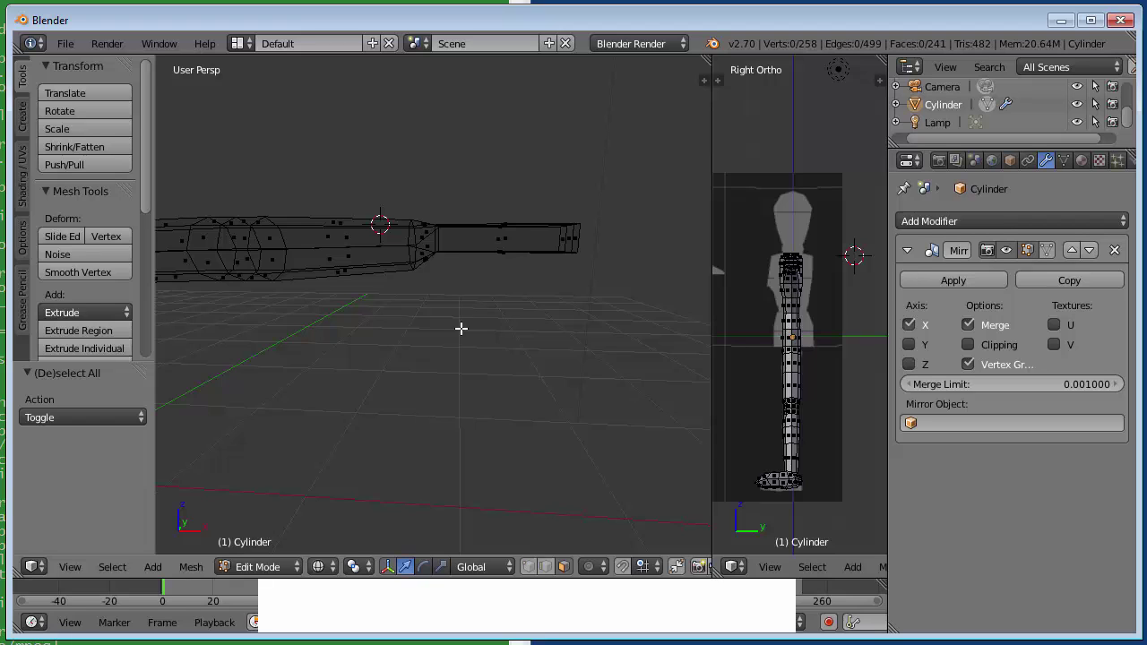
pyautogui.press('z')
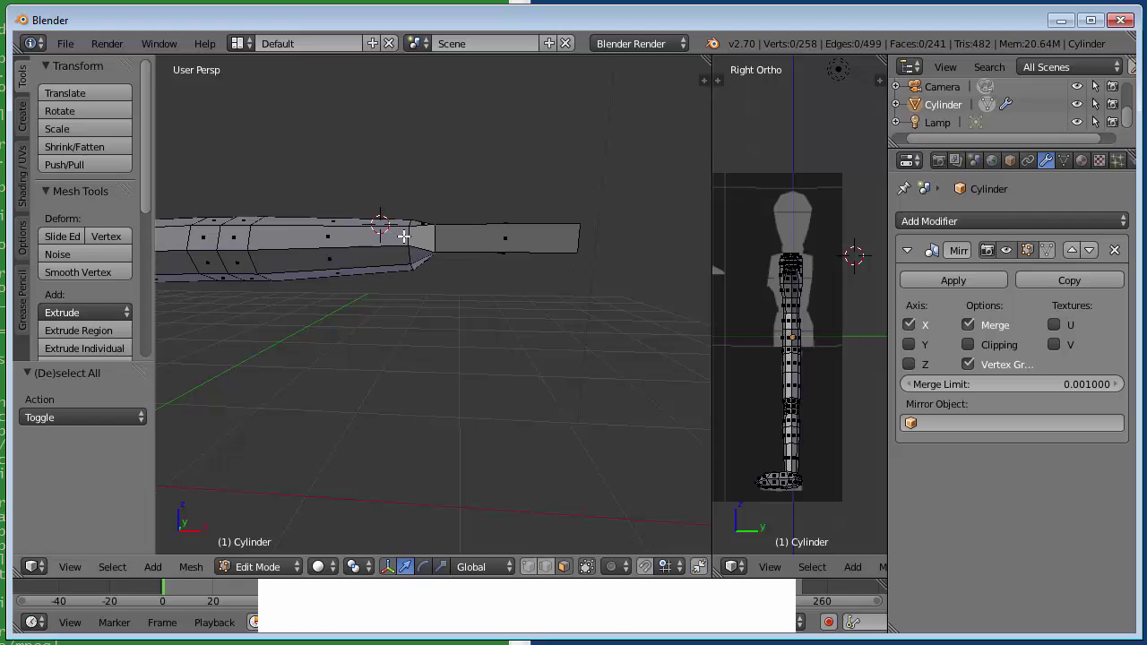
pyautogui.hotkey('ctrl', 'Tab')
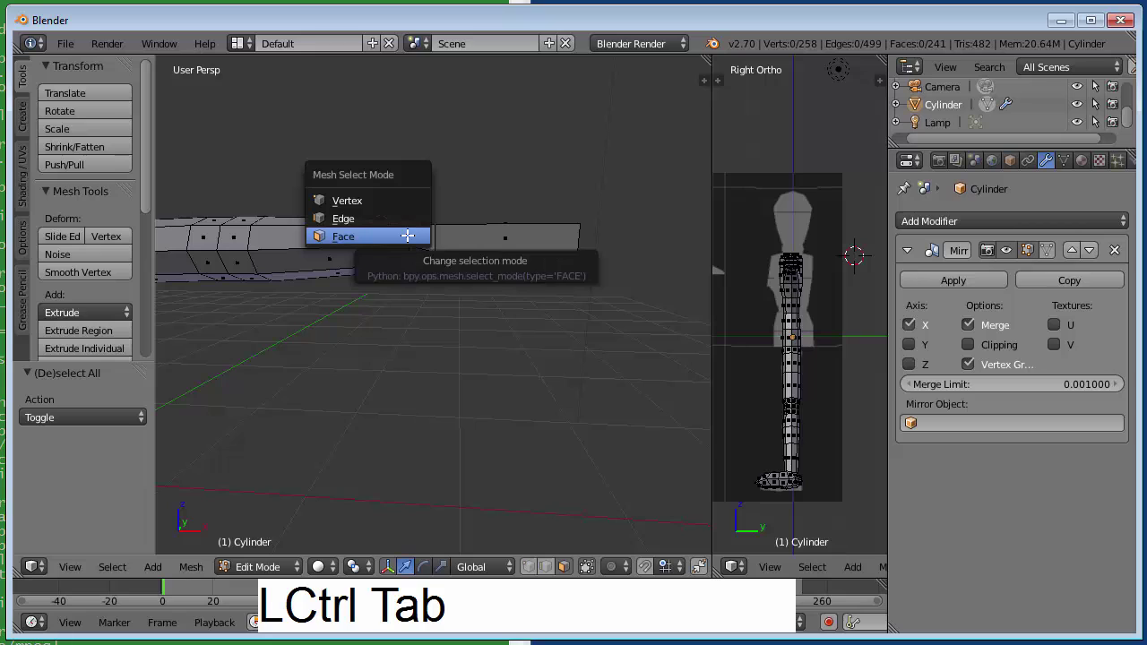
pyautogui.press('e')
pyautogui.keyDown('alt'); pyautogui.rightClick(409, 237); pyautogui.keyUp('alt')
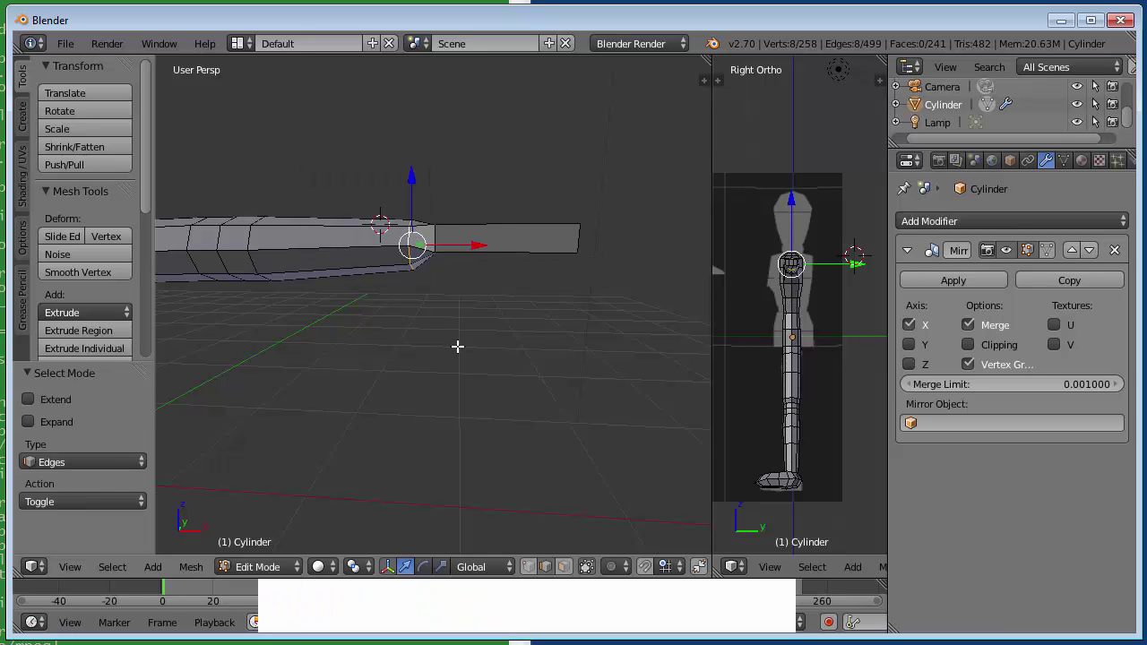
# Step: Scale the wrist edge loop along Z to about 0.786 and raise it about 0.005 along Z
pyautogui.press('s')
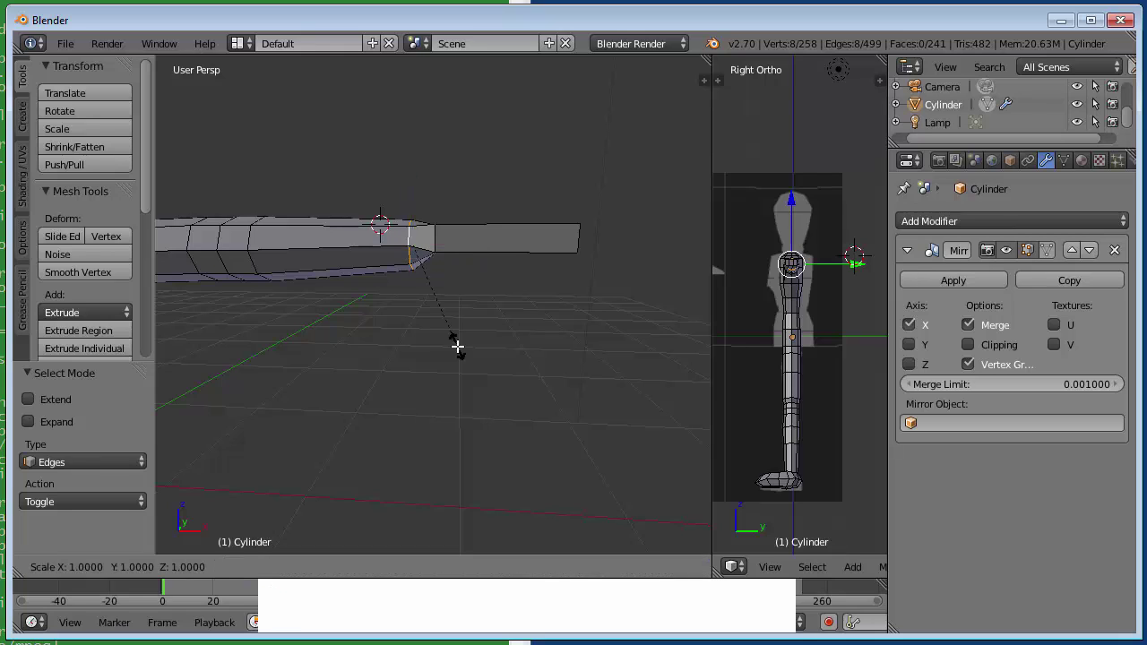
pyautogui.press('z')
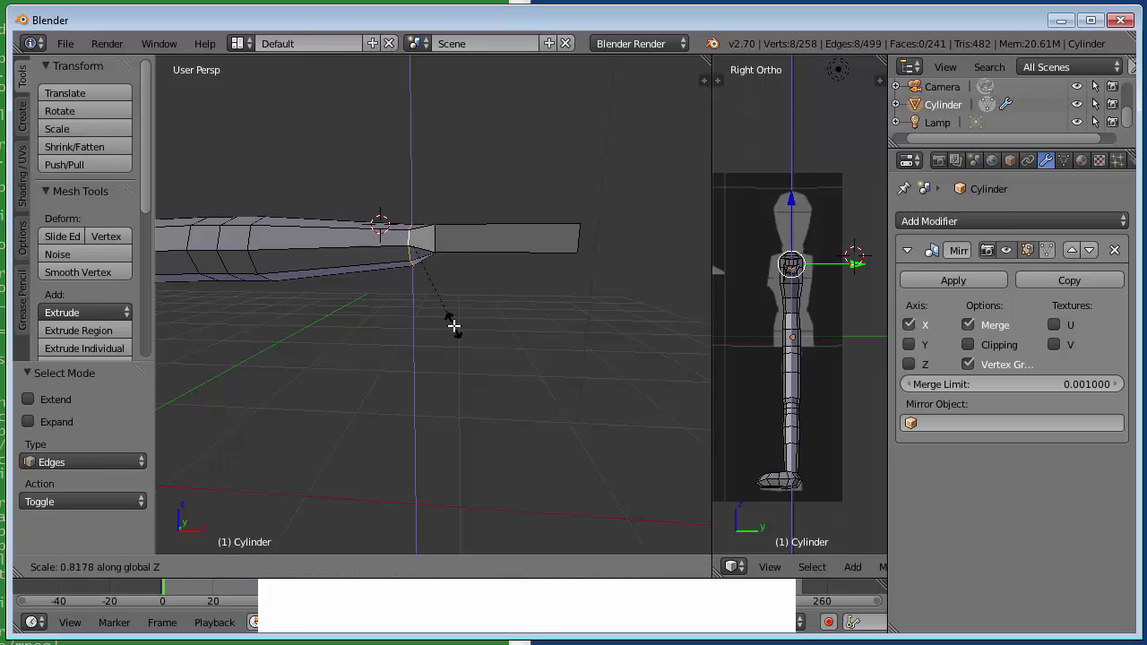
pyautogui.click(449, 296)
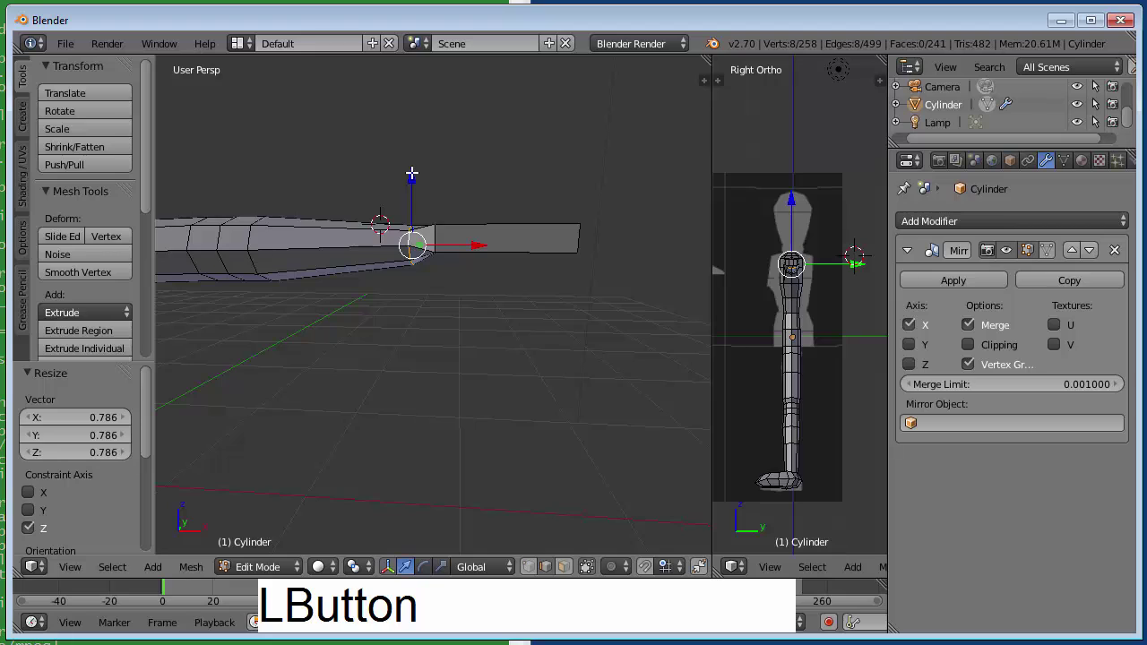
pyautogui.moveTo(411, 173); pyautogui.dragTo(411, 172)
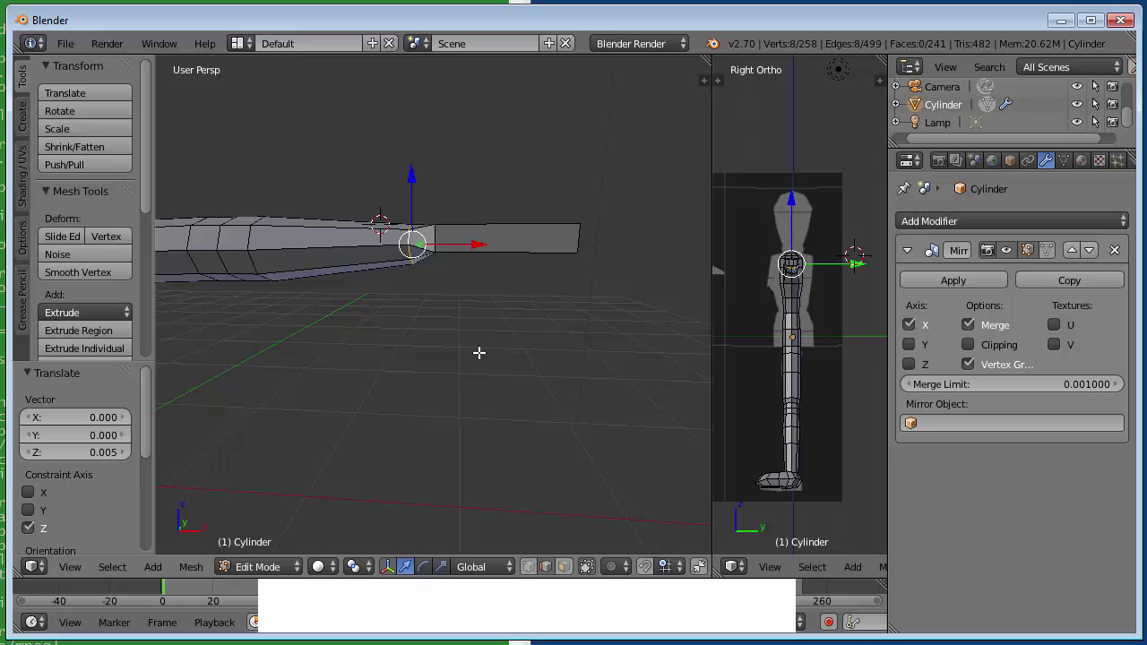
# Step: Deselect everything and add a single loop cut around the hand block, sliding it toward the wrist end
pyautogui.moveTo(522, 292); pyautogui.dragTo(537, 414, button='middle')
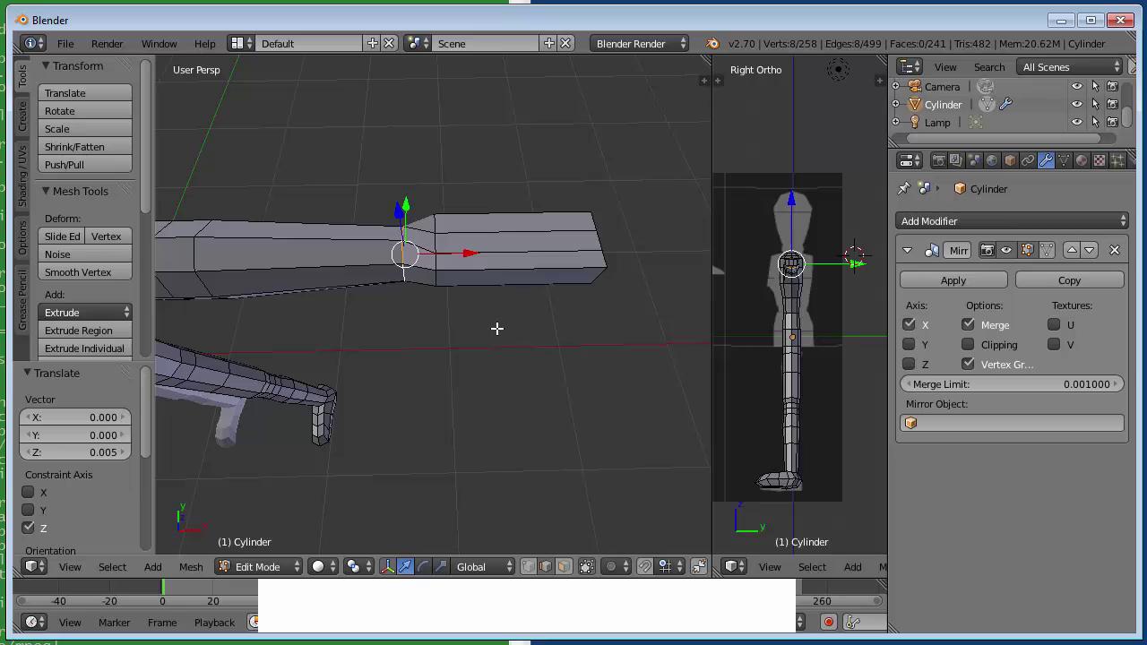
pyautogui.press('a')
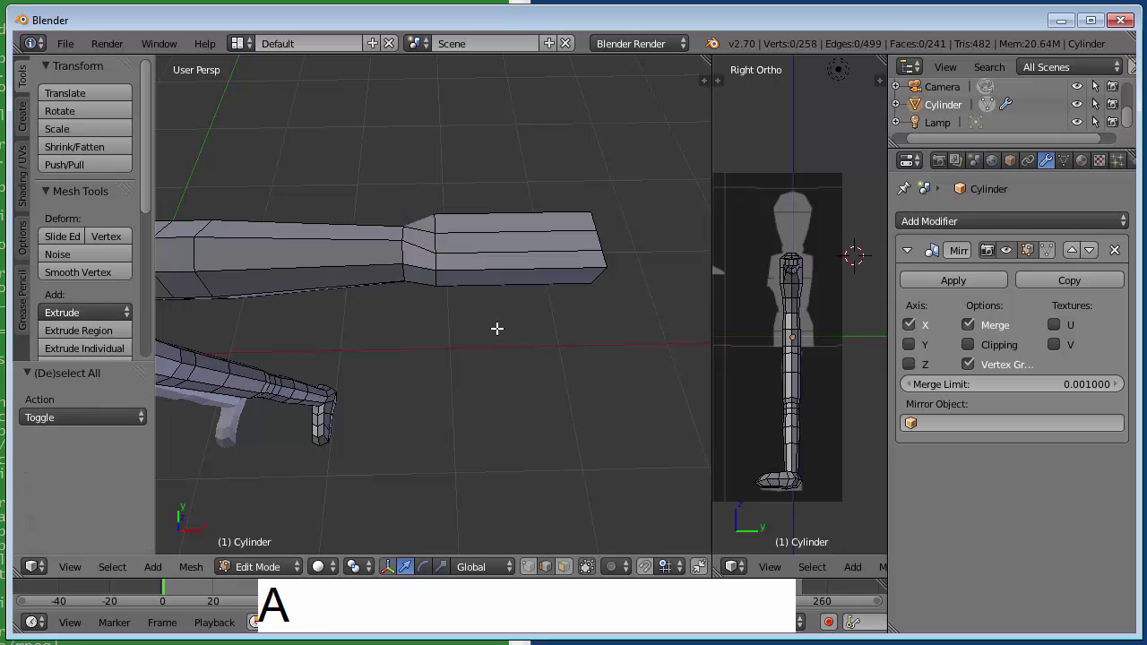
pyautogui.hotkey('ctrl', 'r')
pyautogui.click(498, 278)
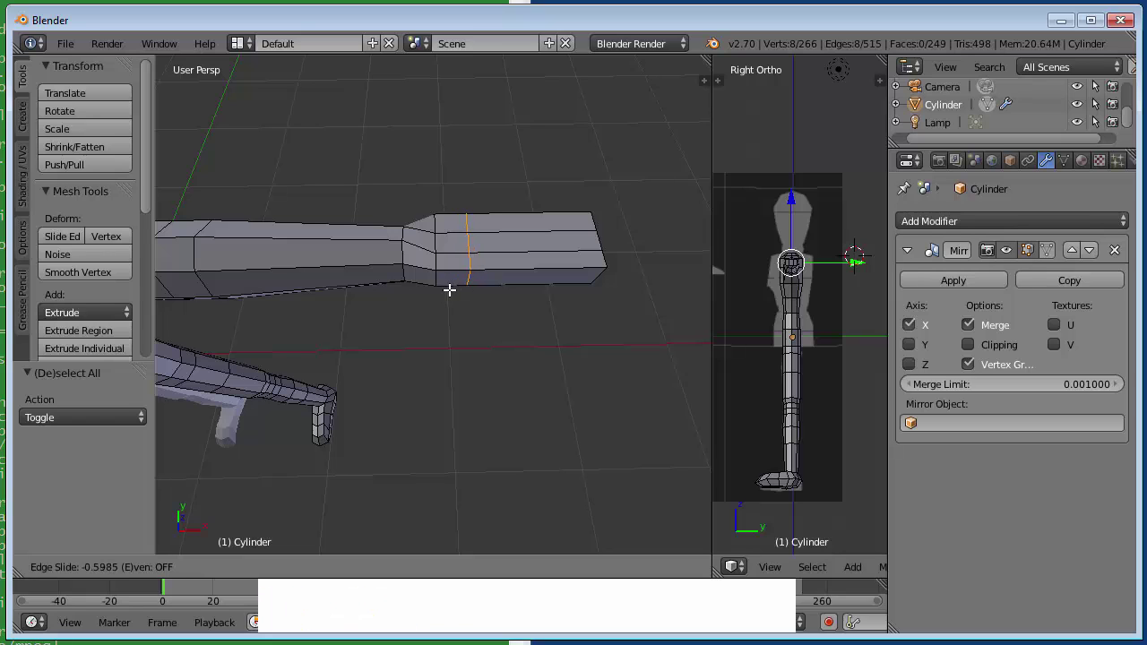
pyautogui.click(453, 289)
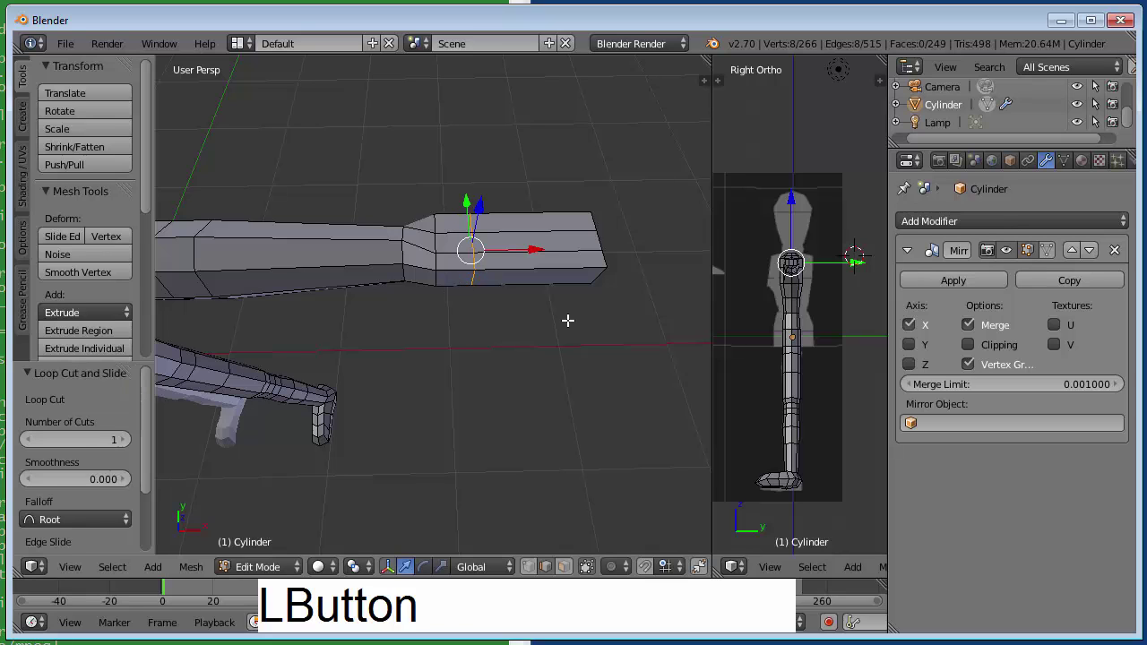
# Step: Add a second single loop cut around the hand block between the first cut and the fingertips, sliding it about 0.04
pyautogui.hotkey('ctrl', 'r')
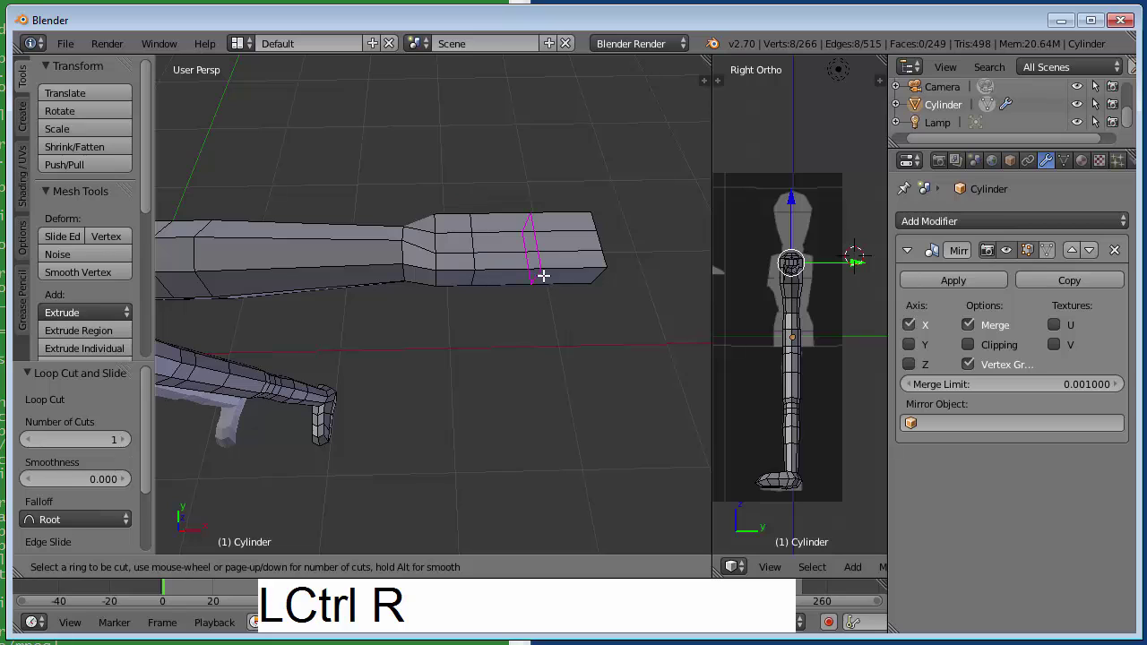
pyautogui.click(541, 271)
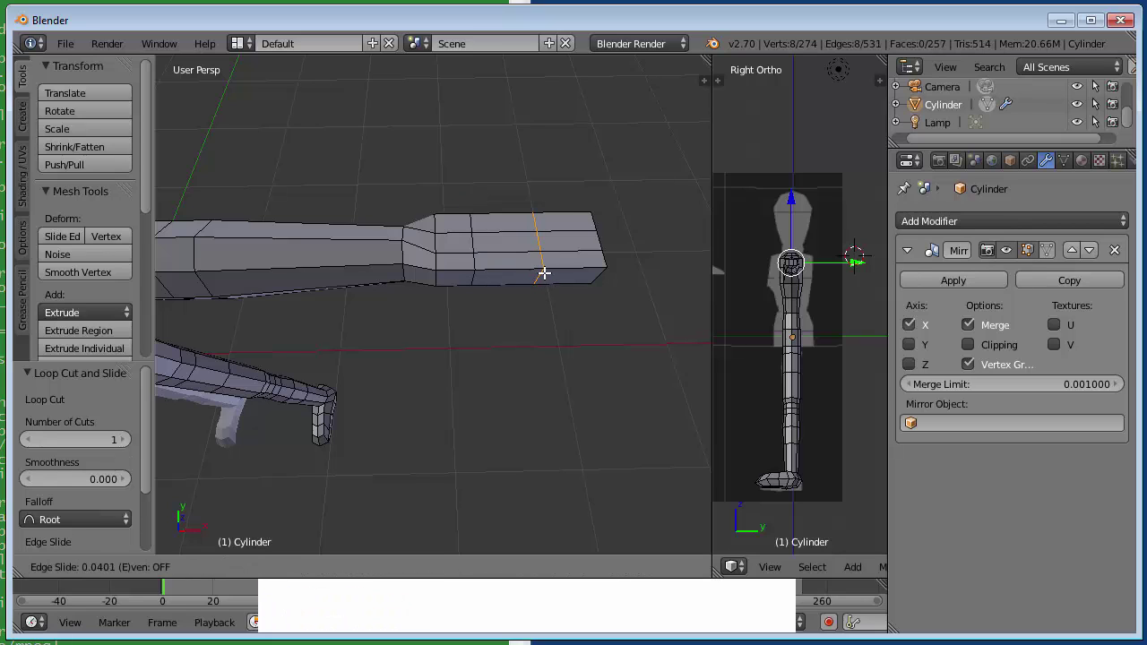
pyautogui.click(543, 273)
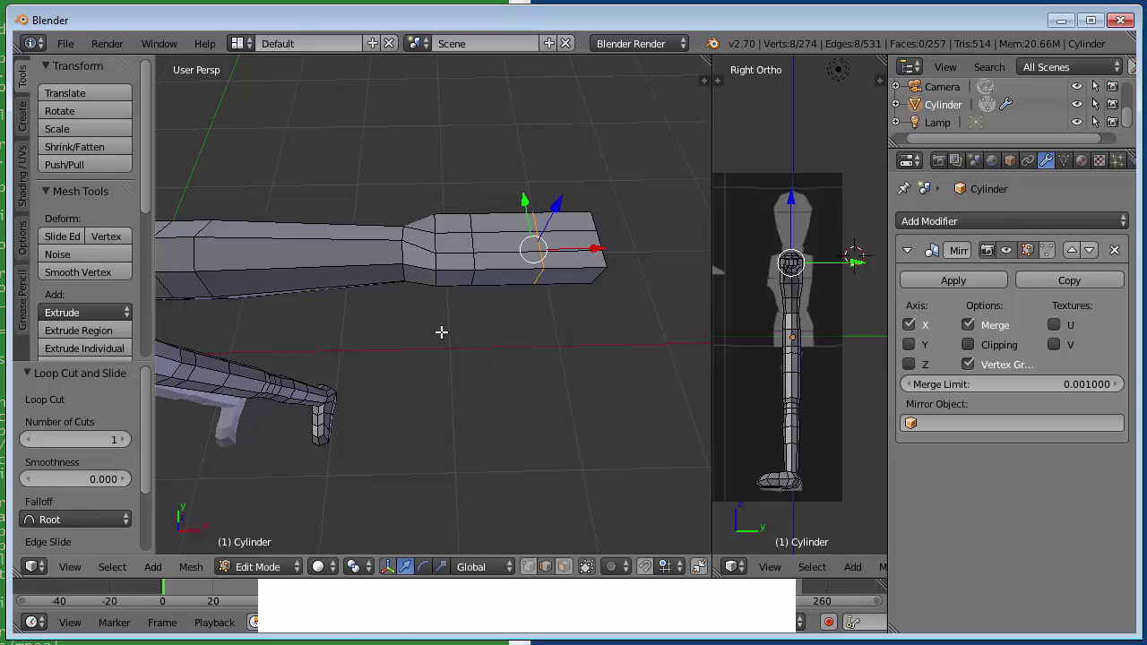
# Step: In face select mode, extrude the hand's side face nearest the wrist about 0.085 along negative Y and rotate it about 19.1°
pyautogui.moveTo(512, 346); pyautogui.dragTo(499, 297, button='middle')
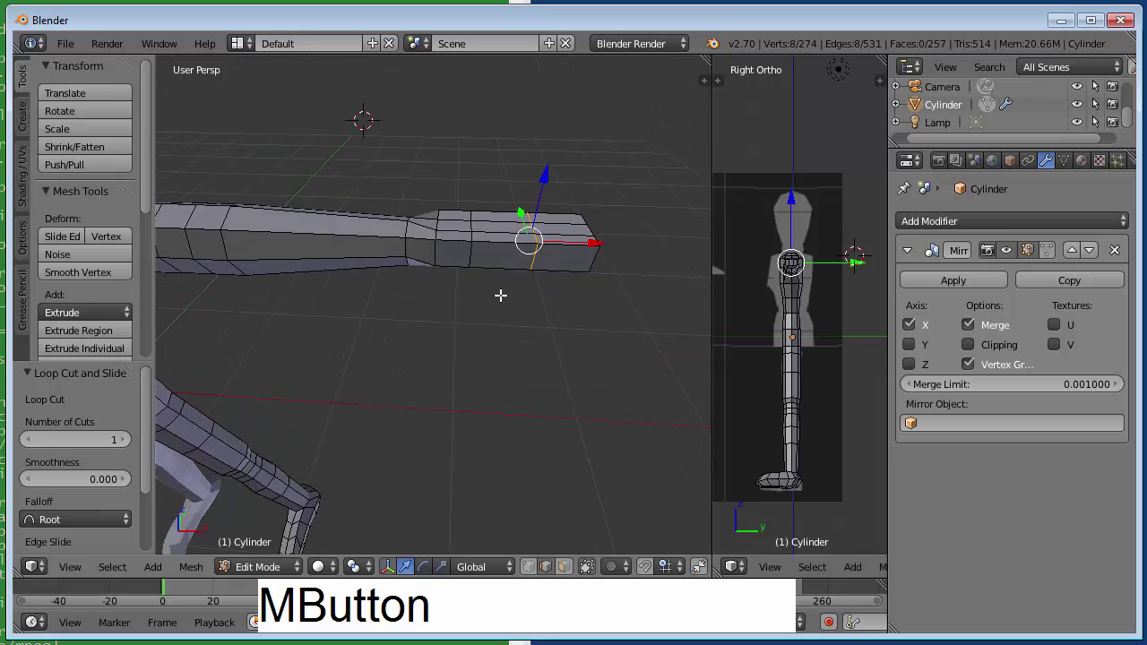
pyautogui.hotkey('ctrl', 'Tab')
pyautogui.press('f')
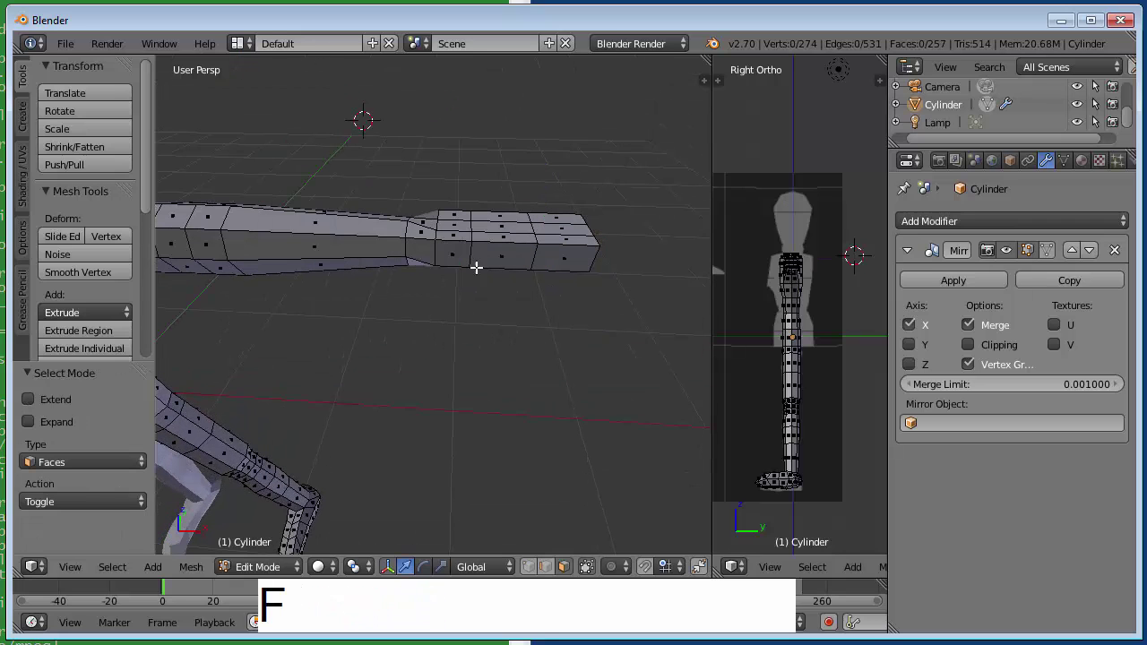
pyautogui.rightClick(451, 257)
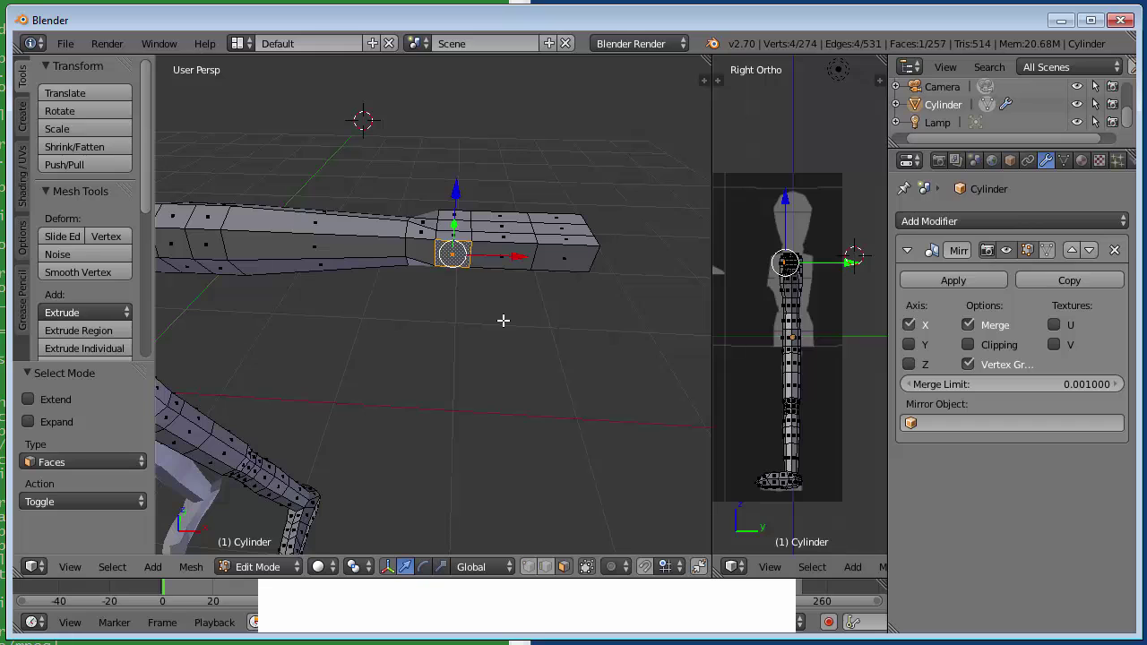
pyautogui.press('KP_7')
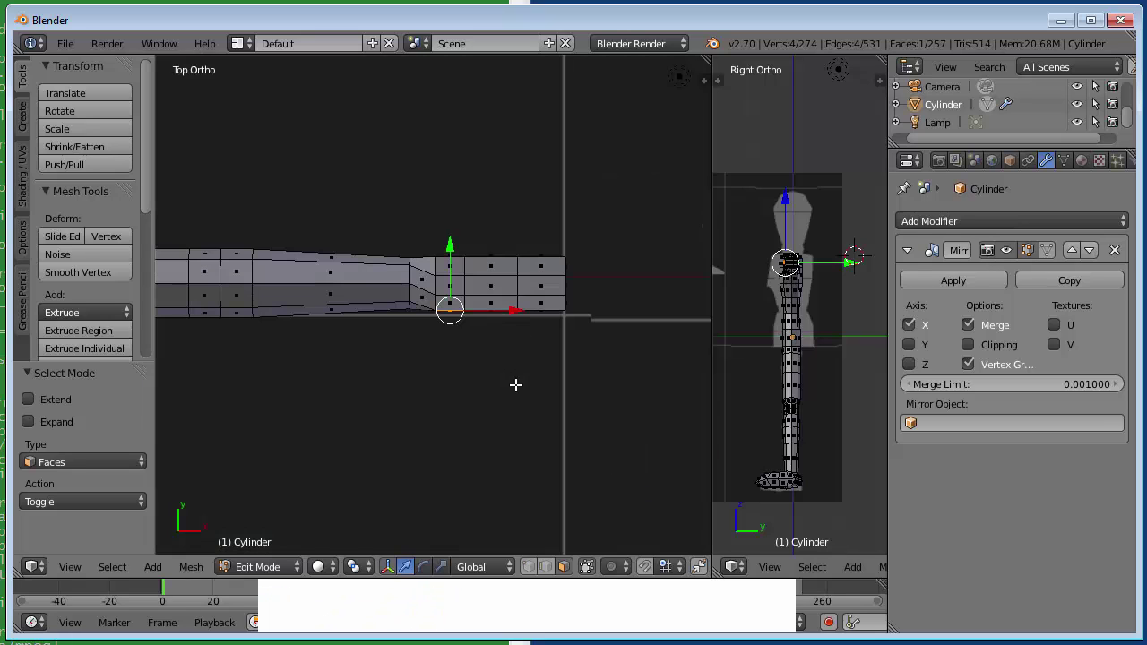
pyautogui.press('e')
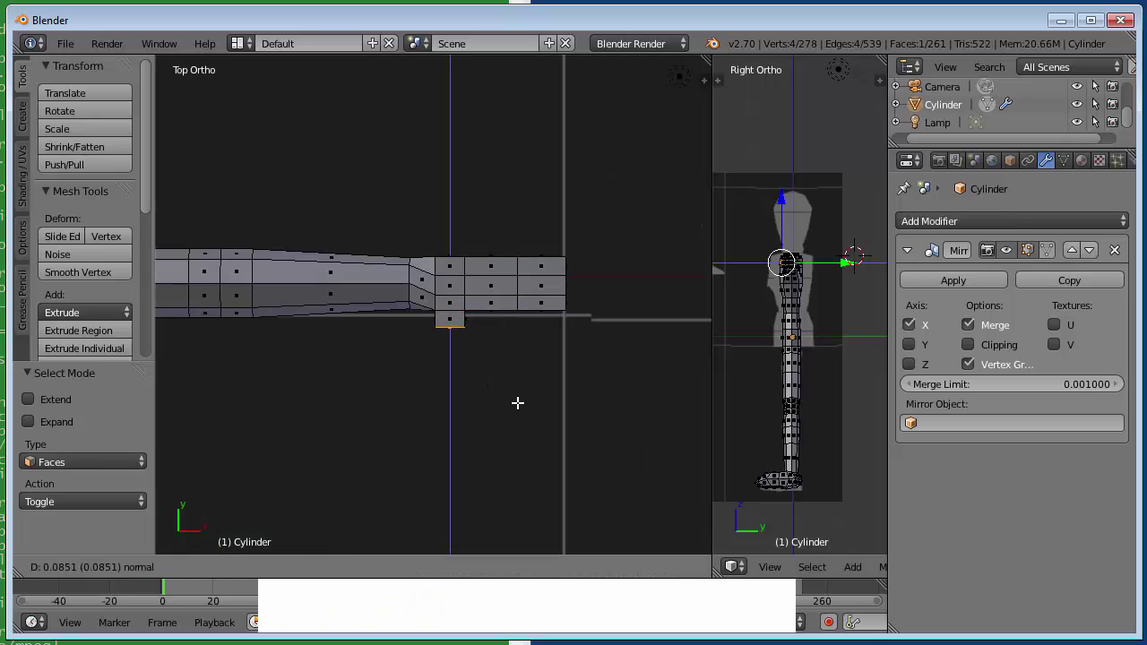
pyautogui.click(516, 403)
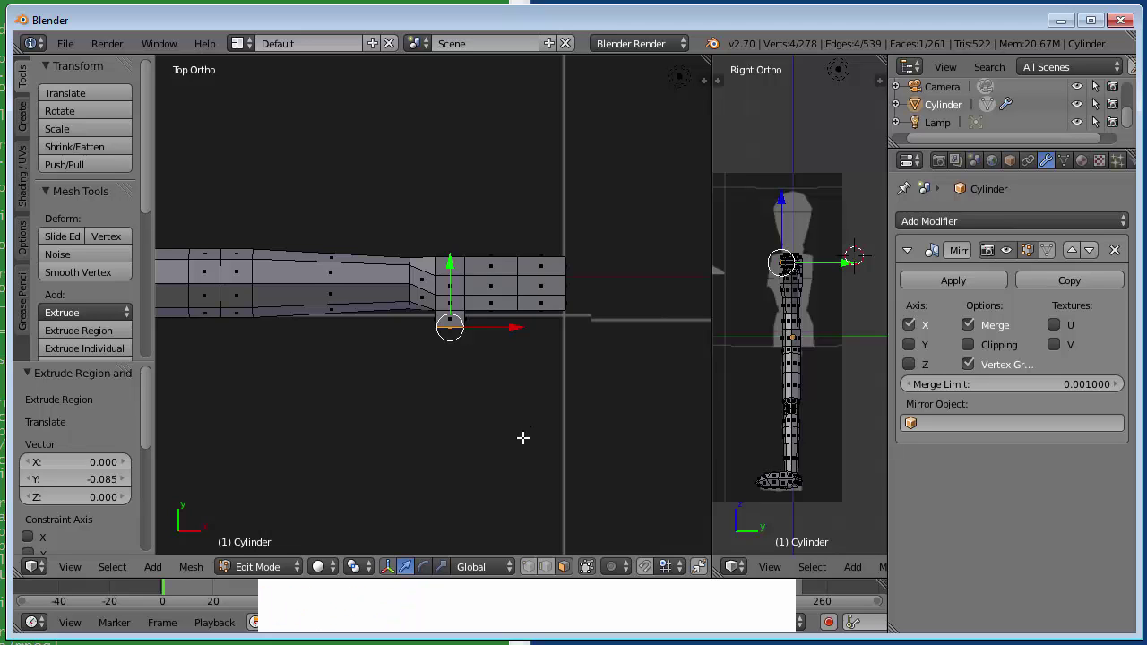
pyautogui.press('r')
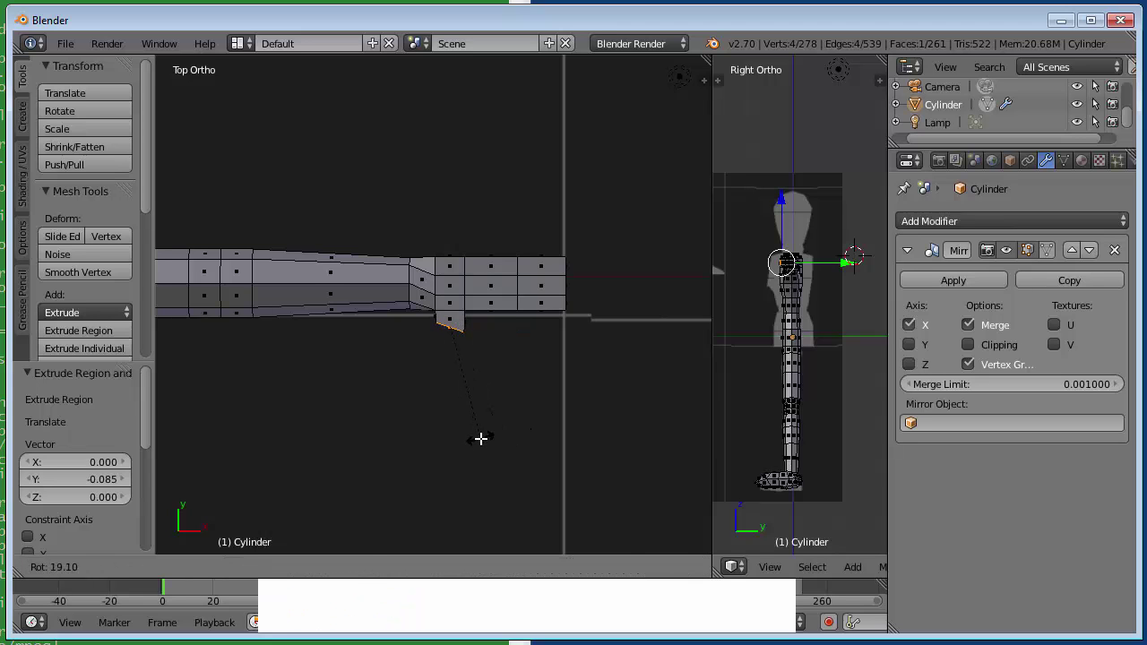
pyautogui.click(481, 438)
# Step: Select the thumb stub's face pointing toward the fingertips and extrude it about 0.35 alongside the hand
pyautogui.moveTo(517, 402); pyautogui.dragTo(437, 273, button='middle')
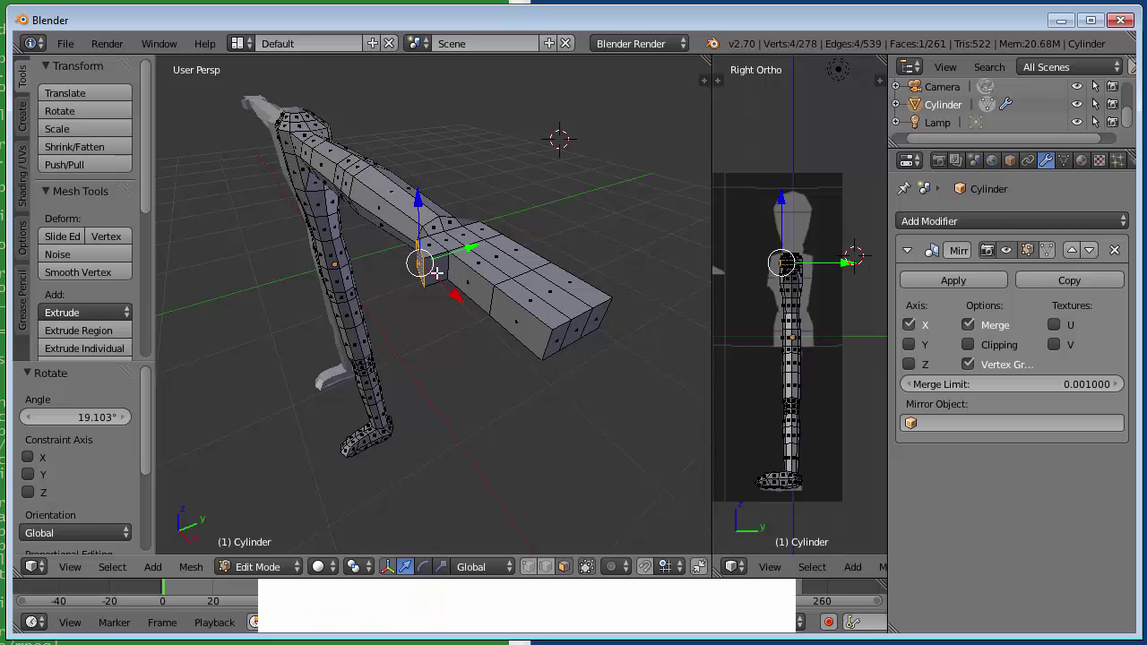
pyautogui.rightClick(437, 273)
pyautogui.press('KP_7')
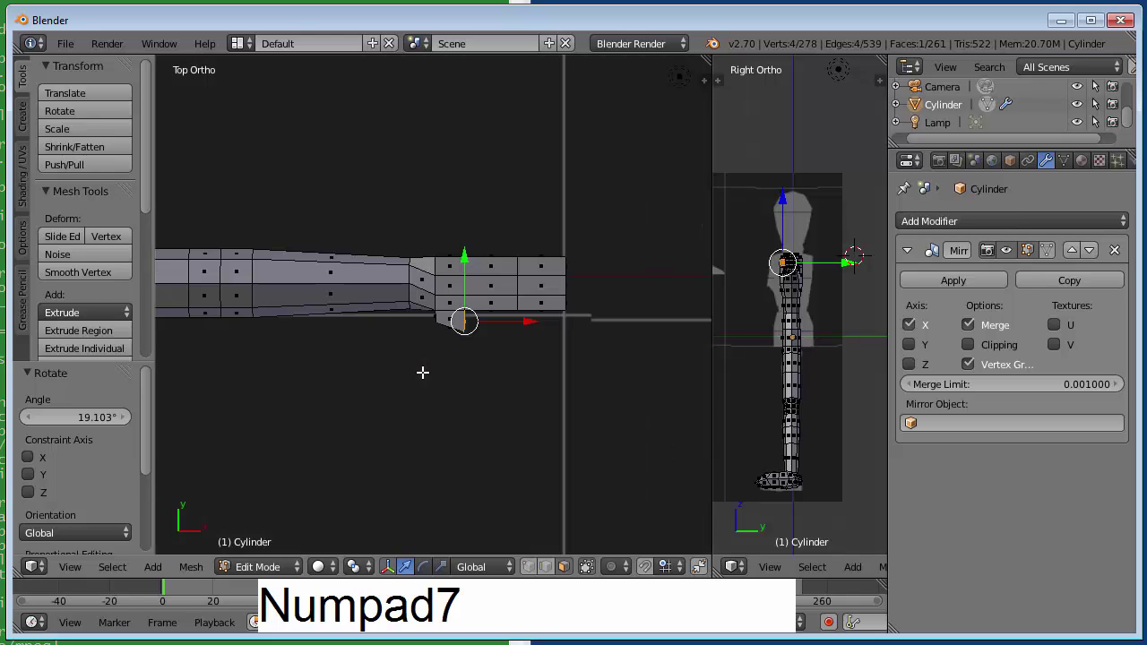
pyautogui.press('e')
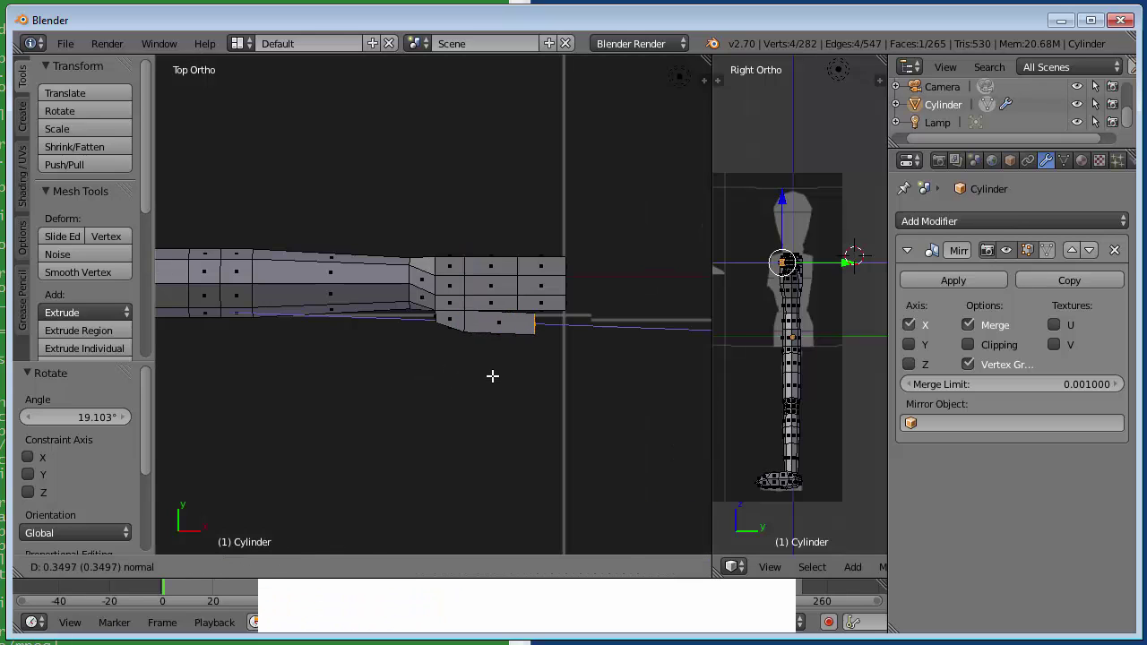
pyautogui.click(492, 376)
# Step: Rotate the thumb's tip face about -12.8° and move it about -0.116 along X to shorten the thumb
pyautogui.press('r')
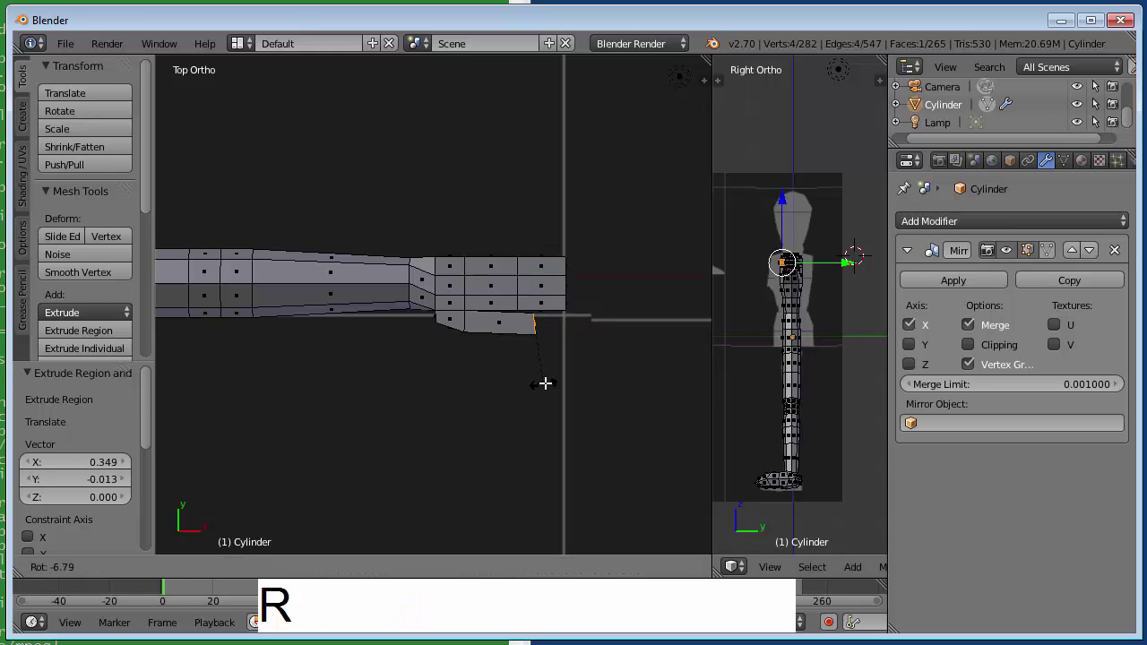
pyautogui.click(548, 377)
pyautogui.scroll(-3, 480, 357)
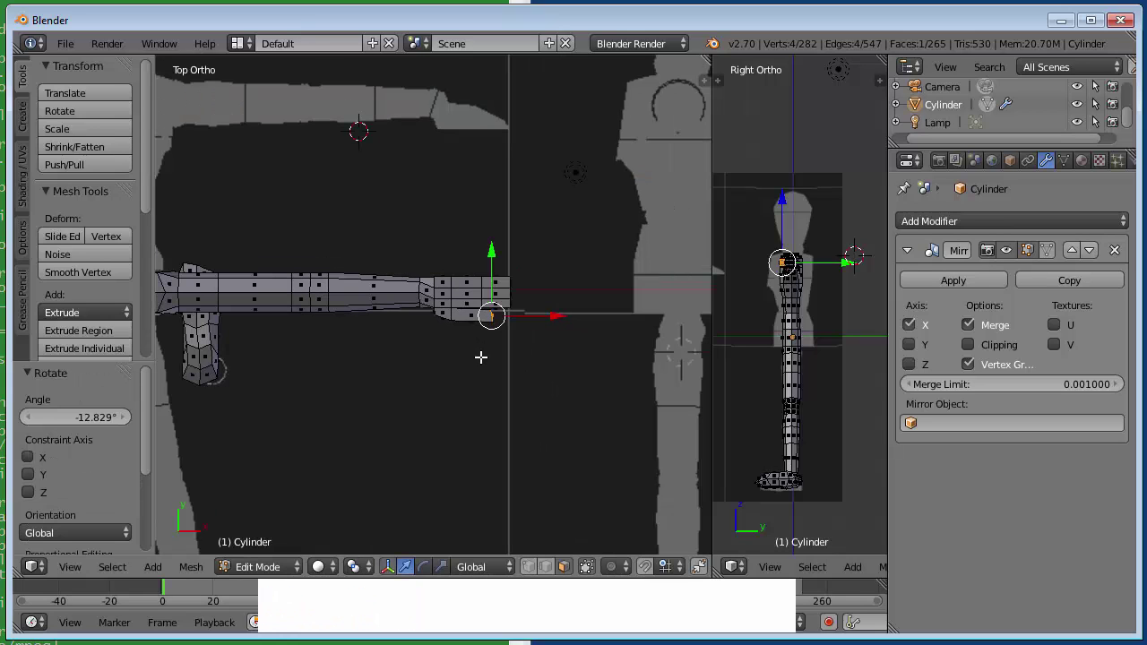
pyautogui.moveTo(552, 317); pyautogui.dragTo(540, 324)
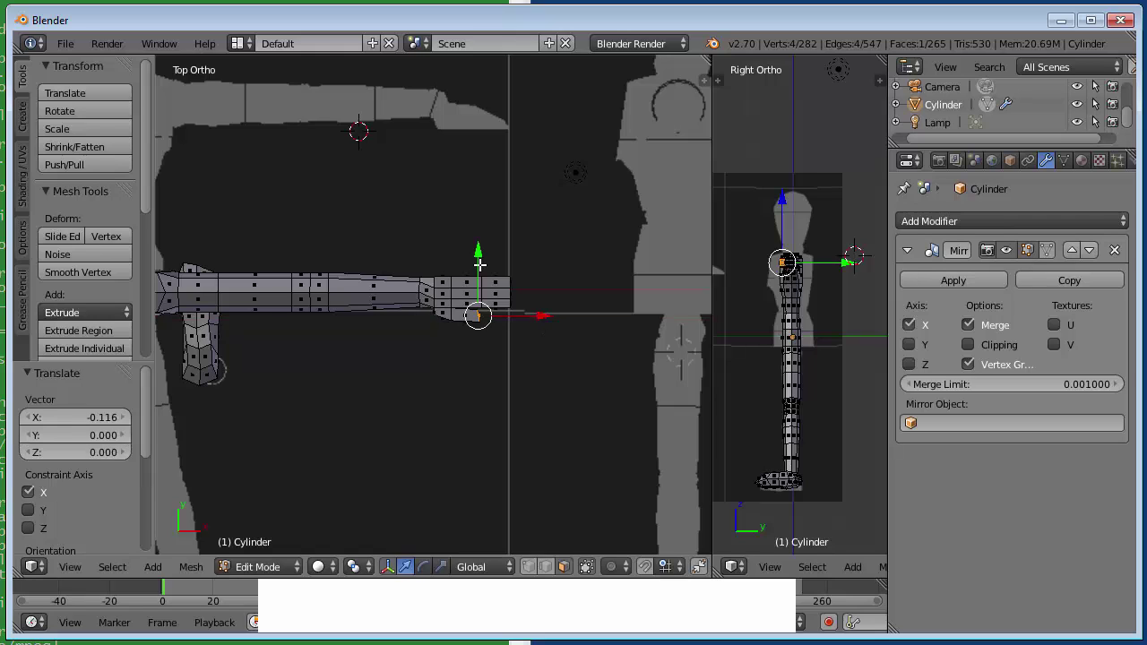
# Step: In wireframe and edge select mode, box-select the finger end and thumb tip, move them about -0.062 along X, and return to solid display
pyautogui.press('z')
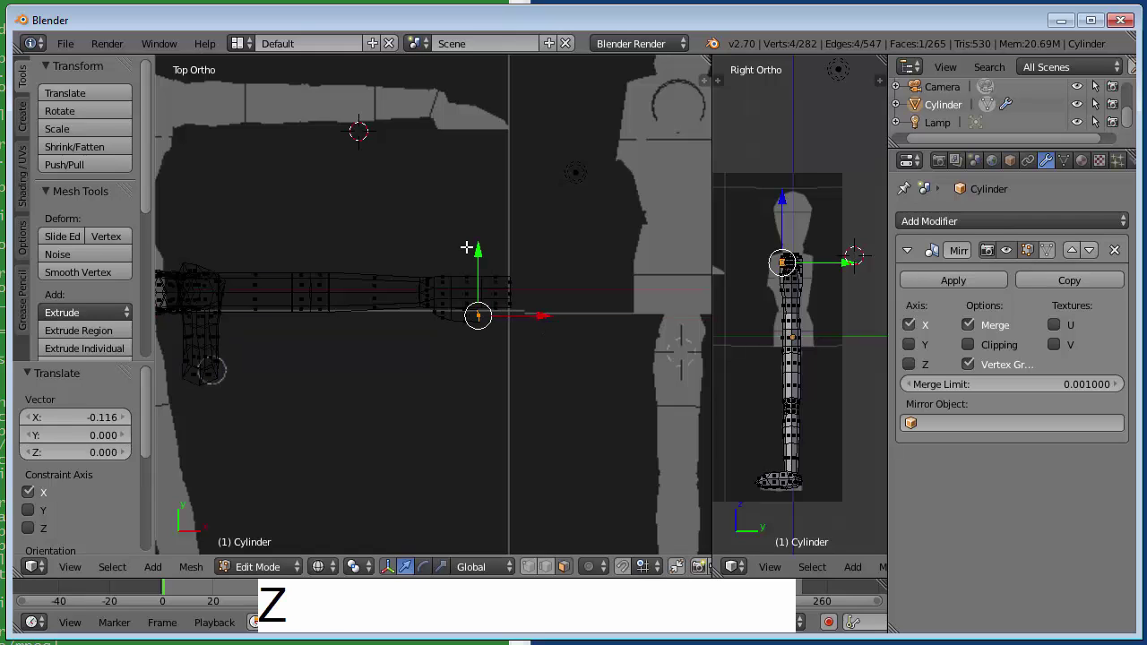
pyautogui.hotkey('ctrl', 'Tab')
pyautogui.press('e')
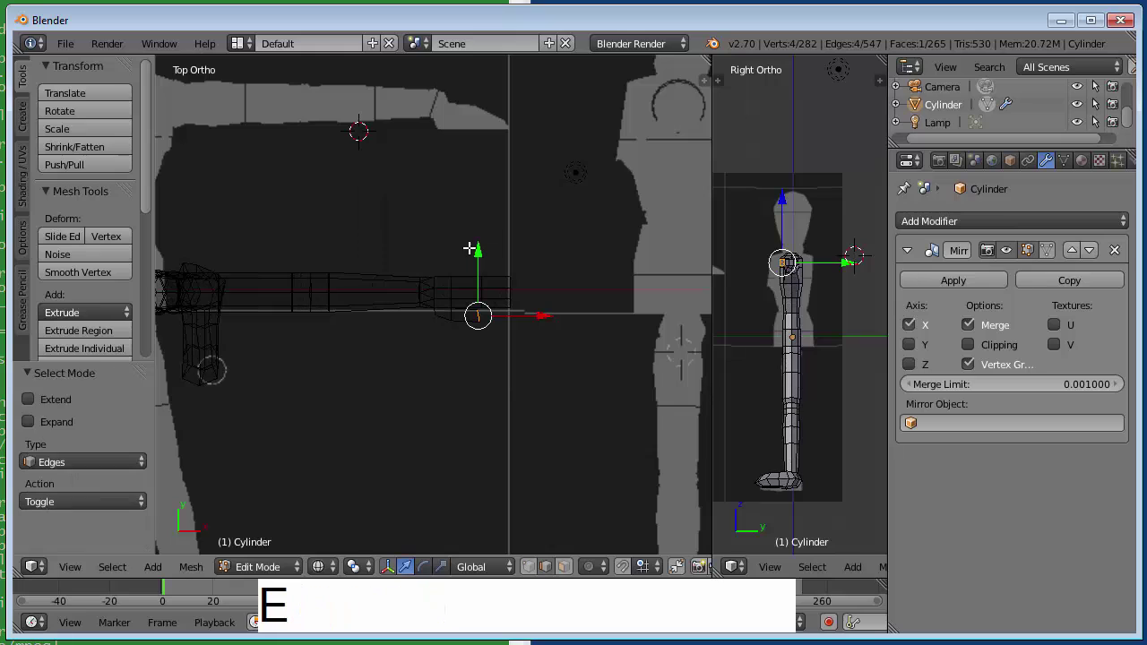
pyautogui.press('a')
pyautogui.press('b')
pyautogui.moveTo(476, 239); pyautogui.dragTo(539, 380)
pyautogui.moveTo(555, 298); pyautogui.dragTo(548, 305)
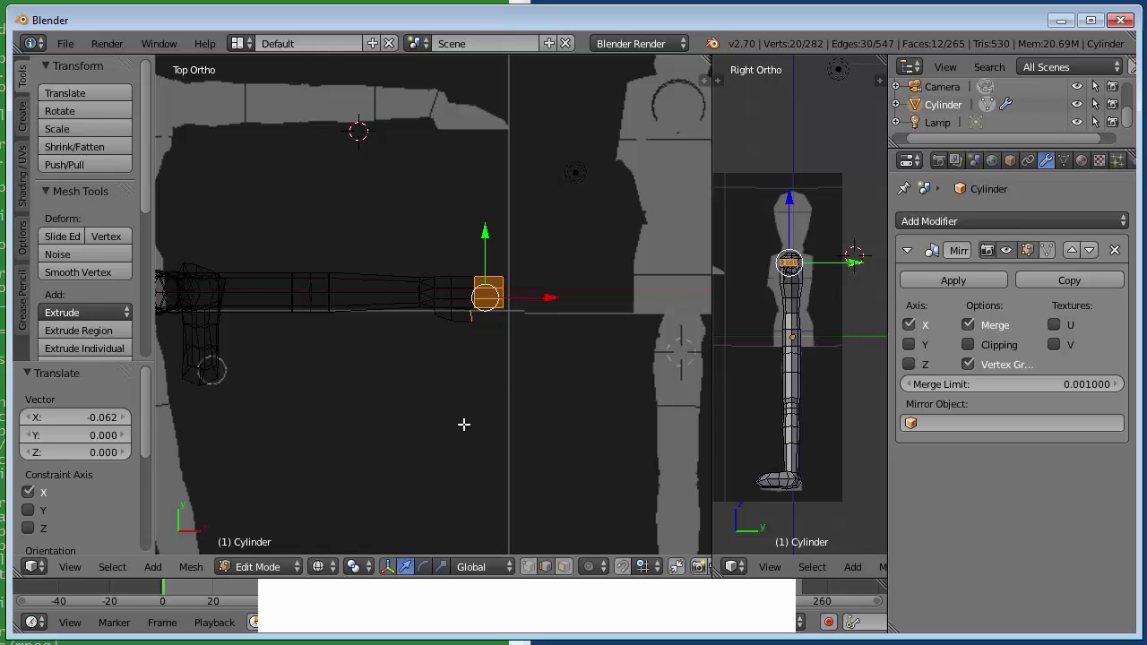
pyautogui.press('a')
pyautogui.press('z')
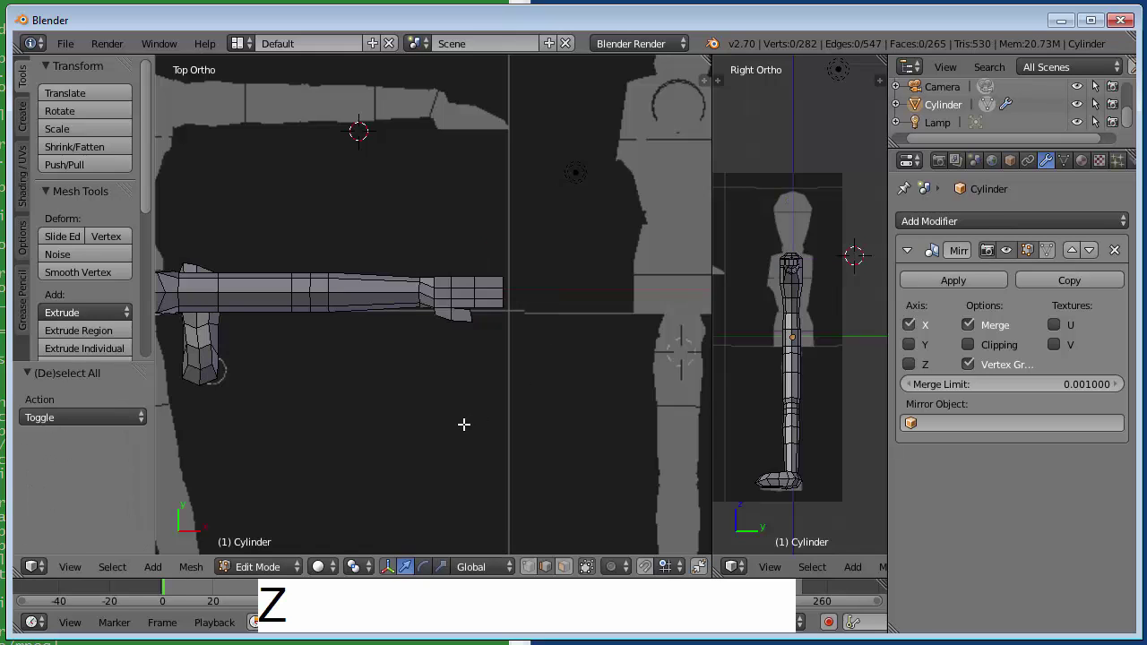
# Step: Try extruding a side edge near the hand's fingertip end outward into a flat face, and undo the extrusion
pyautogui.press('KP_1')
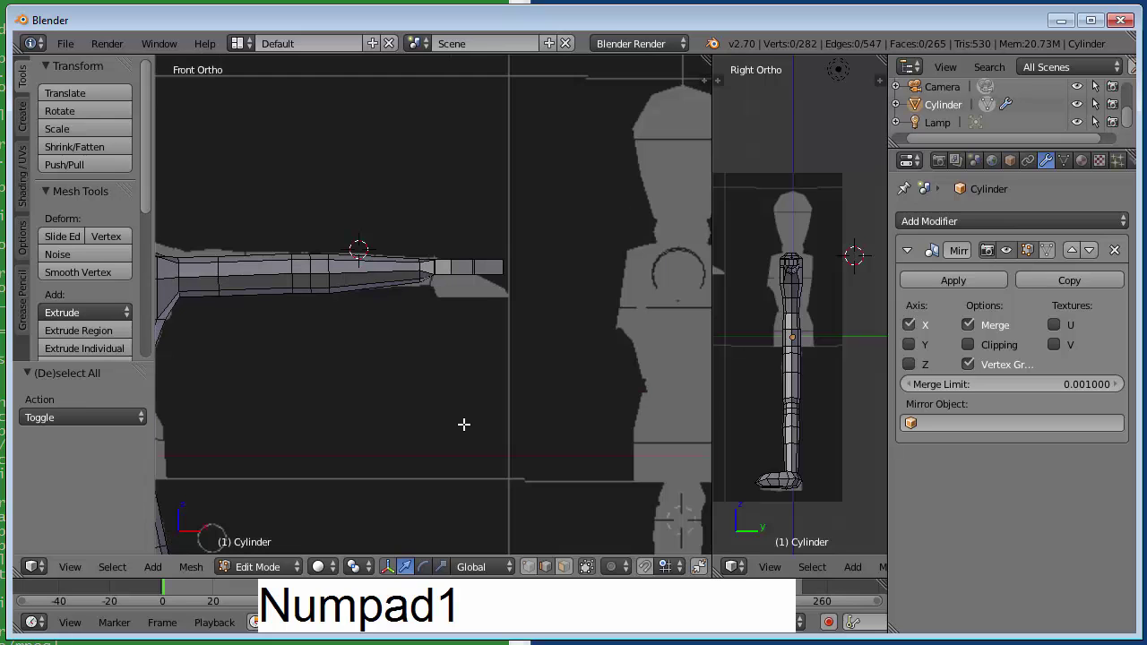
pyautogui.scroll(-4, 466, 420)
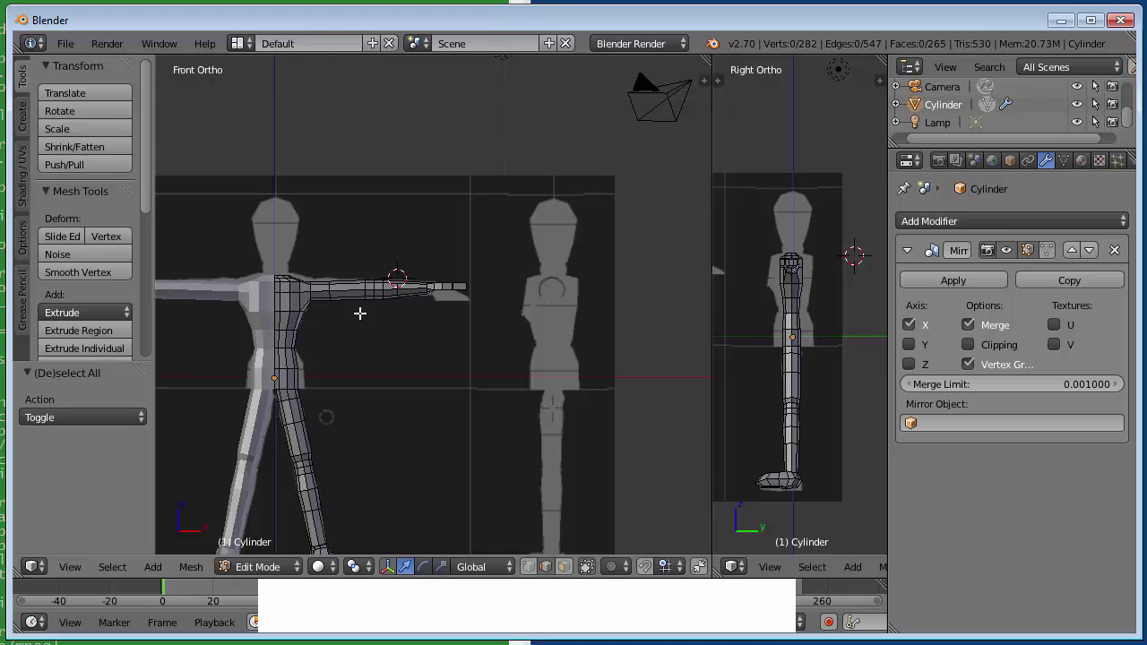
pyautogui.moveTo(360, 312); pyautogui.dragTo(269, 443, button='middle')
pyautogui.scroll(3, 536, 390)
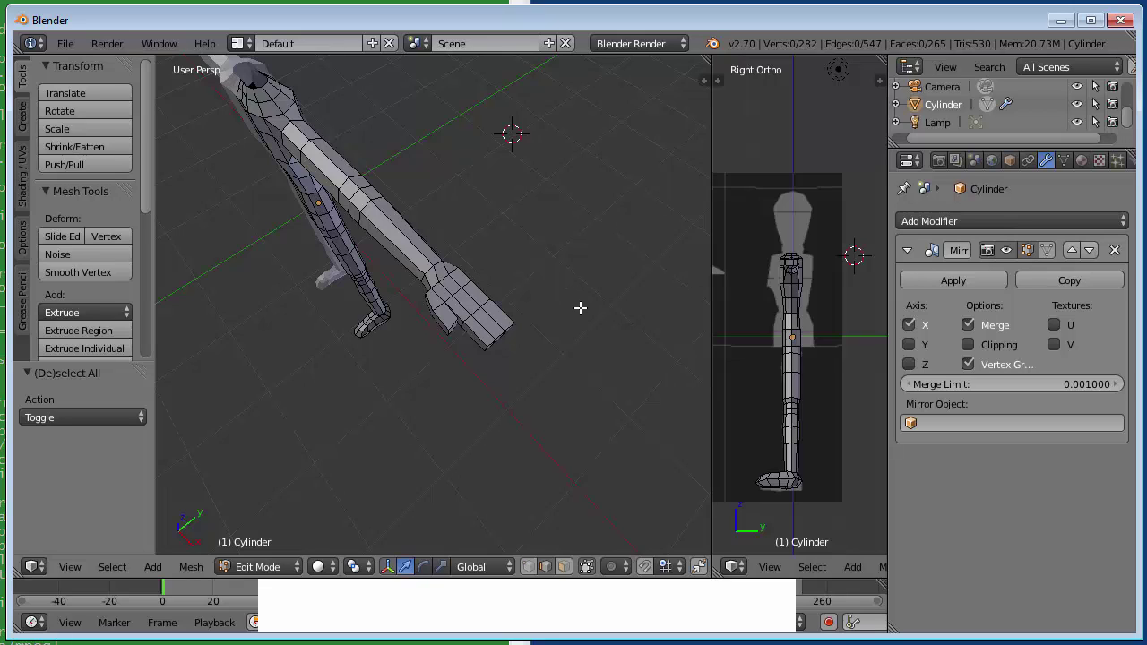
pyautogui.rightClick(484, 326)
pyautogui.press('ctrl')
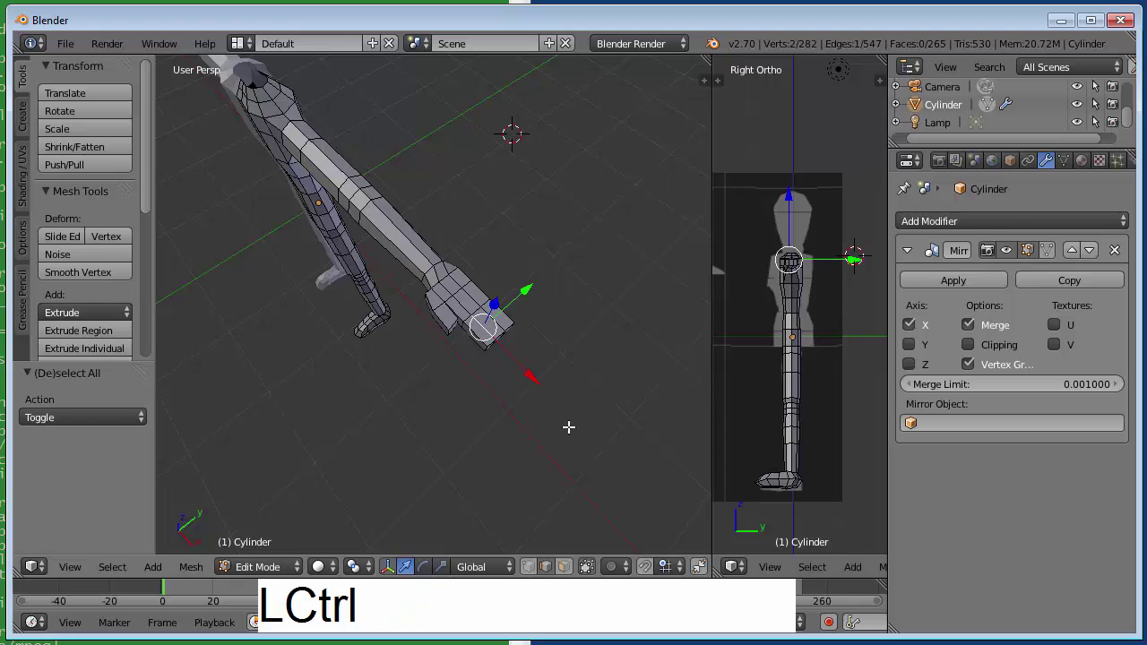
pyautogui.hotkey('ctrl', 'e')
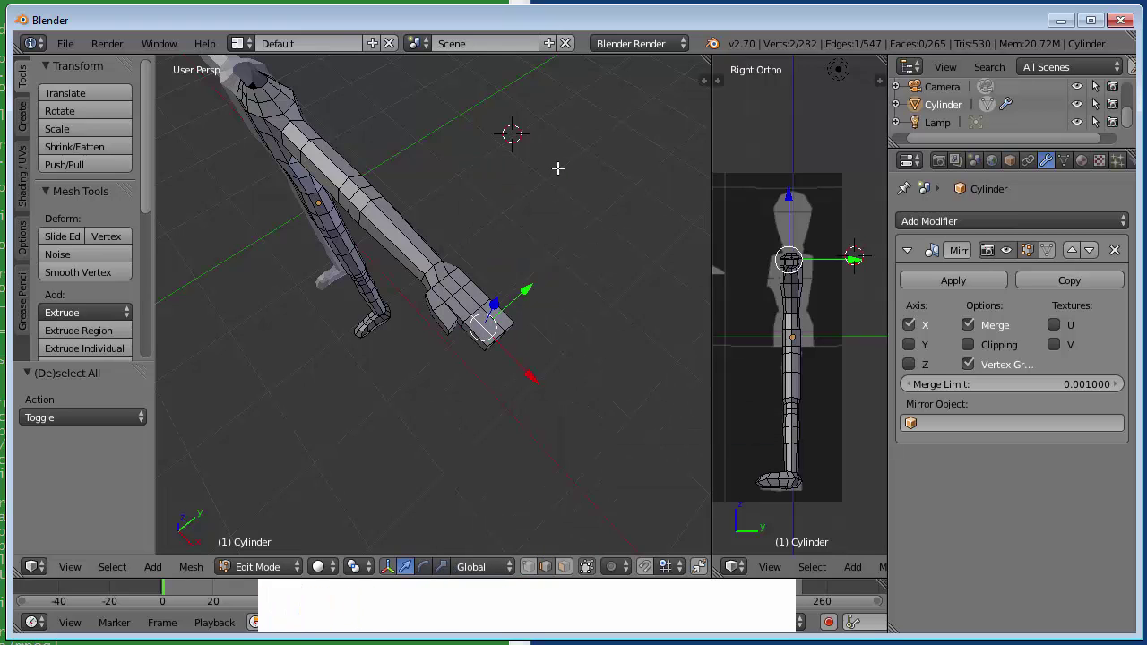
pyautogui.press('e')
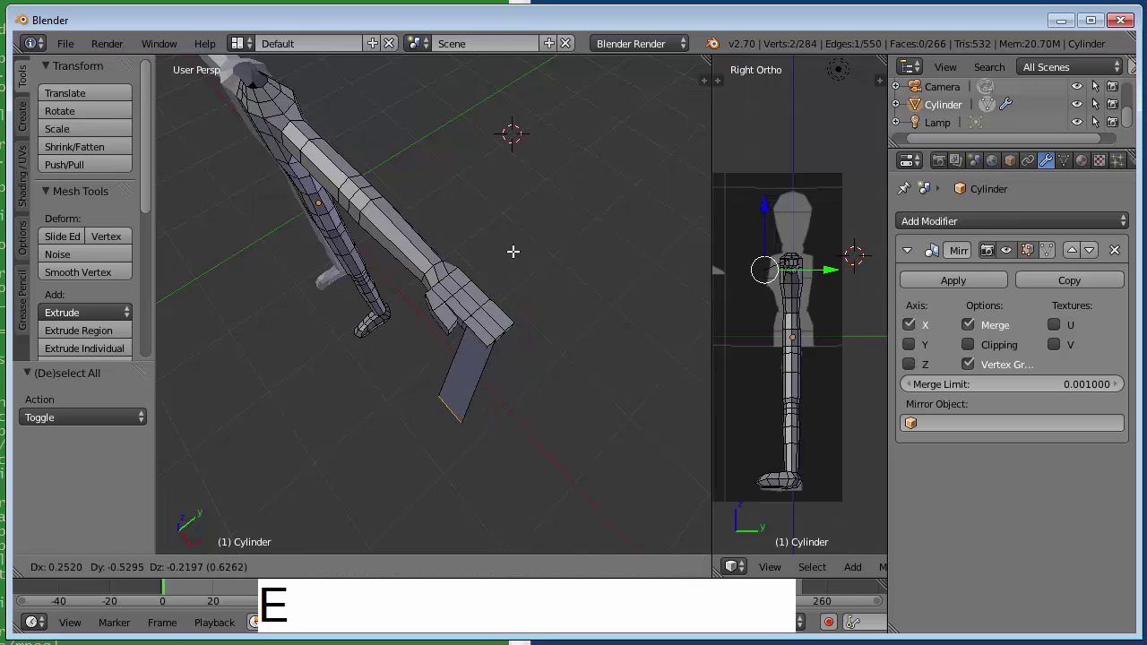
pyautogui.click(468, 240)
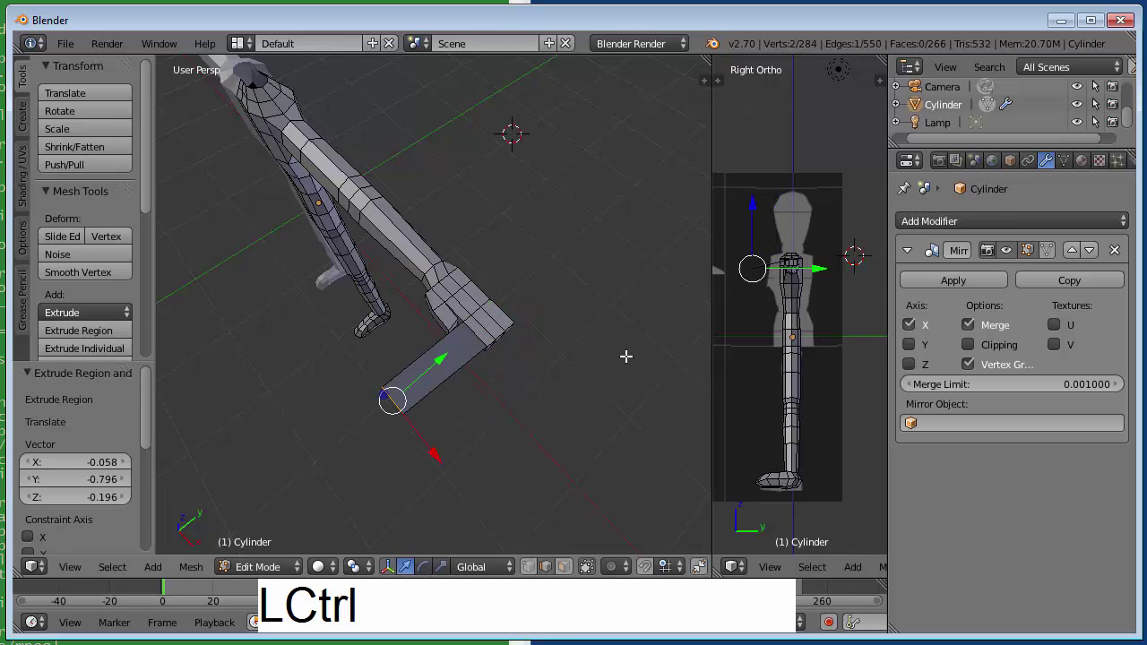
pyautogui.hotkey('ctrl', 'z')
# Step: Examine the top of the torso around the shoulders and the open neck
pyautogui.moveTo(236, 307); pyautogui.dragTo(568, 541, button='middle')
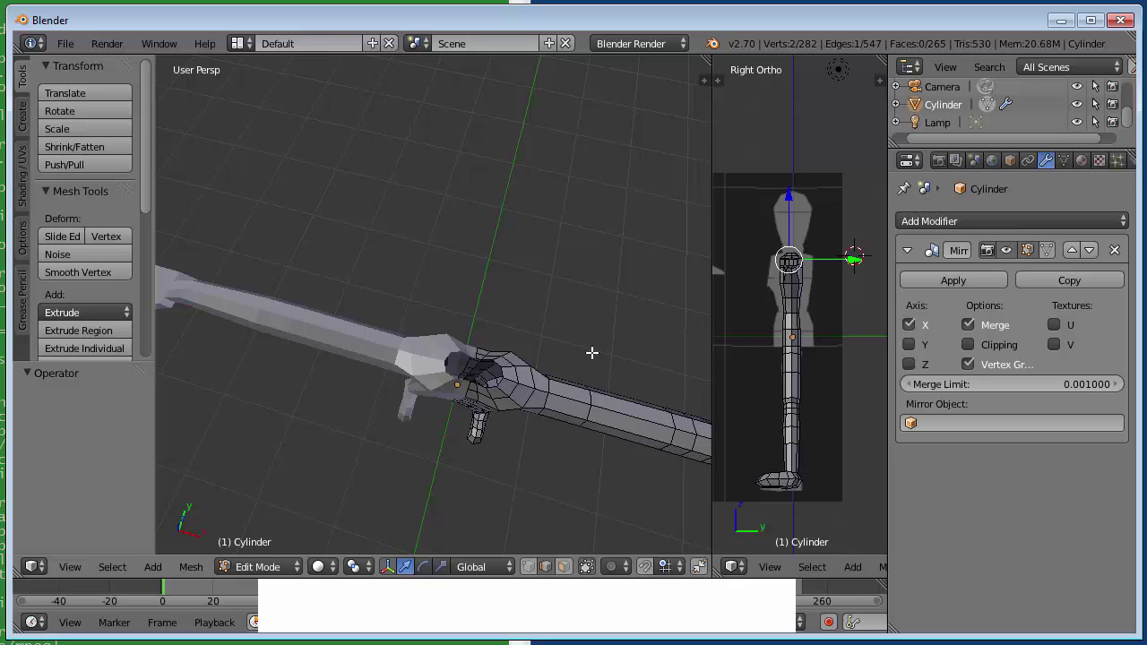
pyautogui.moveTo(655, 299); pyautogui.dragTo(665, 209, button='middle')
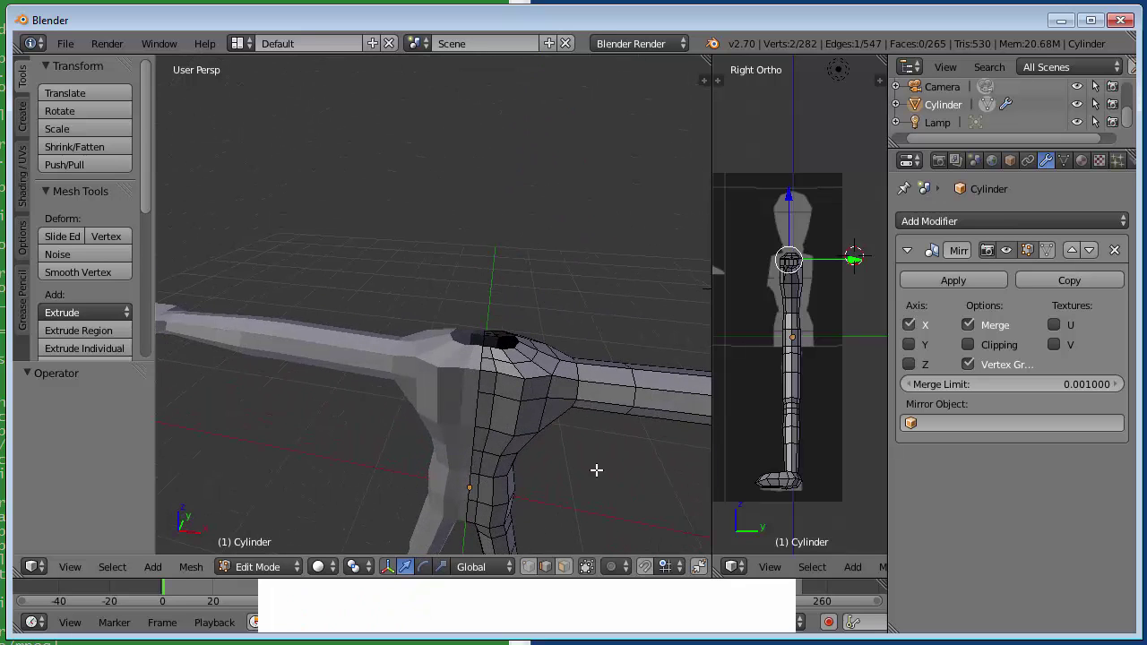